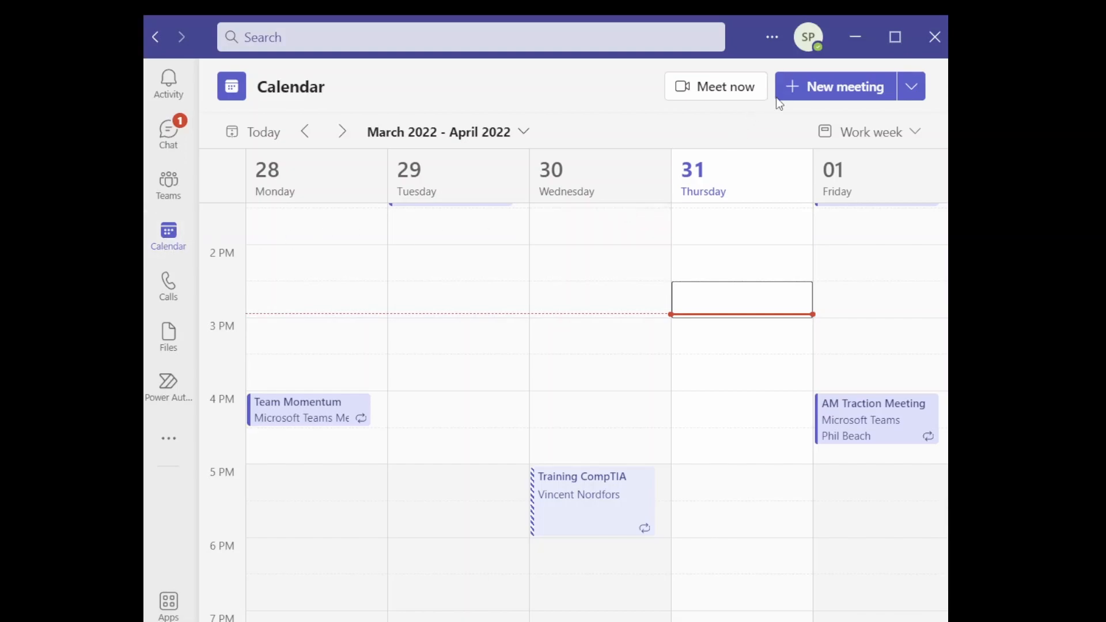
Create a new meeting titled "Test Meeting" and add one colleague as a required attendee
left_click(837, 80)
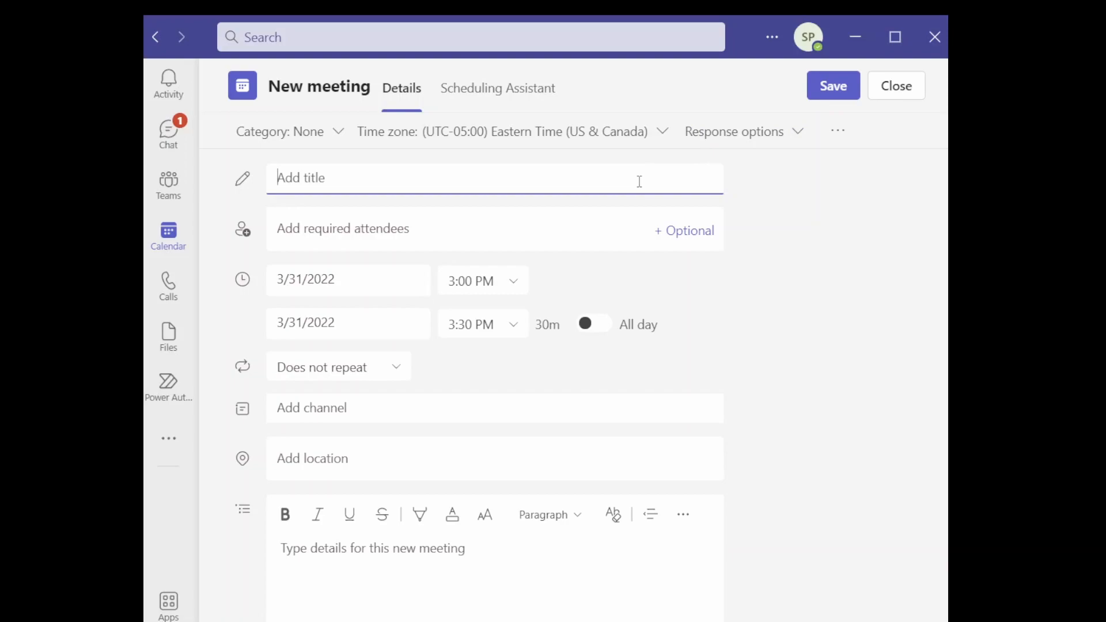
type("Test Meeting")
left_click(565, 228)
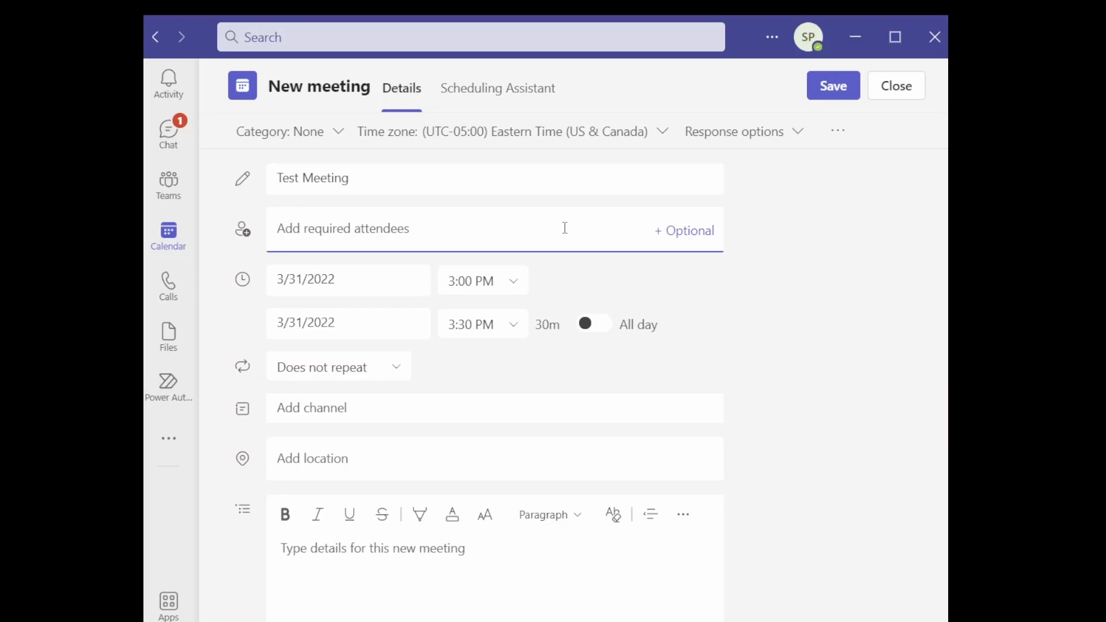
type("pb")
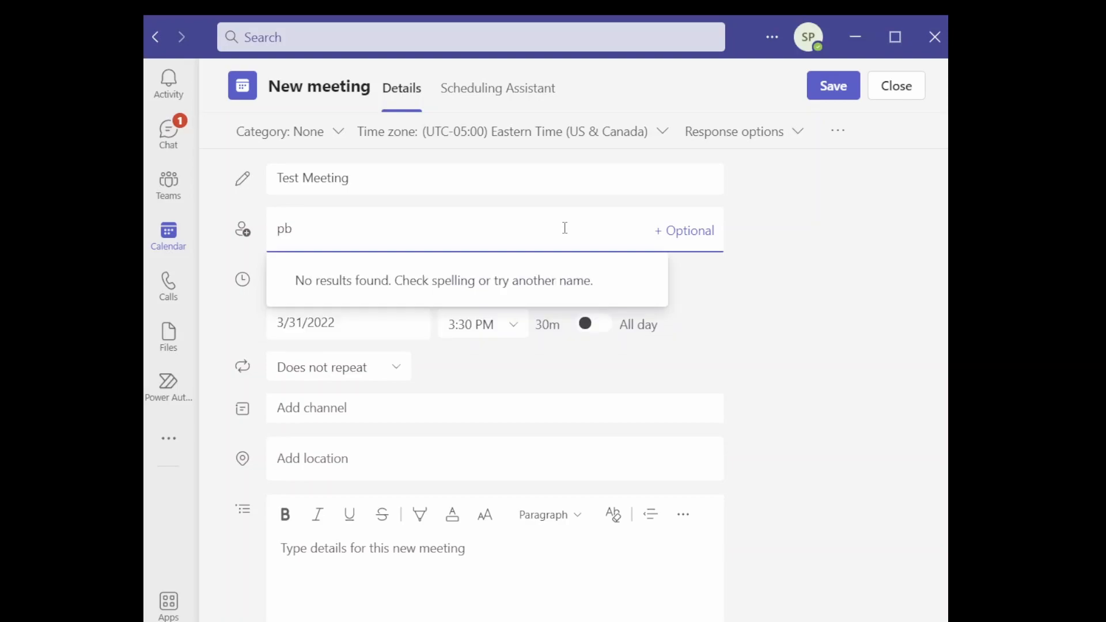
left_click(473, 284)
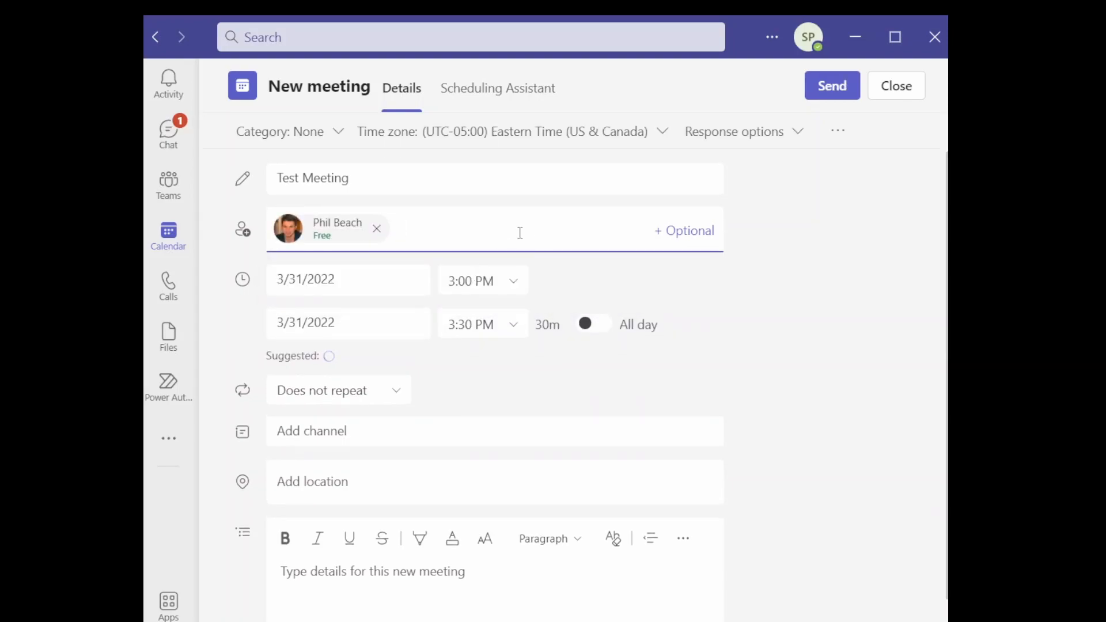
Add another colleague to the meeting as an optional attendee
left_click(677, 230)
type("vn")
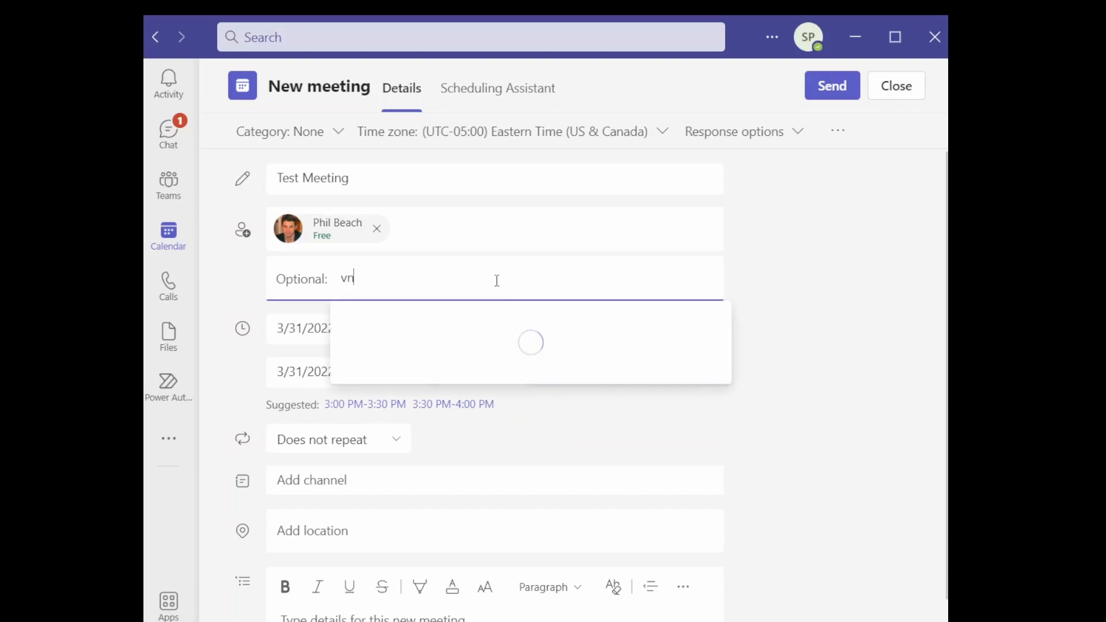
left_click(484, 331)
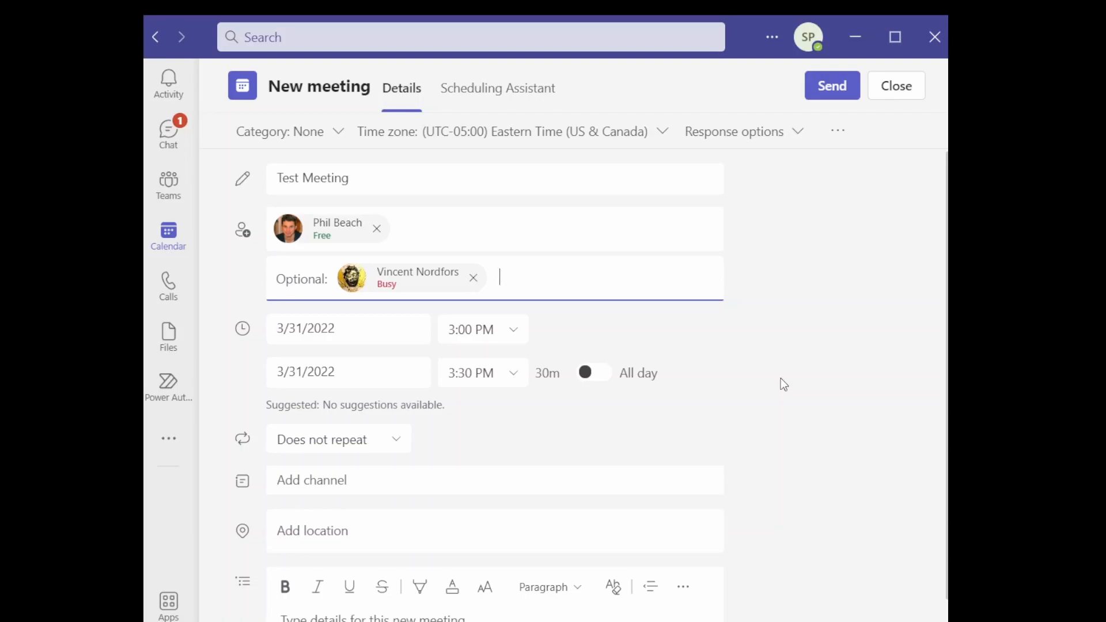
Try the meeting's all-day option and view the available start dates and start times
left_click(593, 372)
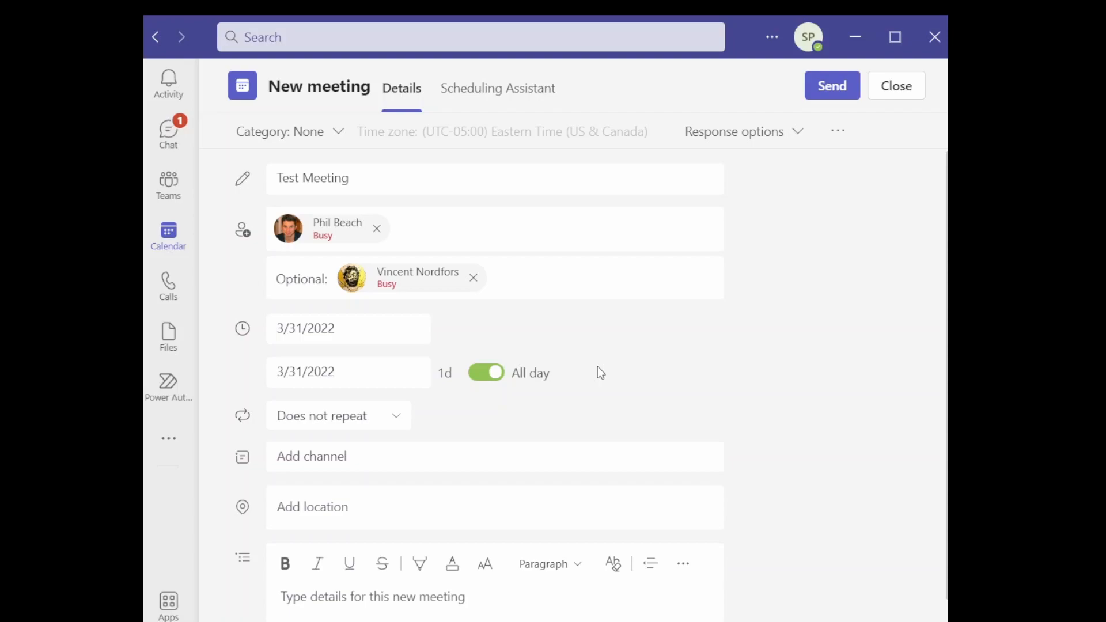
left_click(597, 373)
left_click(414, 329)
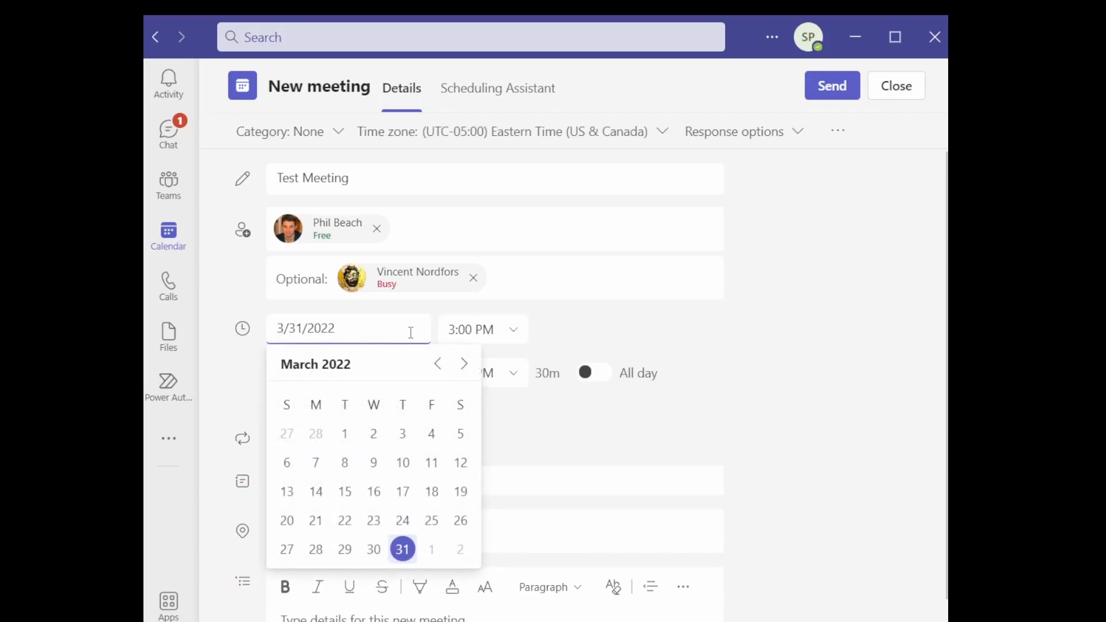
left_click(502, 339)
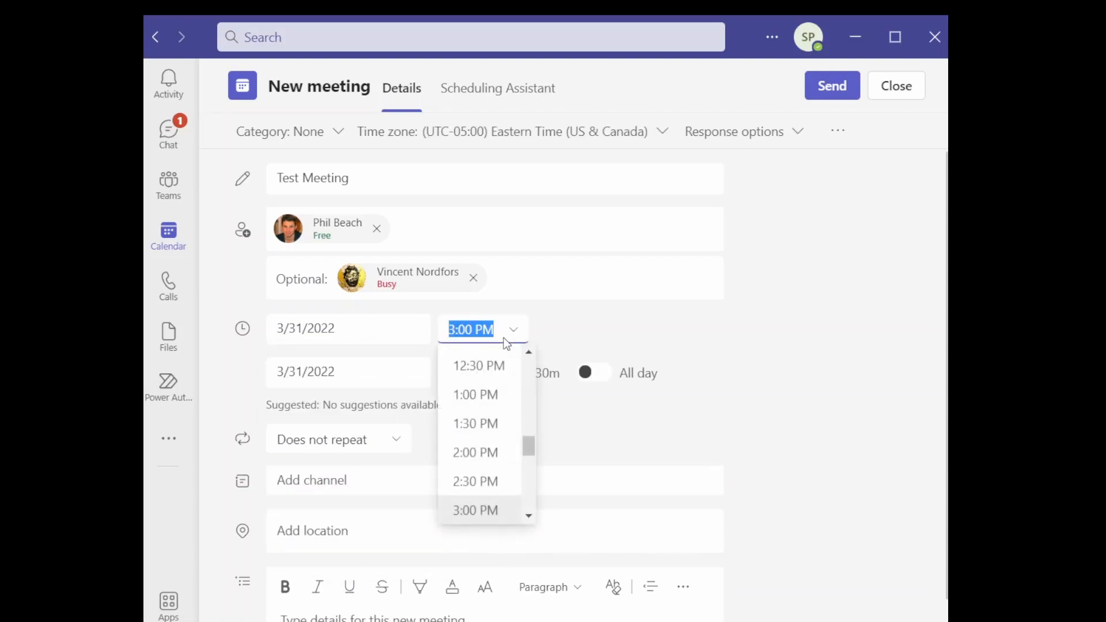
left_click(596, 334)
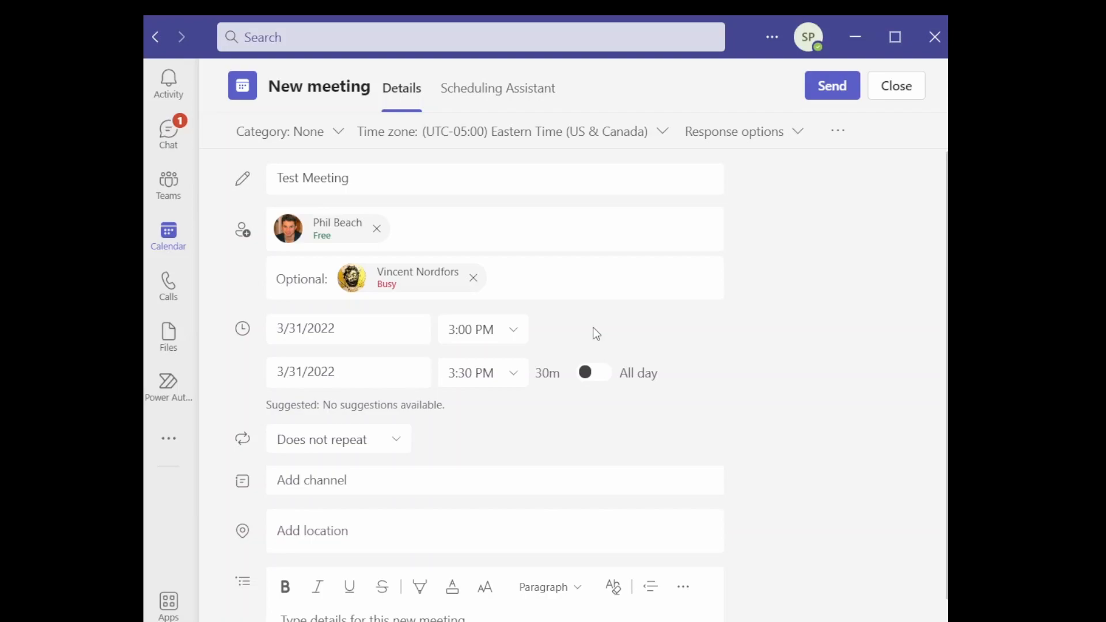
left_click(597, 374)
left_click(549, 373)
View the meeting's repeat options and the teams available for adding a channel, leaving both fields as they are
left_click(386, 436)
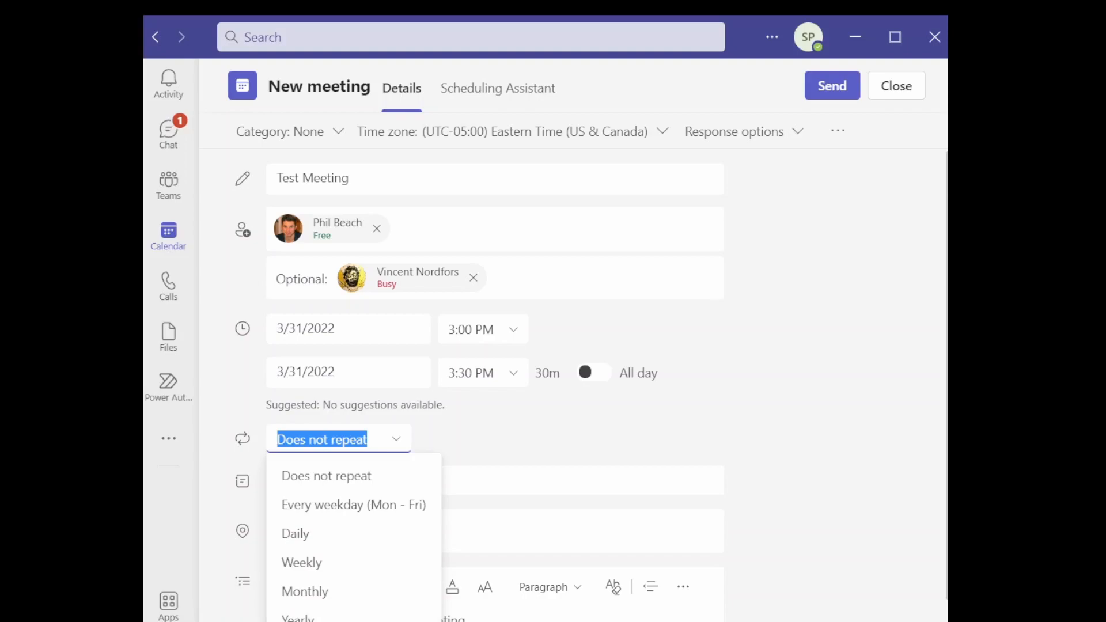
left_click(494, 429)
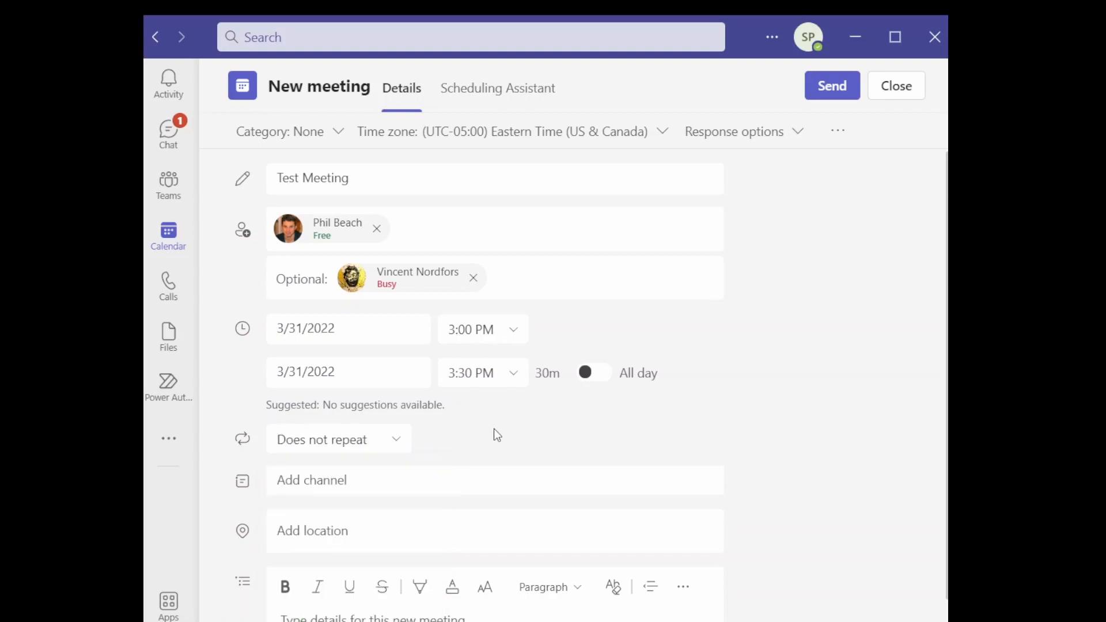
left_click(470, 483)
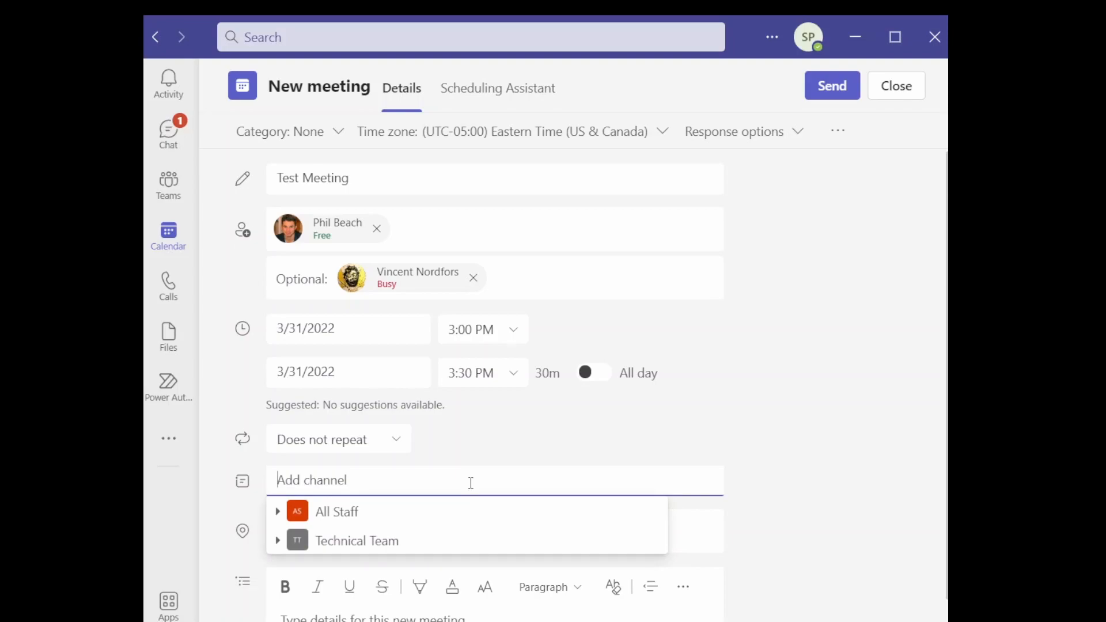
left_click(524, 436)
Enter "This is a test meeting!" as the meeting's details text
scroll(760, 451, "down", 3)
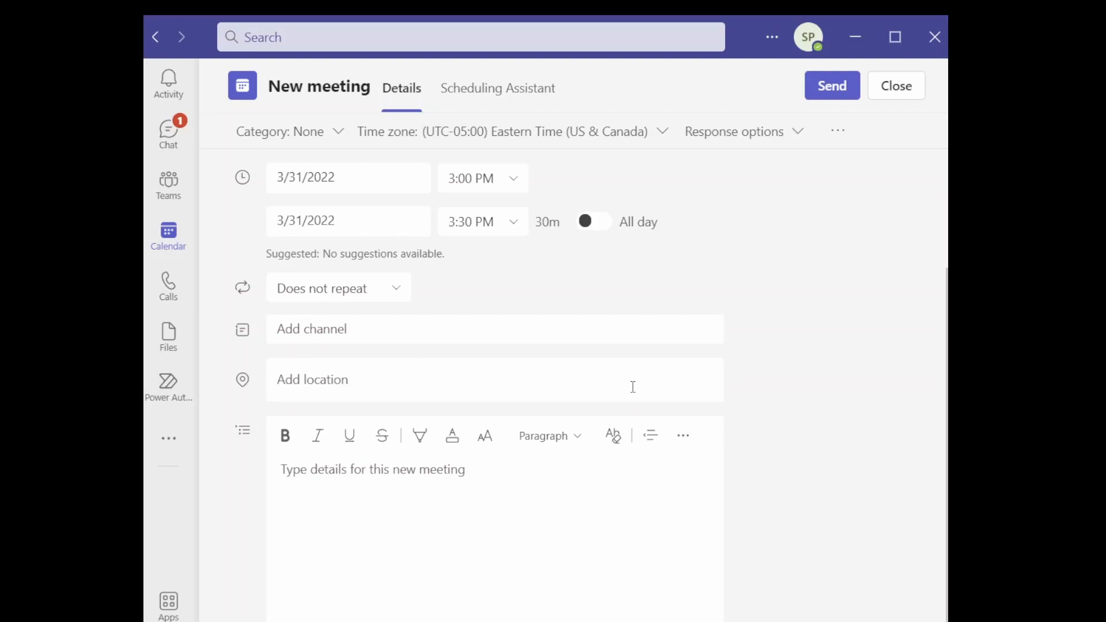
left_click(564, 493)
type("Thi")
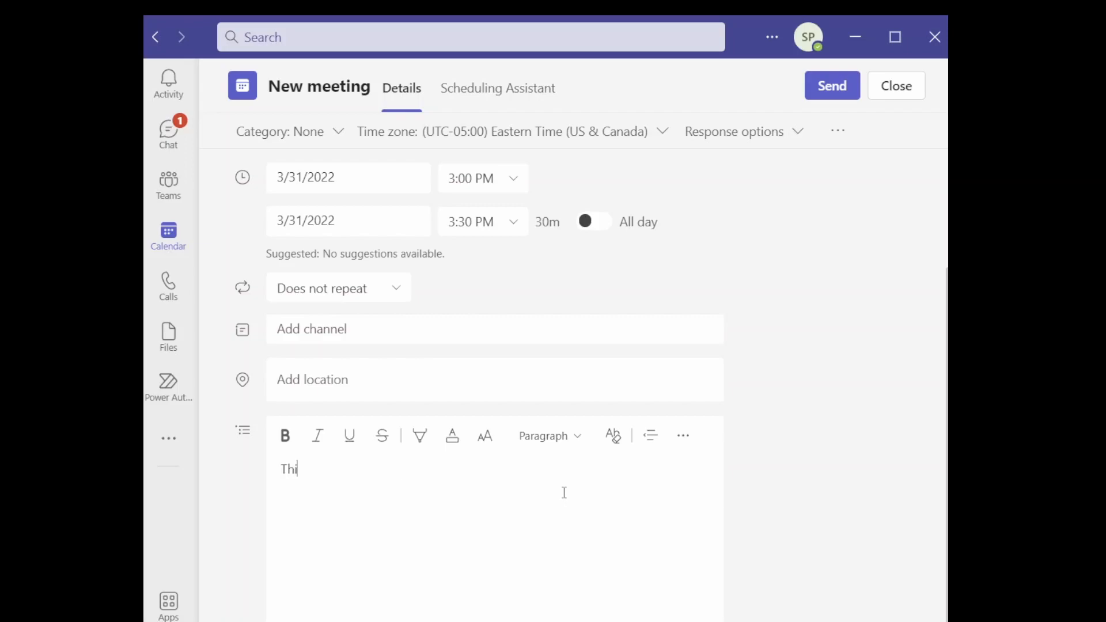
type("s is a test meeting!")
Format the whole details text as bold, italic and underlined
left_click_drag(564, 489, 268, 482)
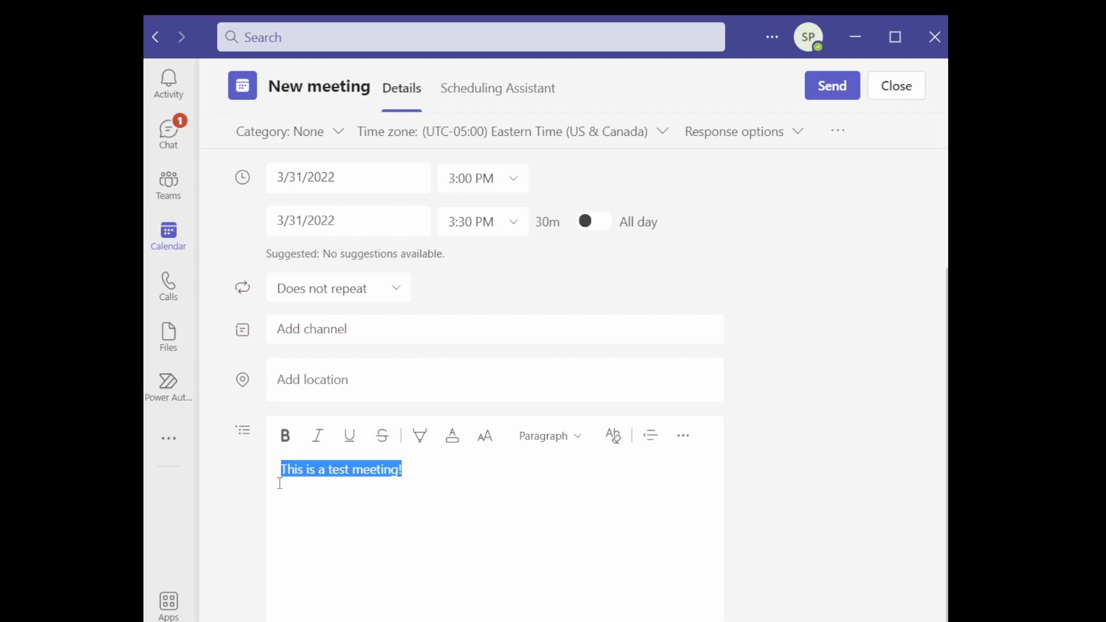
left_click(286, 442)
left_click(321, 442)
left_click(352, 441)
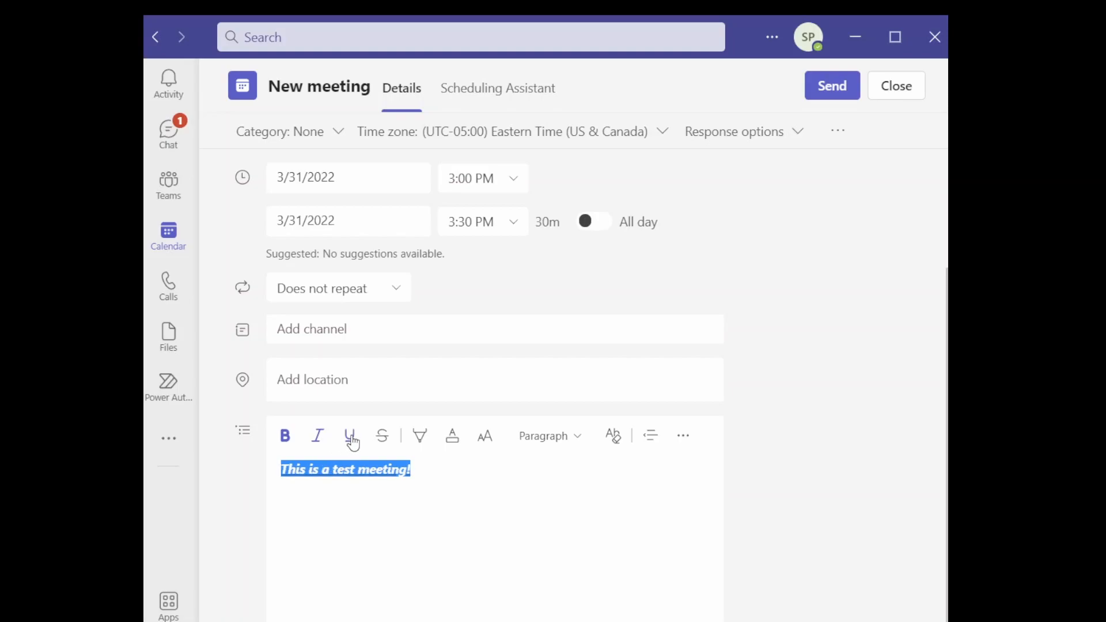
left_click(852, 479)
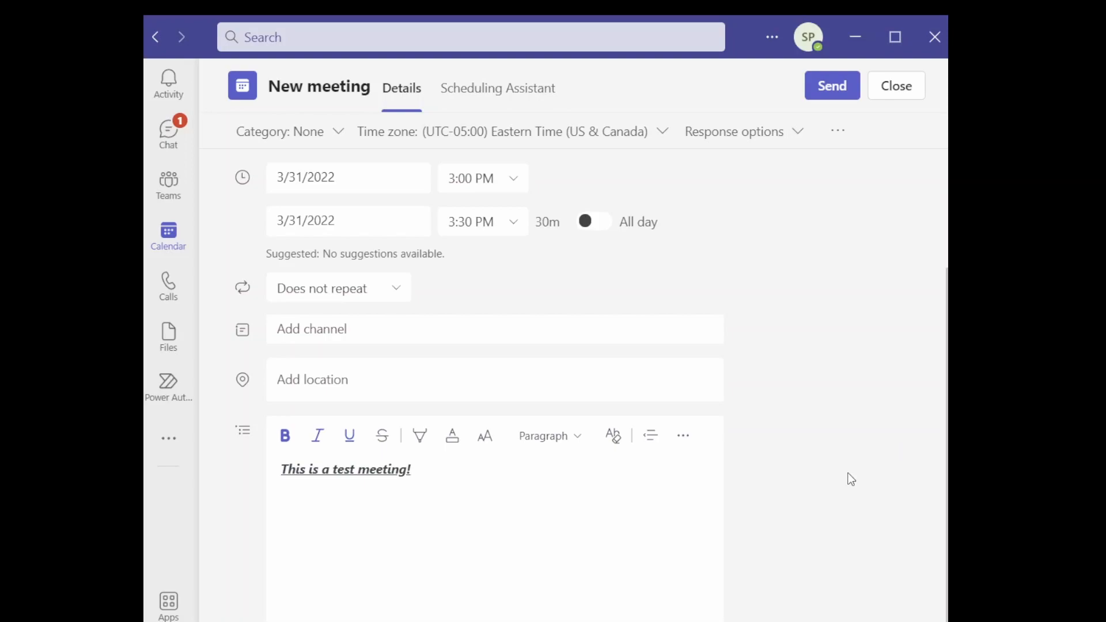
Remove the optional and the required attendee from the meeting and save it to the calendar
scroll(852, 479, "up", 3)
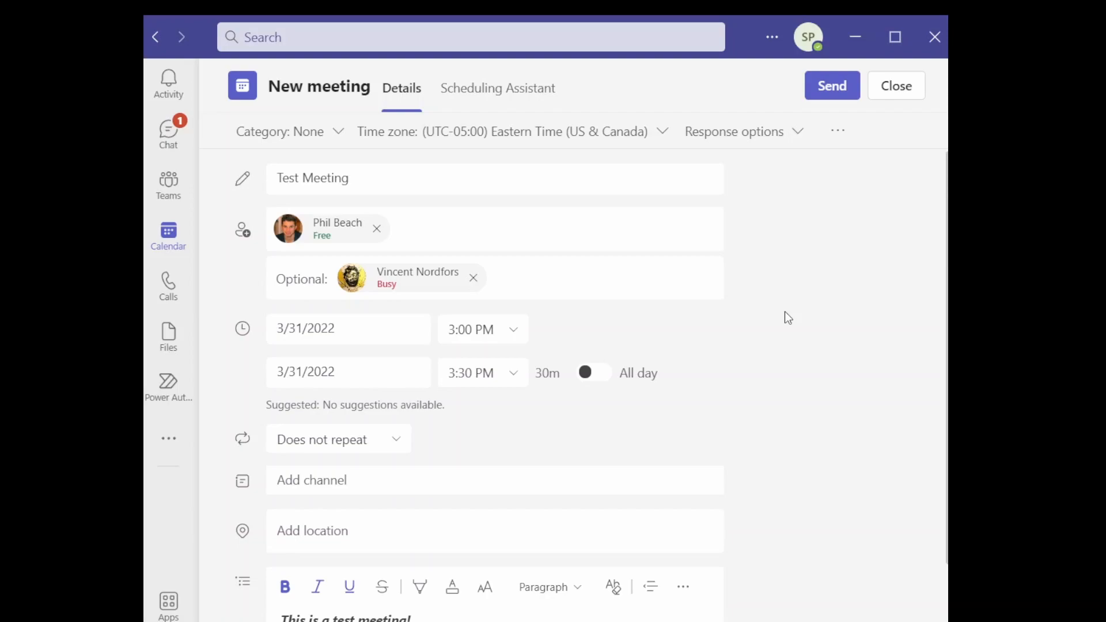
left_click(473, 278)
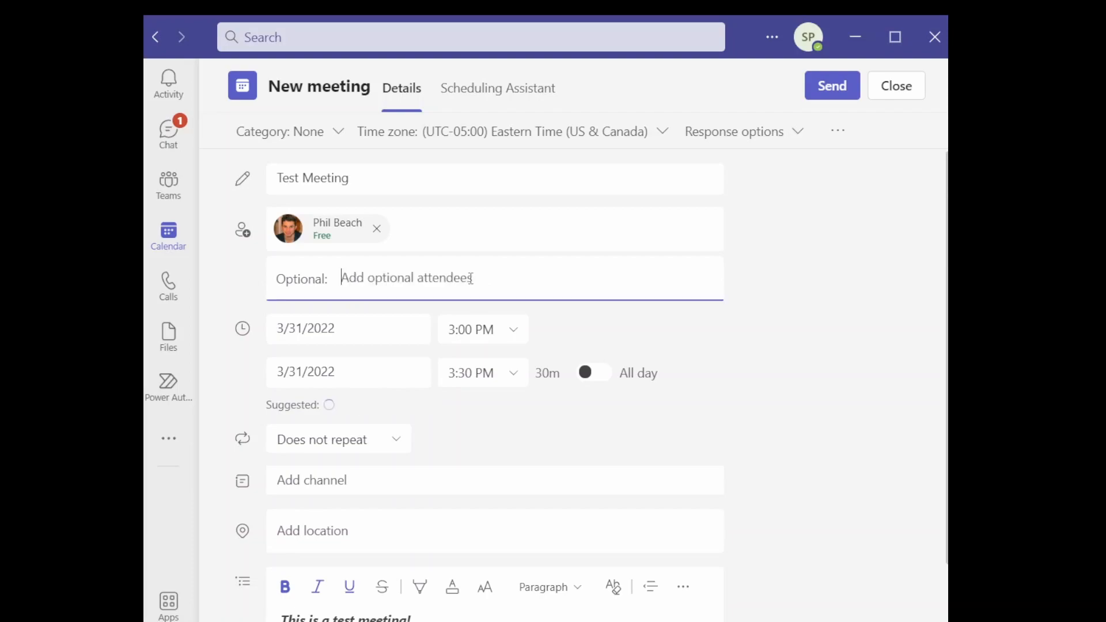
left_click(377, 228)
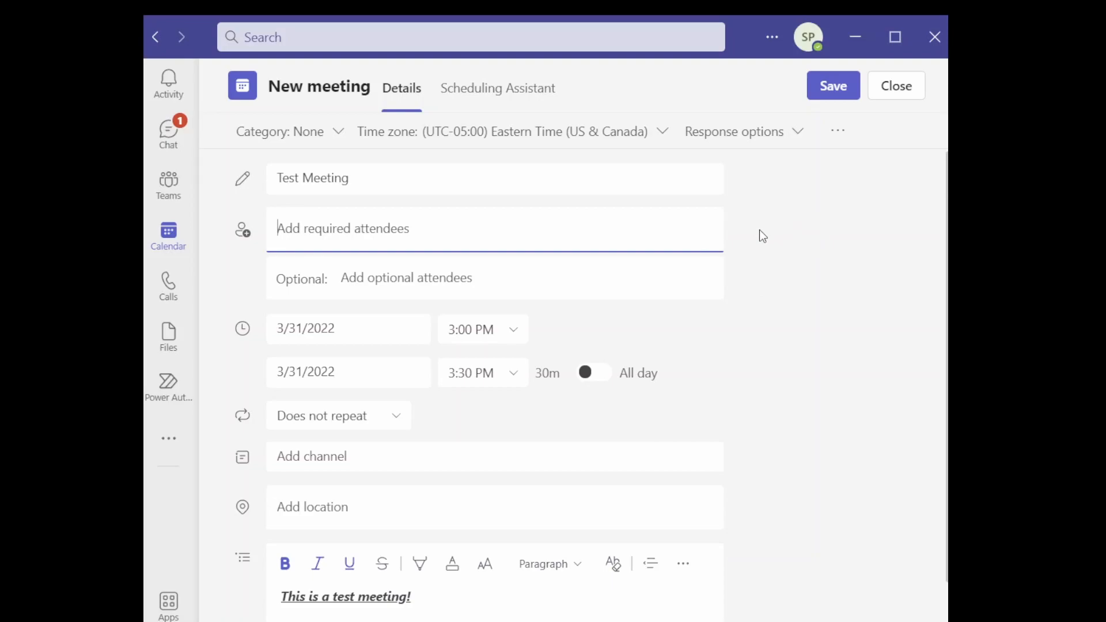
left_click(830, 92)
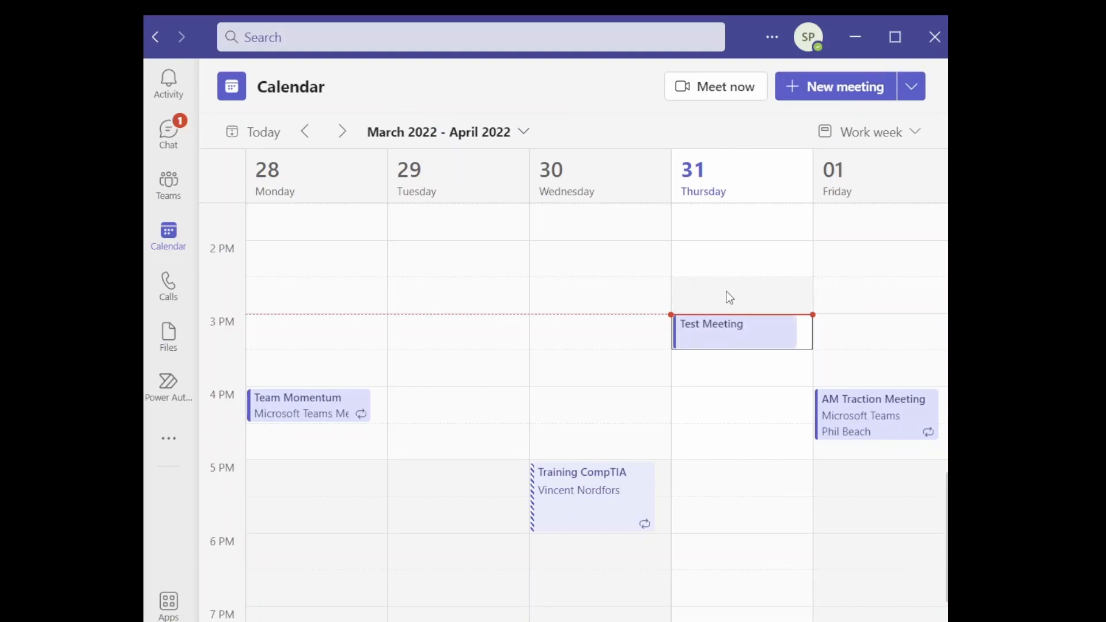
Open Thursday's "Test Meeting" for editing and delete the event from the calendar
left_click(730, 335)
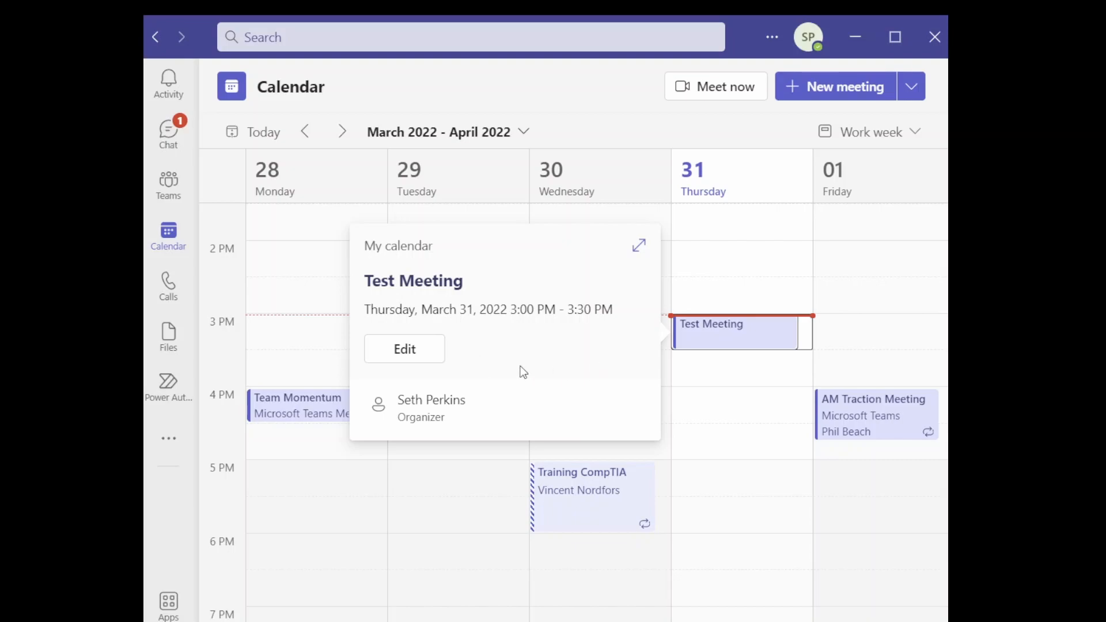
left_click(408, 354)
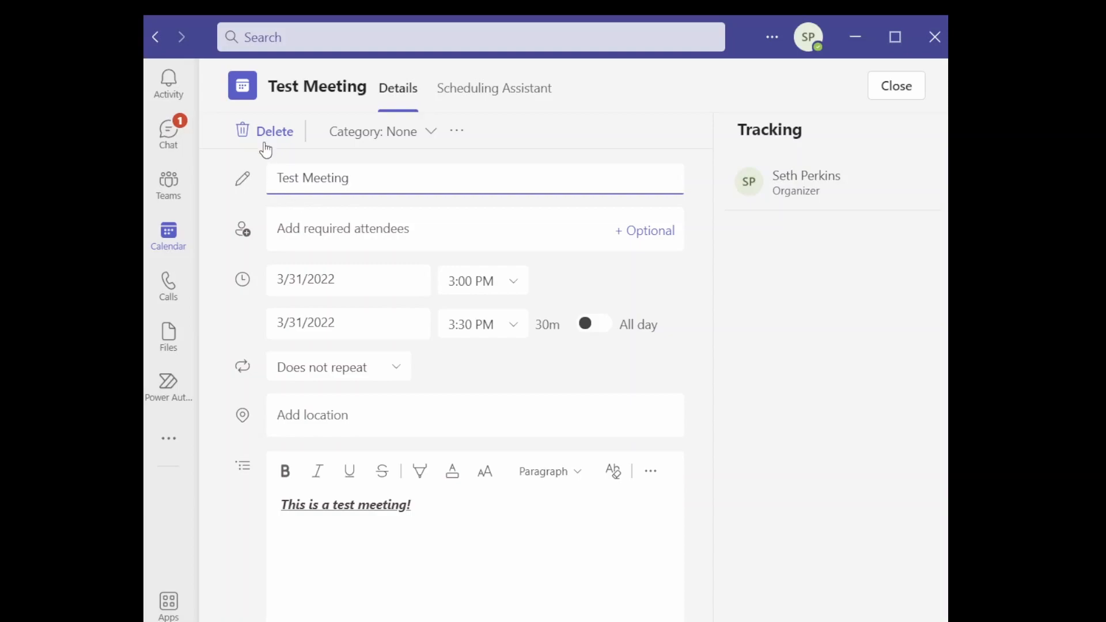
left_click(265, 132)
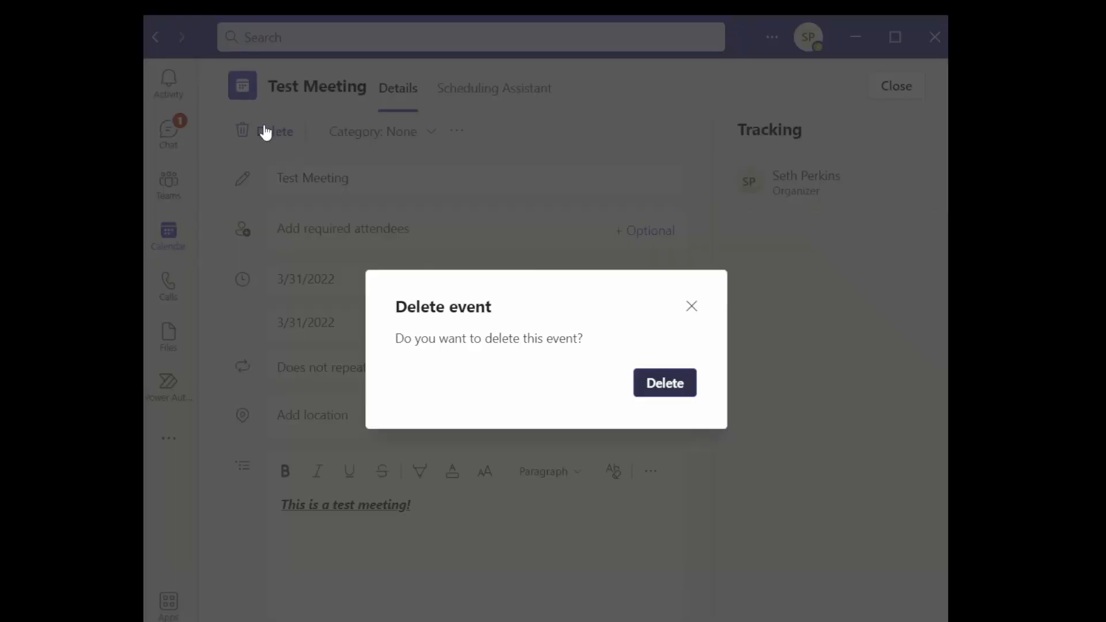
left_click(663, 382)
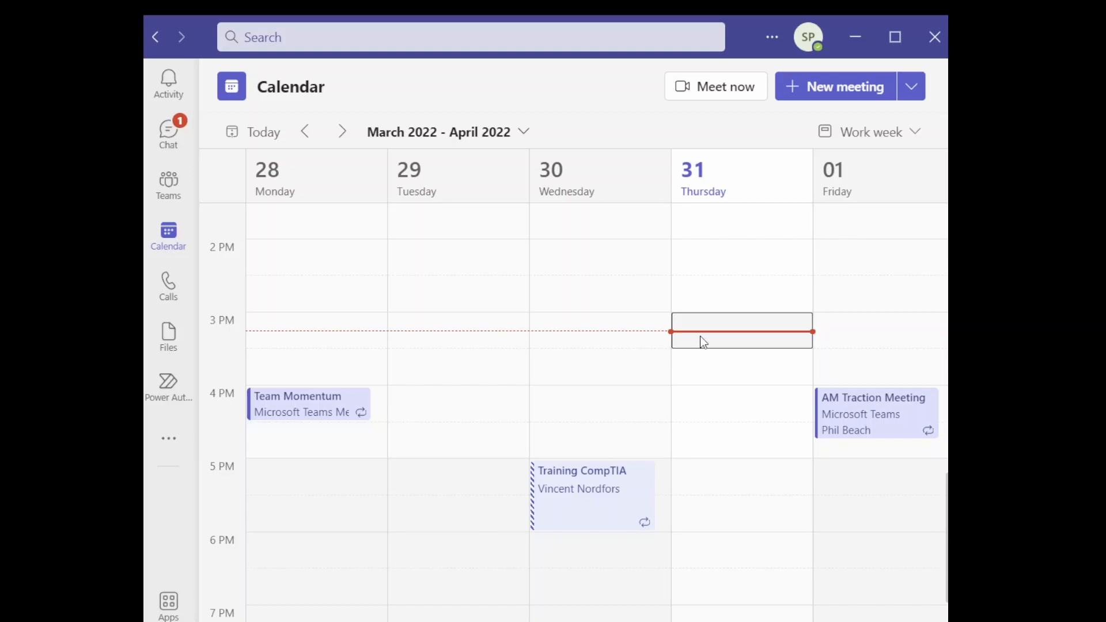
Save an untitled meeting in the 3:30 PM slot on Thursday, 3/31/2022, and remove it again
left_click(723, 376)
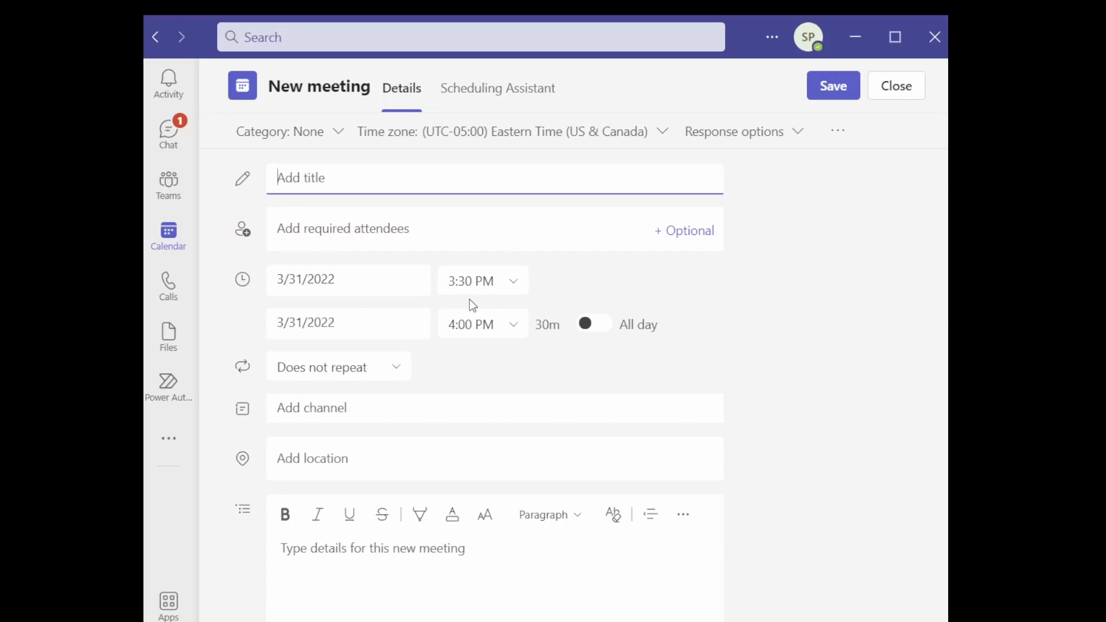
left_click(827, 88)
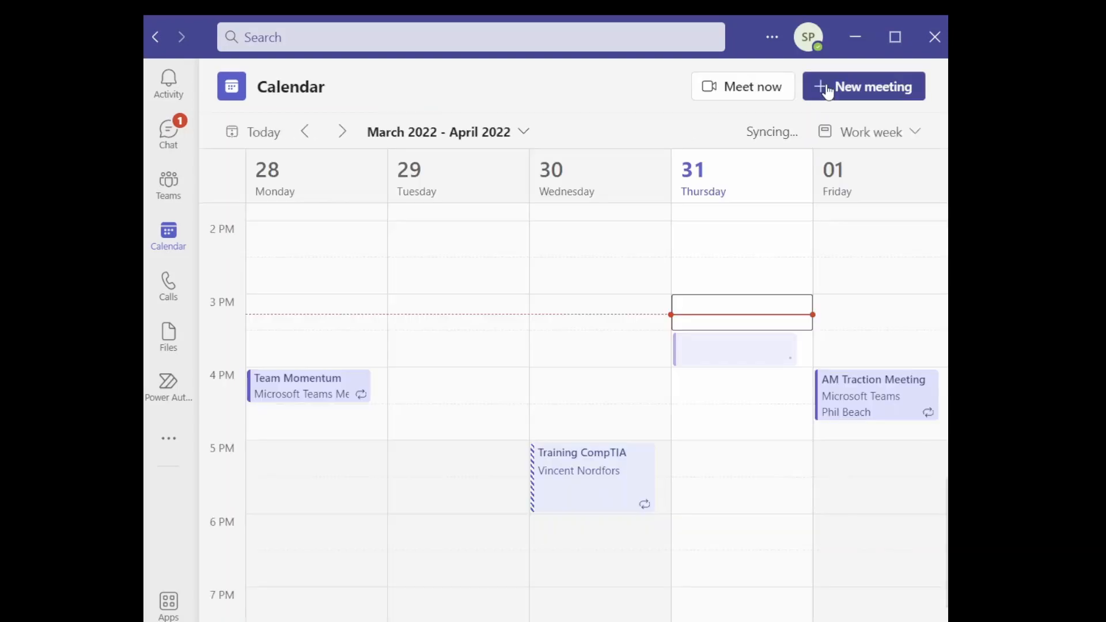
left_click(717, 362)
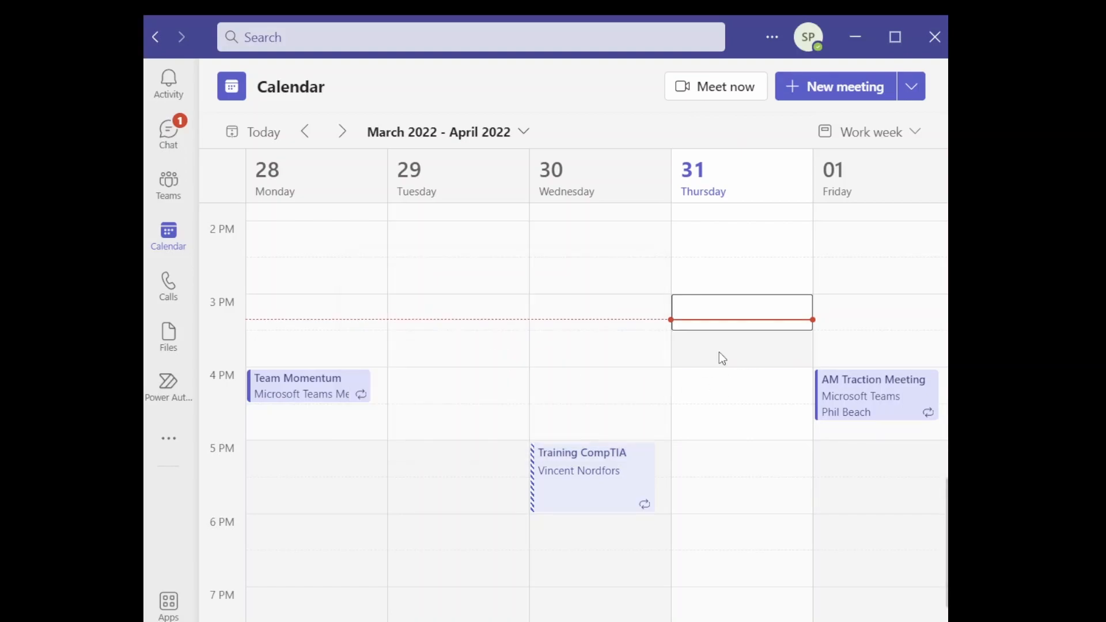
Start an instant meeting named "Test Meeting" and view its options for adding participants
left_click(710, 89)
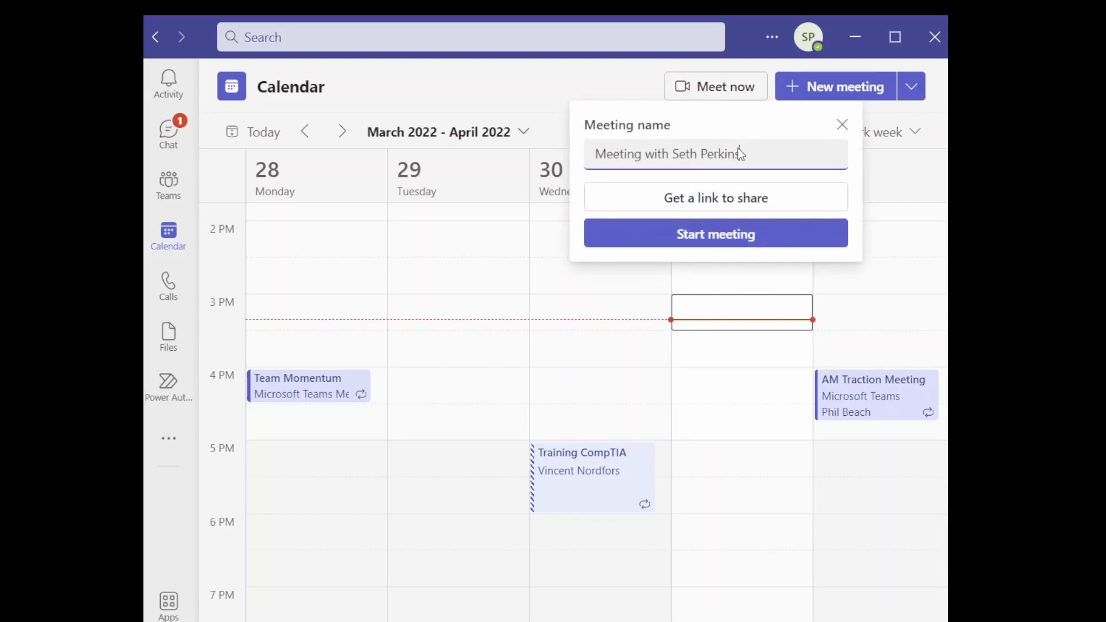
triple_click(752, 156)
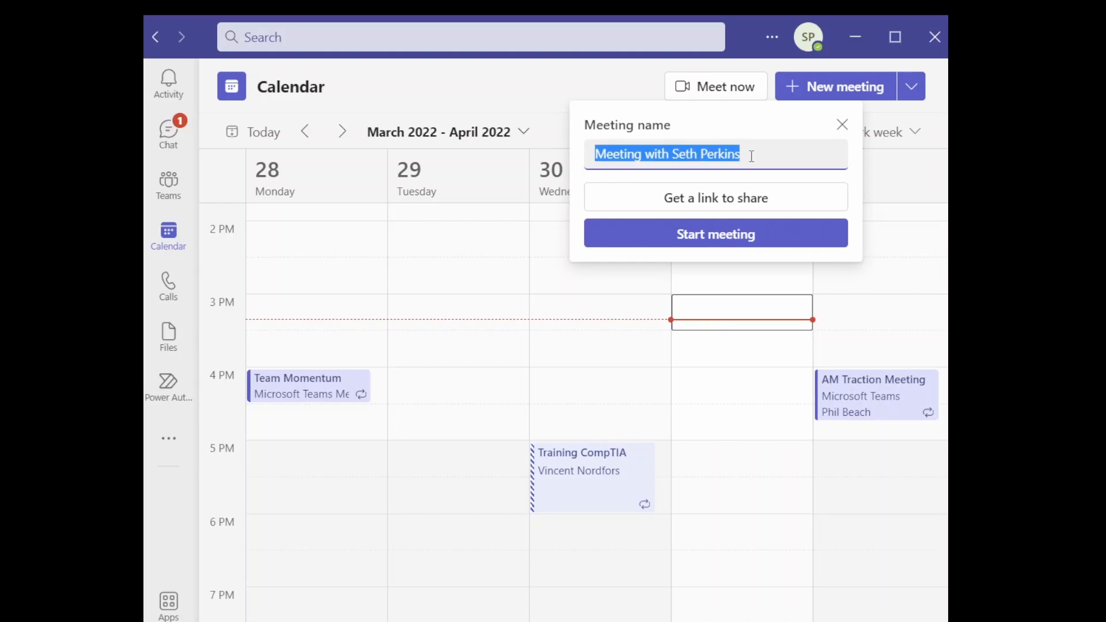
type("Test Meeting")
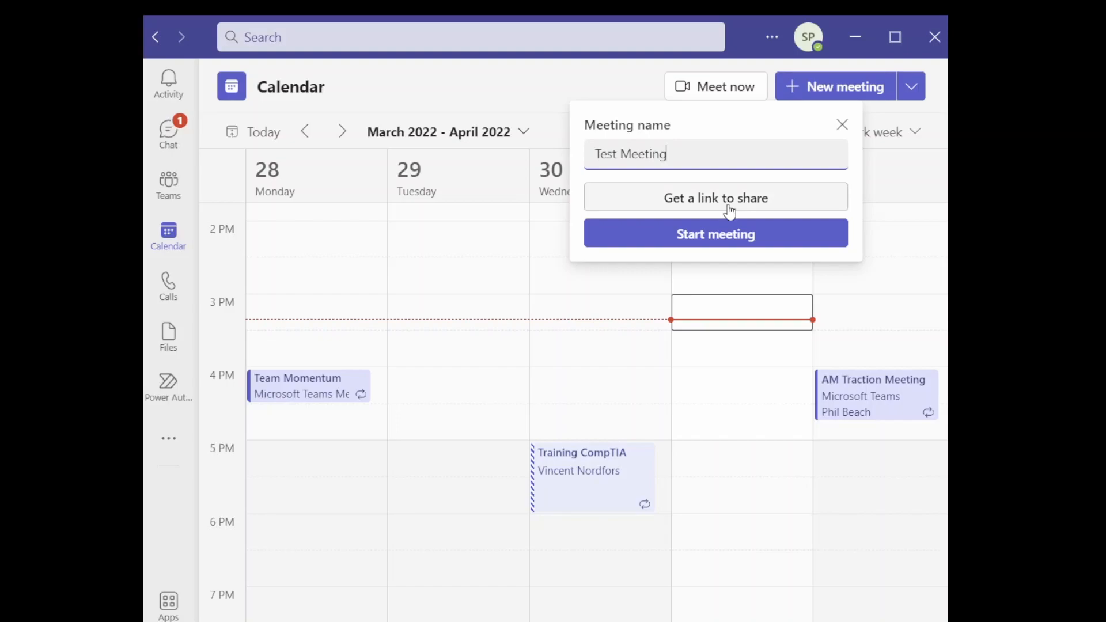
left_click(724, 248)
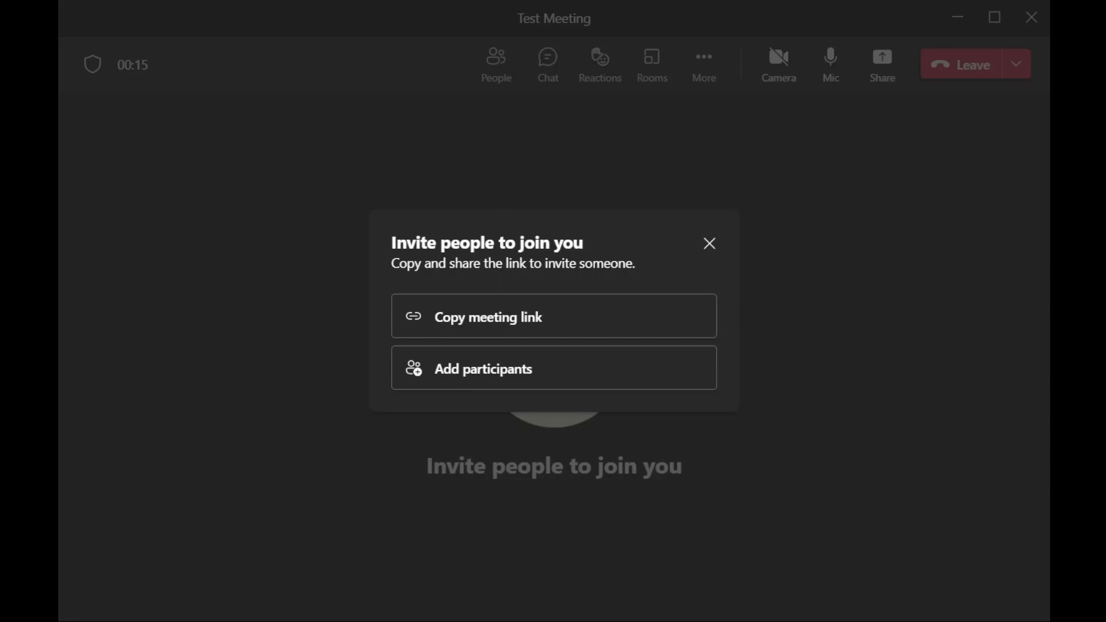
left_click(513, 375)
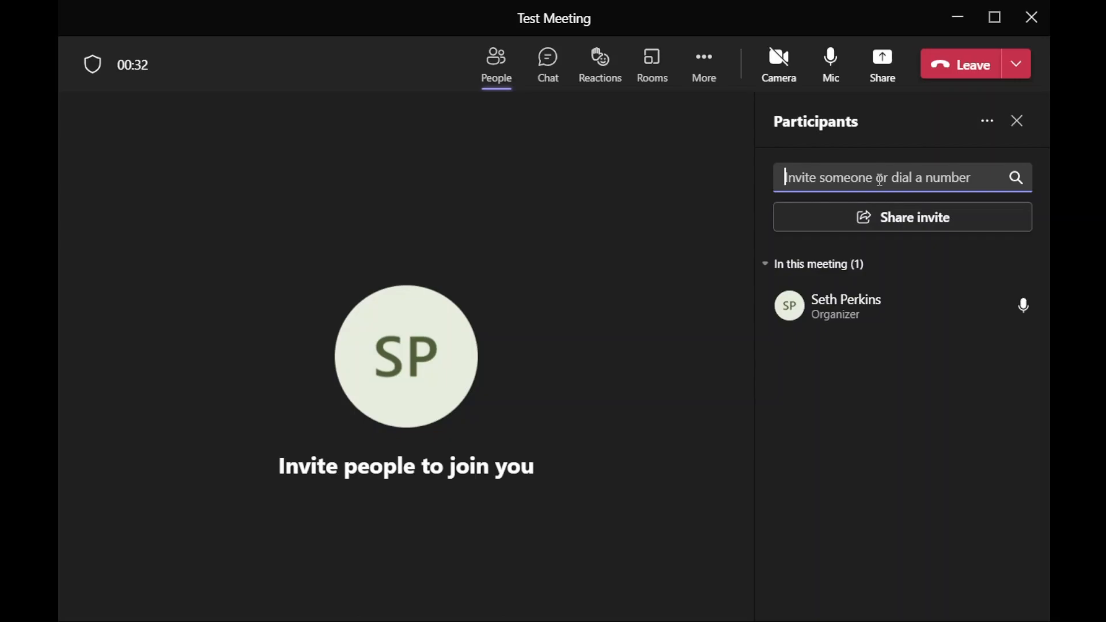
left_click(1017, 122)
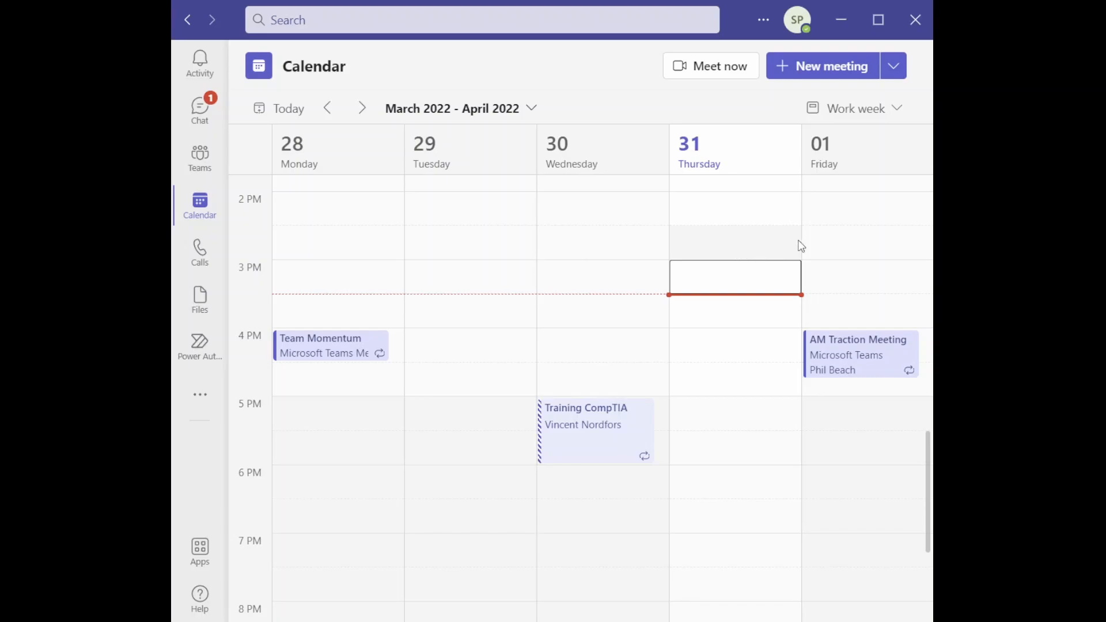
Start a new webinar from the calendar and examine its scheduling form, including presenters, date, time and details
left_click(897, 65)
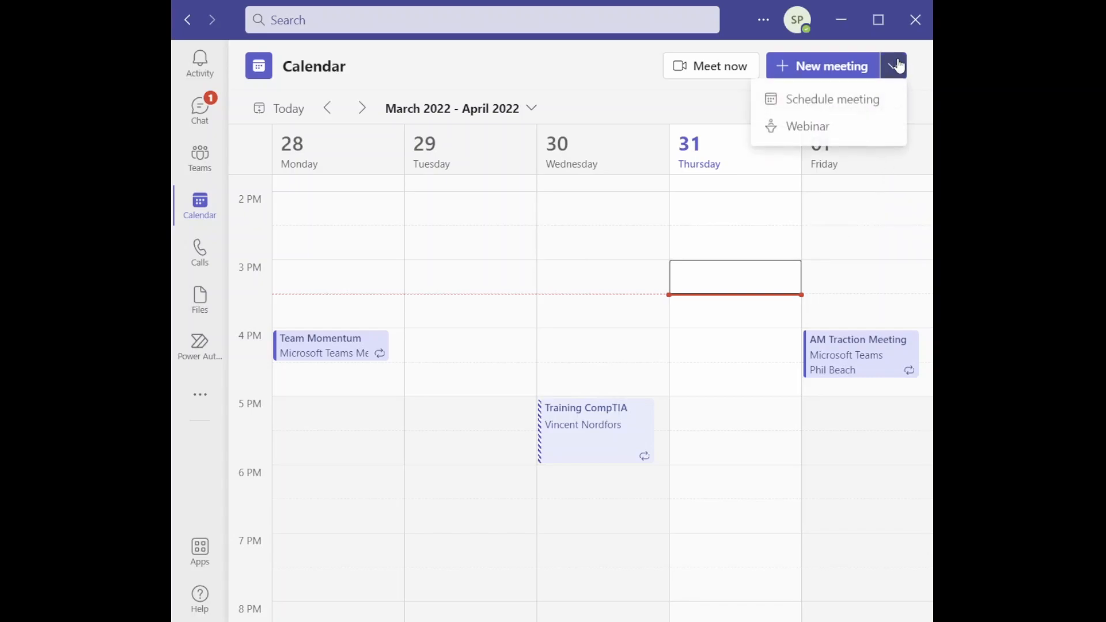
left_click(830, 127)
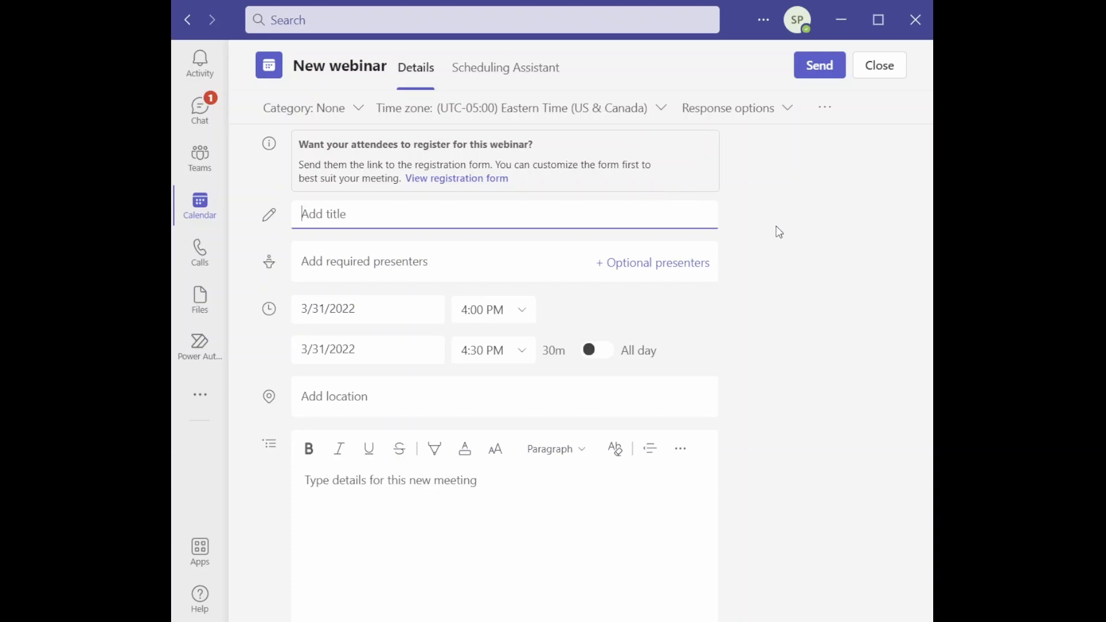
scroll(669, 198, "down", 1)
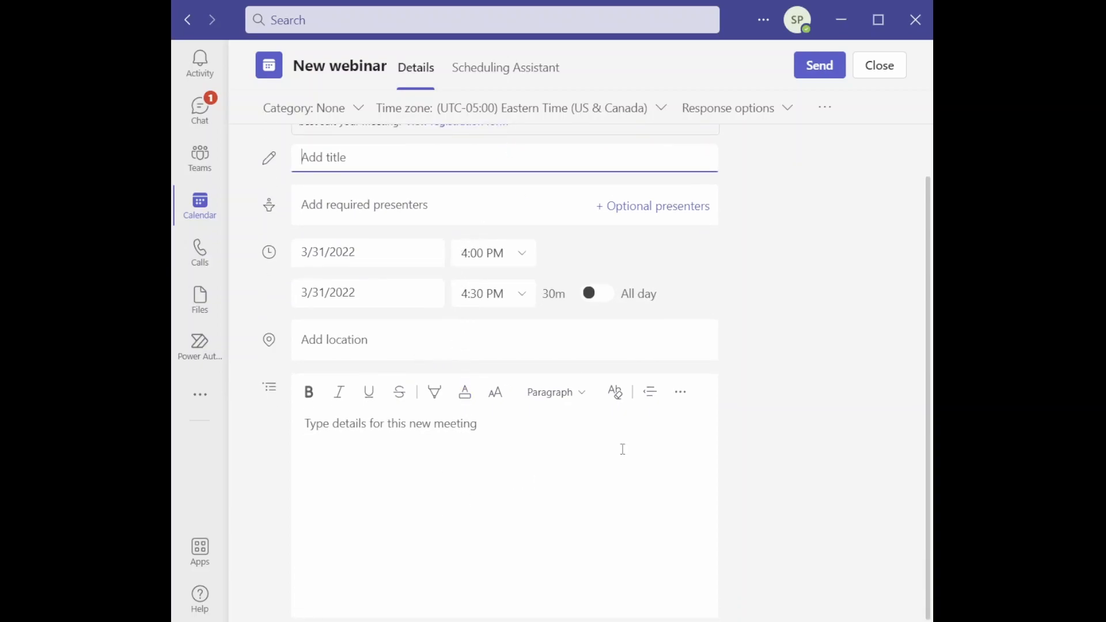
scroll(859, 324, "up", 1)
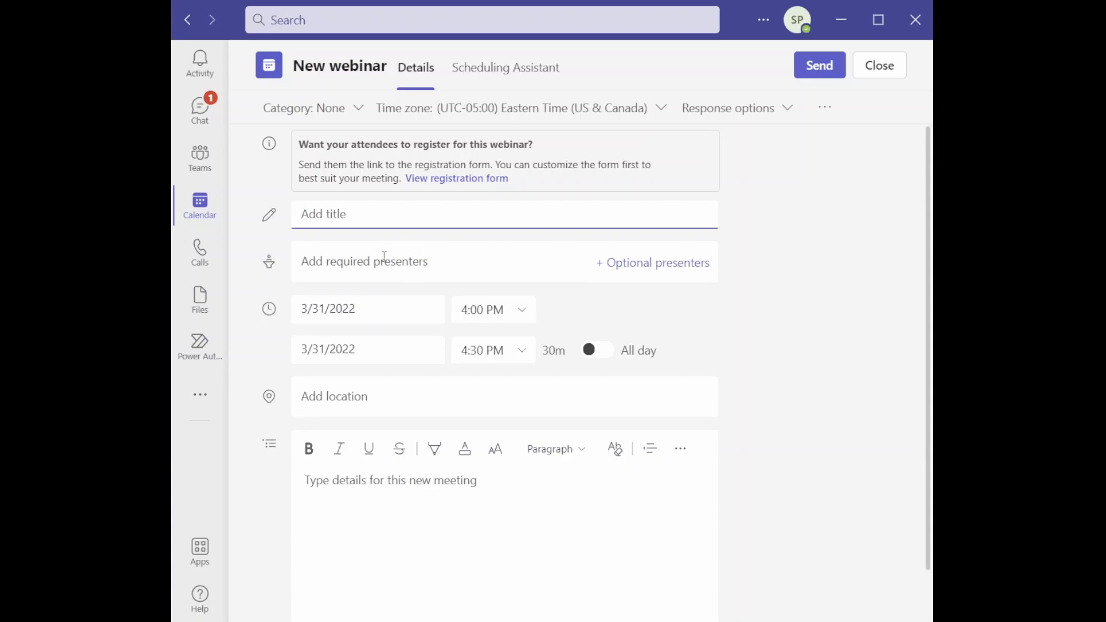
Examine the webinar's registration form, including event details and additional attendee fields, and discard the webinar
left_click(477, 185)
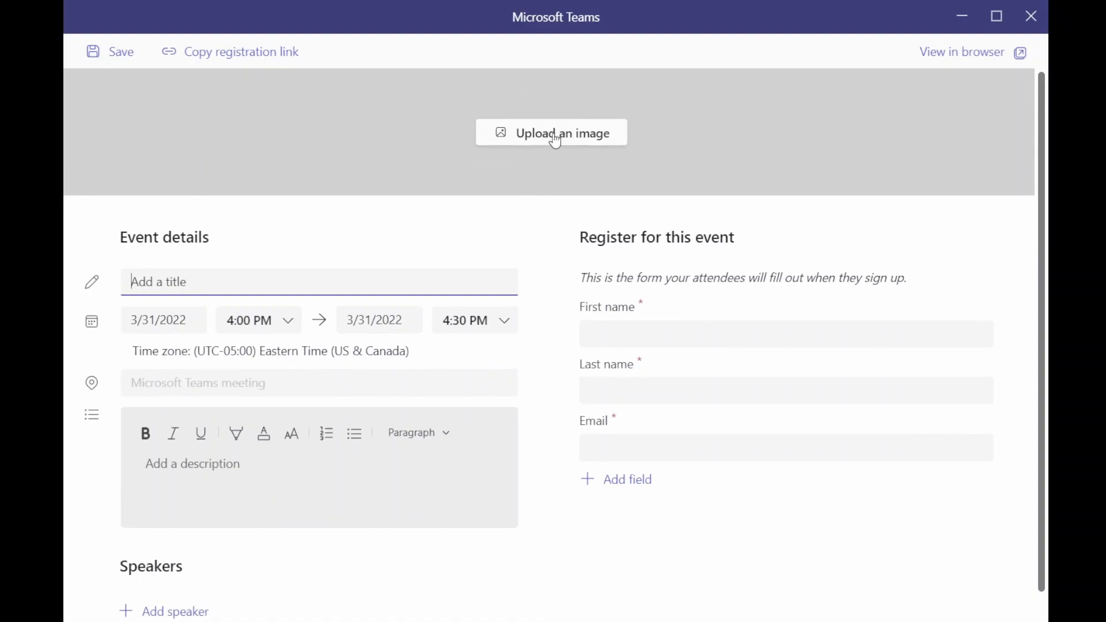
scroll(556, 141, "down", 1)
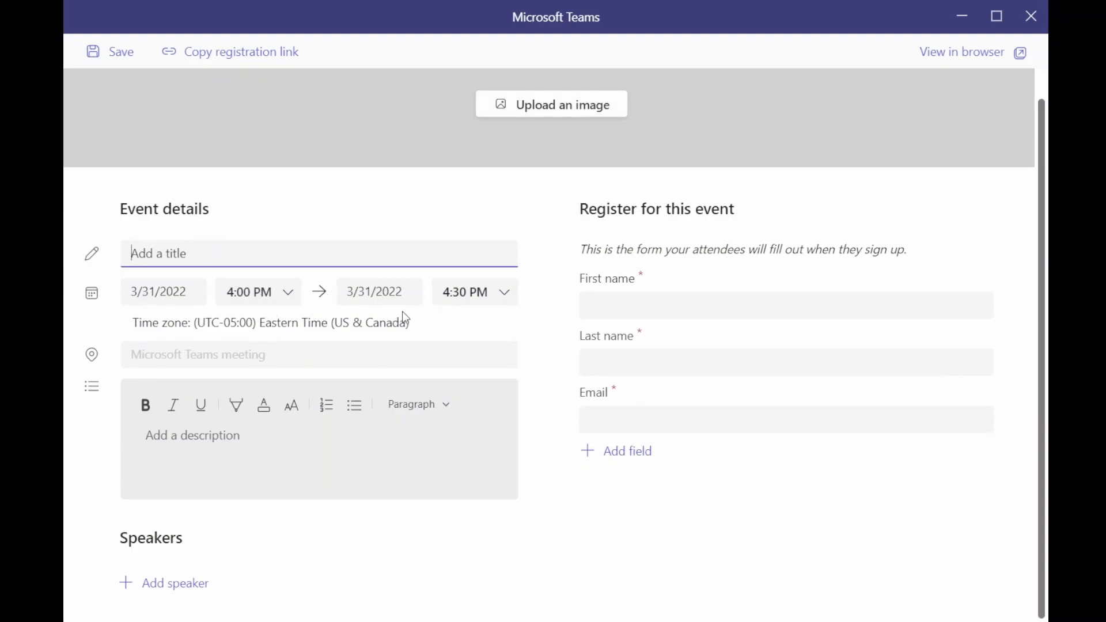
left_click(354, 292)
left_click(280, 352)
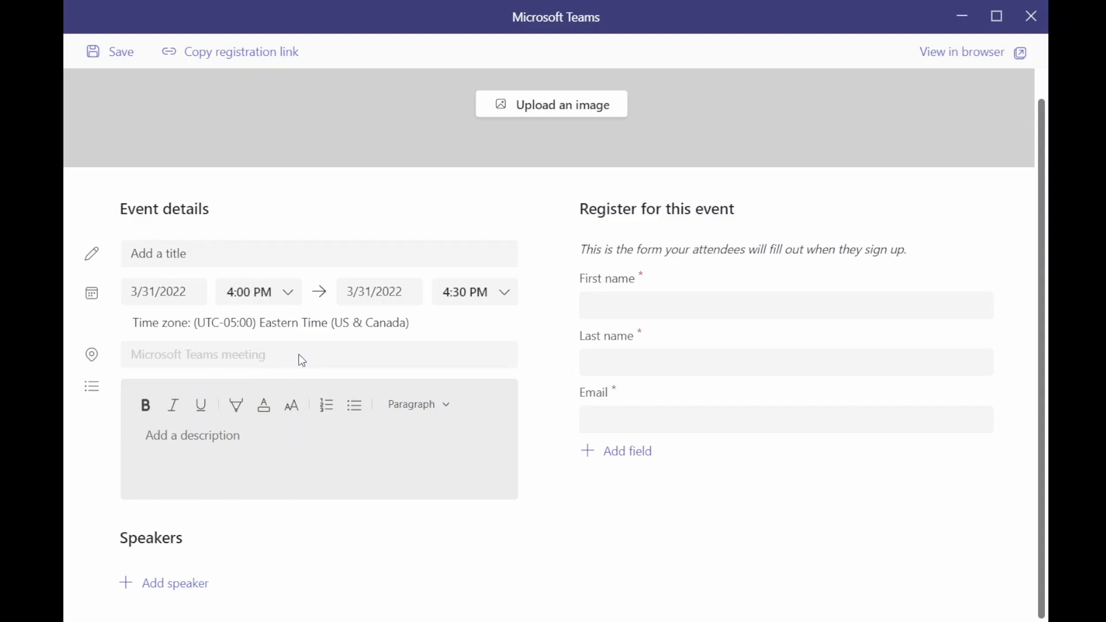
left_click(268, 442)
left_click(627, 455)
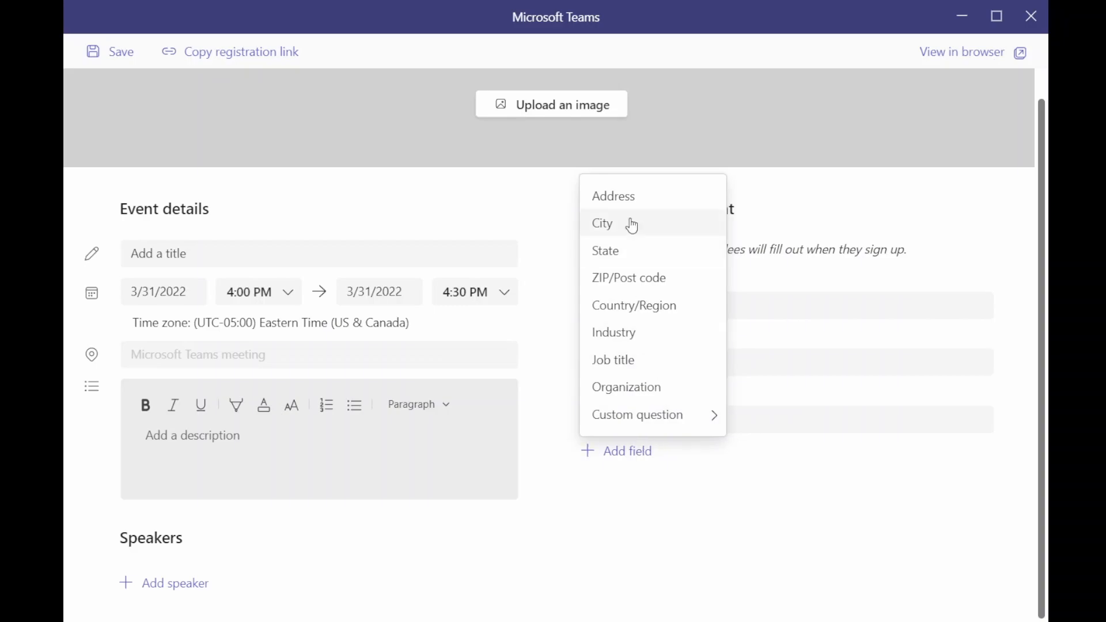
left_click(544, 196)
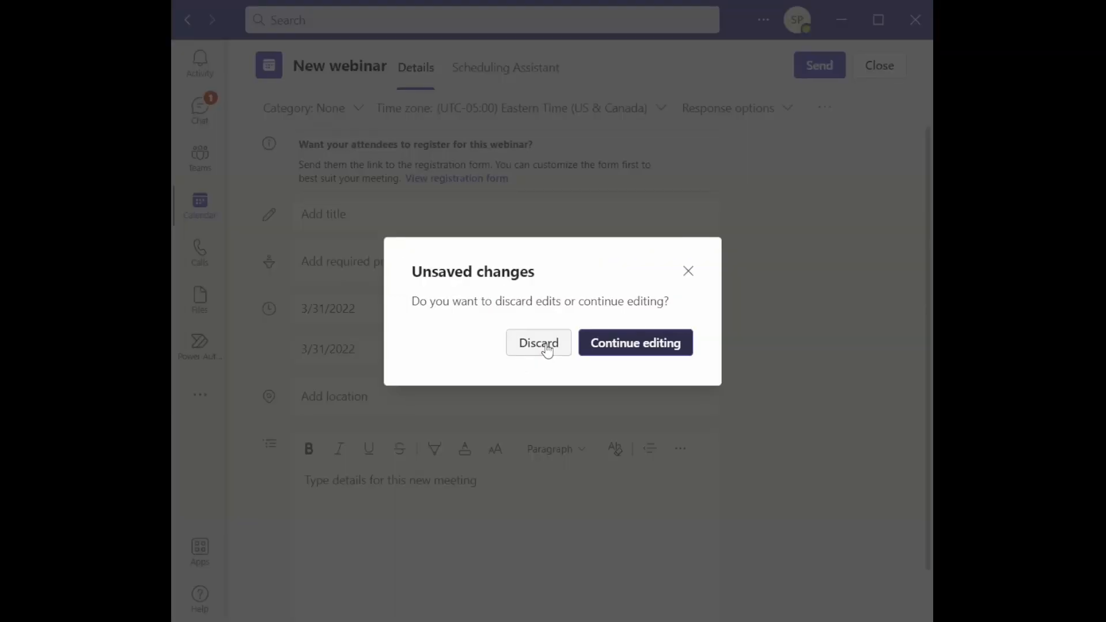
left_click(546, 348)
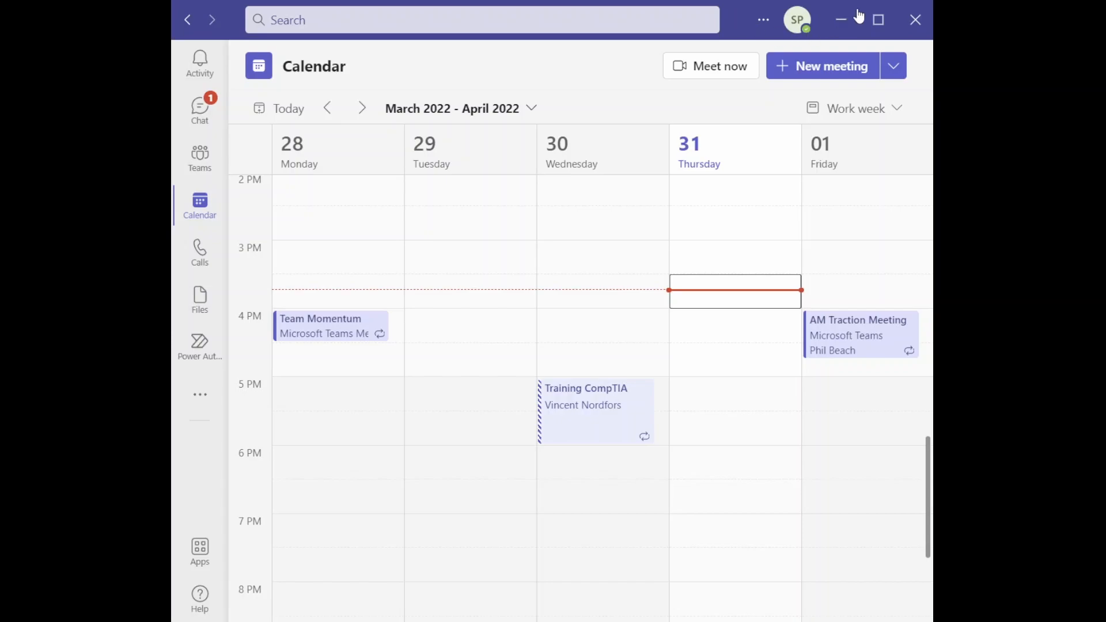
Start an instant meeting named "Test Meeting" from the calendar
left_click(711, 69)
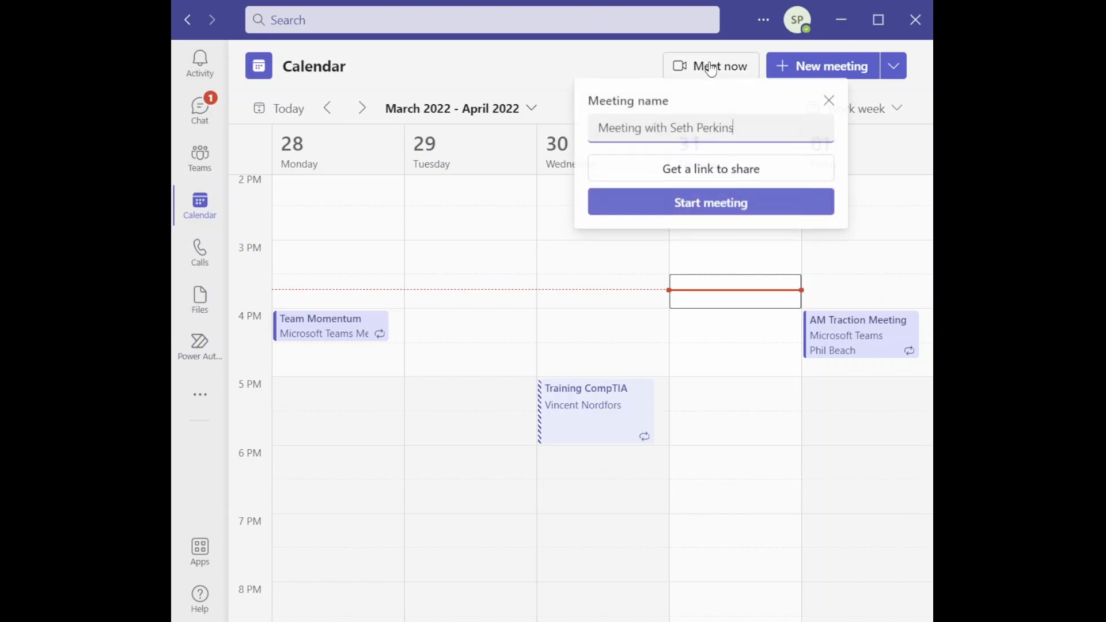
triple_click(752, 134)
type("Test Meeting")
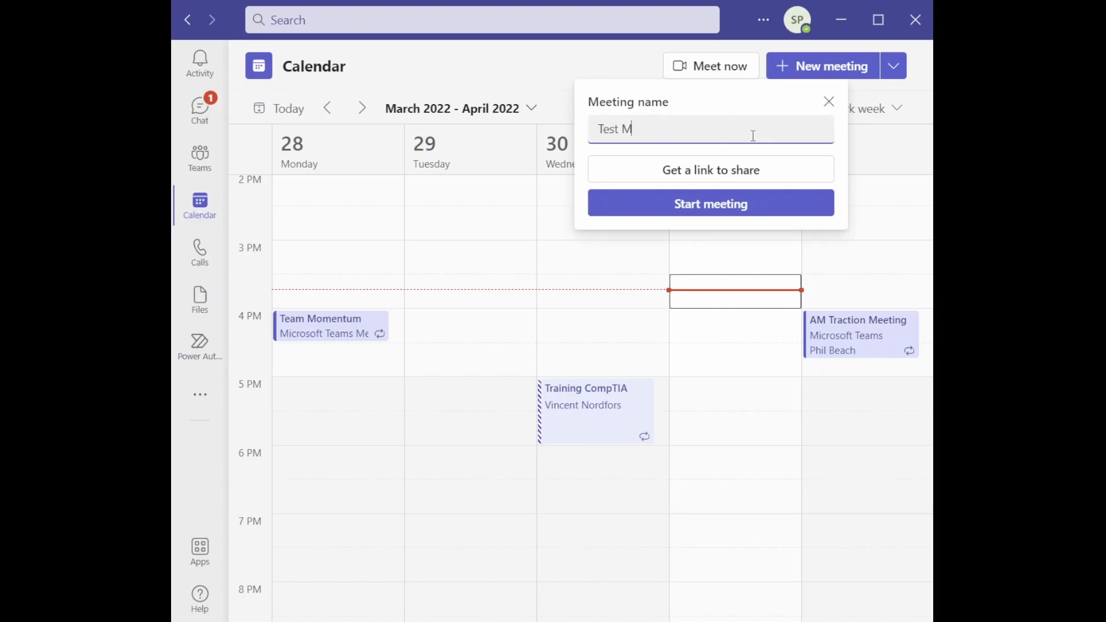
left_click(736, 206)
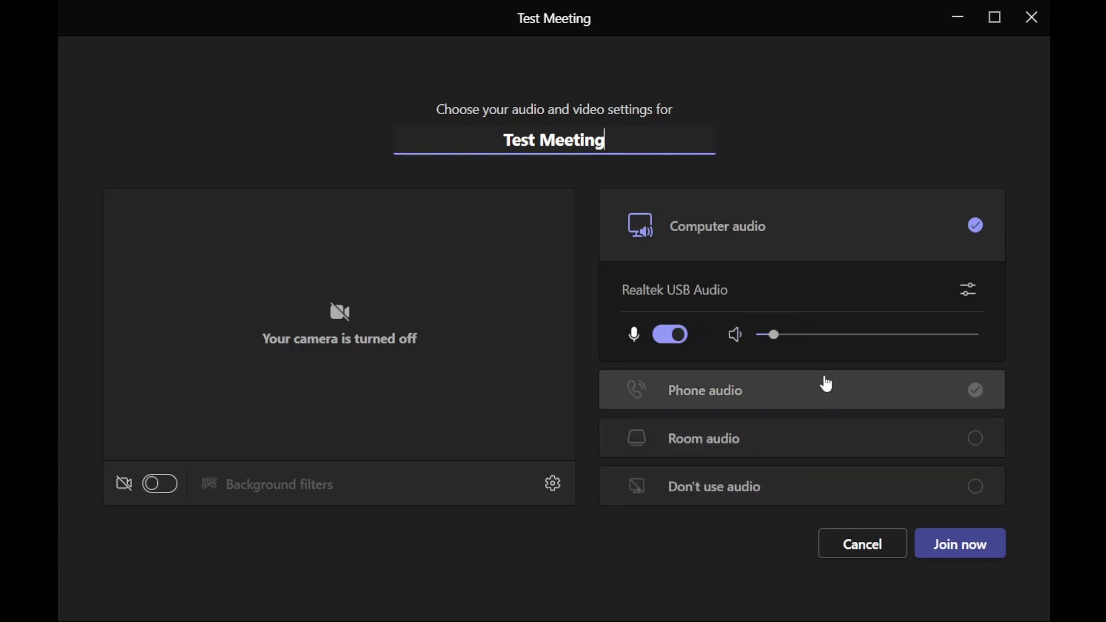
Look through the phone, room and no-audio options for the meeting, and join with computer audio
left_click(826, 384)
left_click(798, 445)
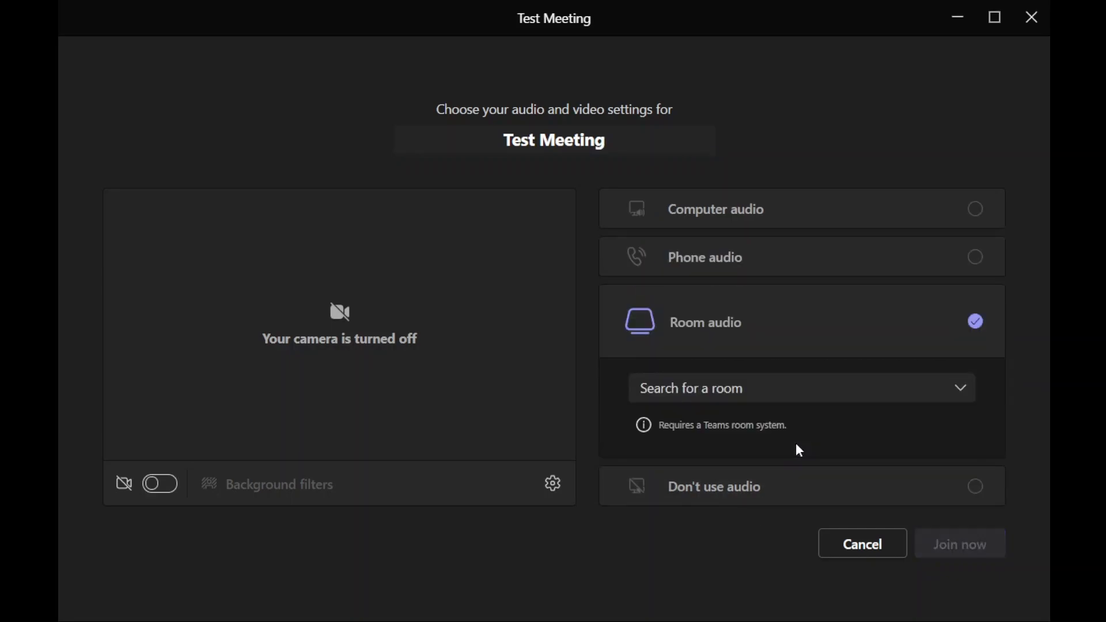
left_click(793, 493)
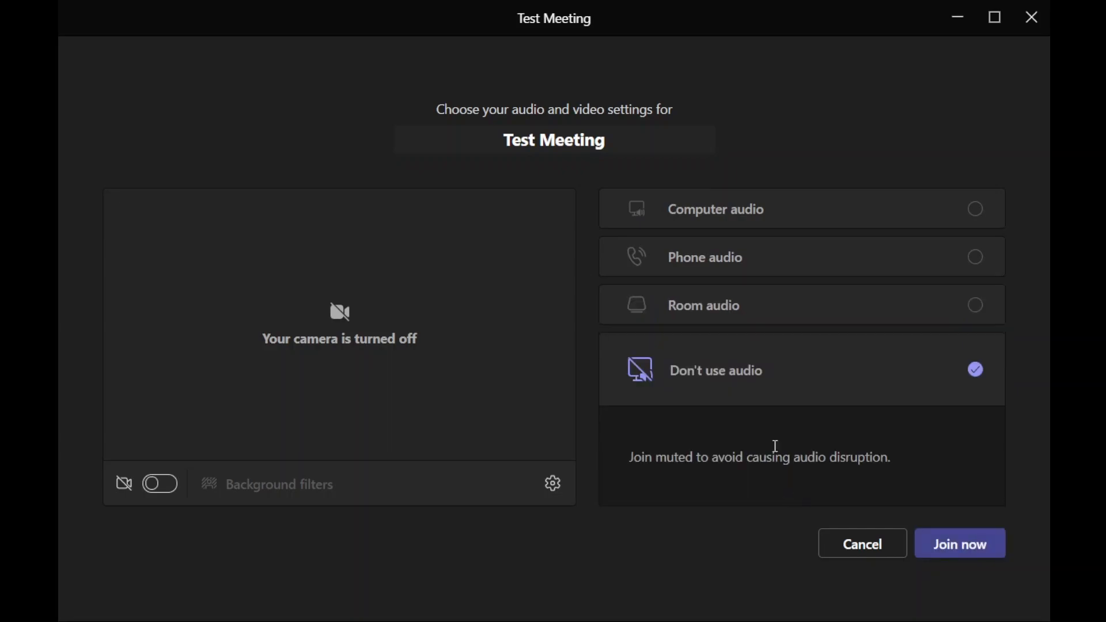
left_click(812, 208)
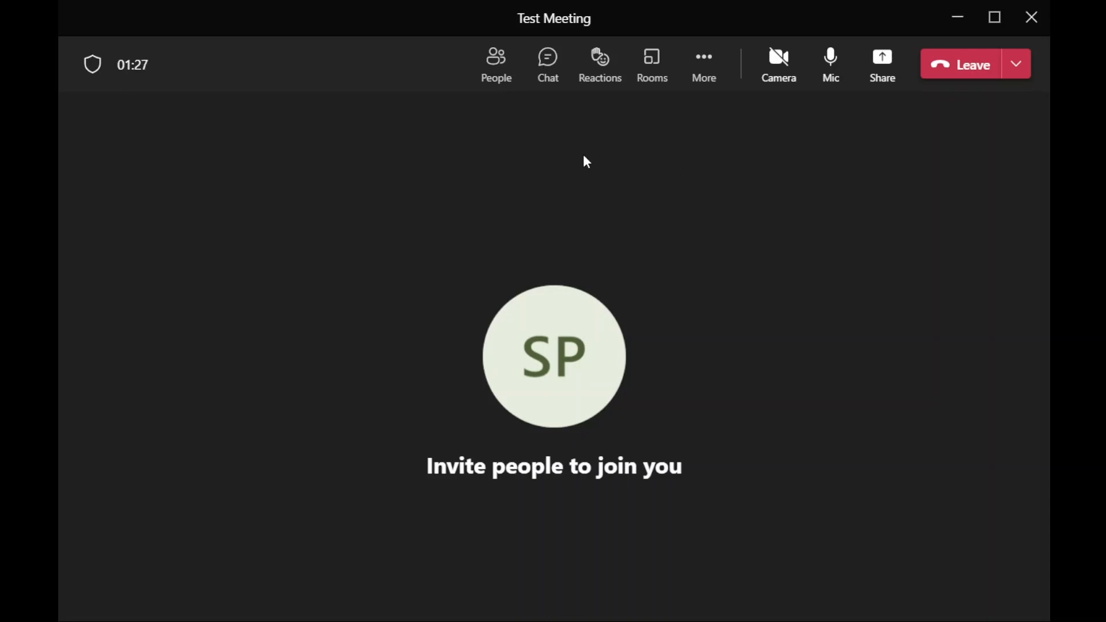
View the meeting's invite-link option and search for a person to invite from the participant list
left_click(498, 60)
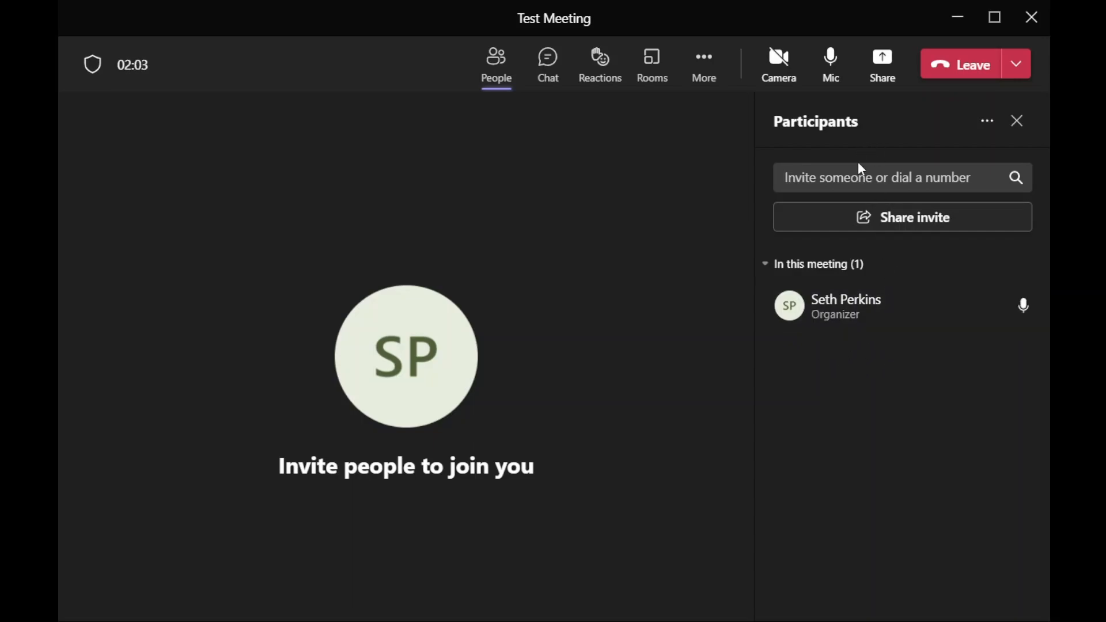
left_click(906, 230)
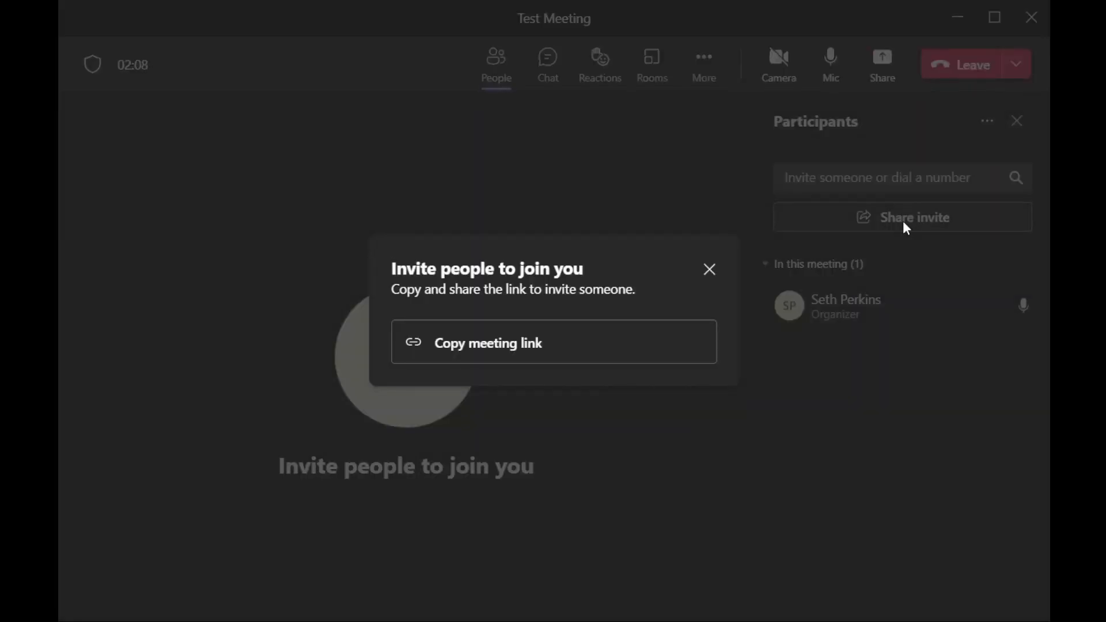
left_click(707, 266)
left_click(853, 179)
type("pb")
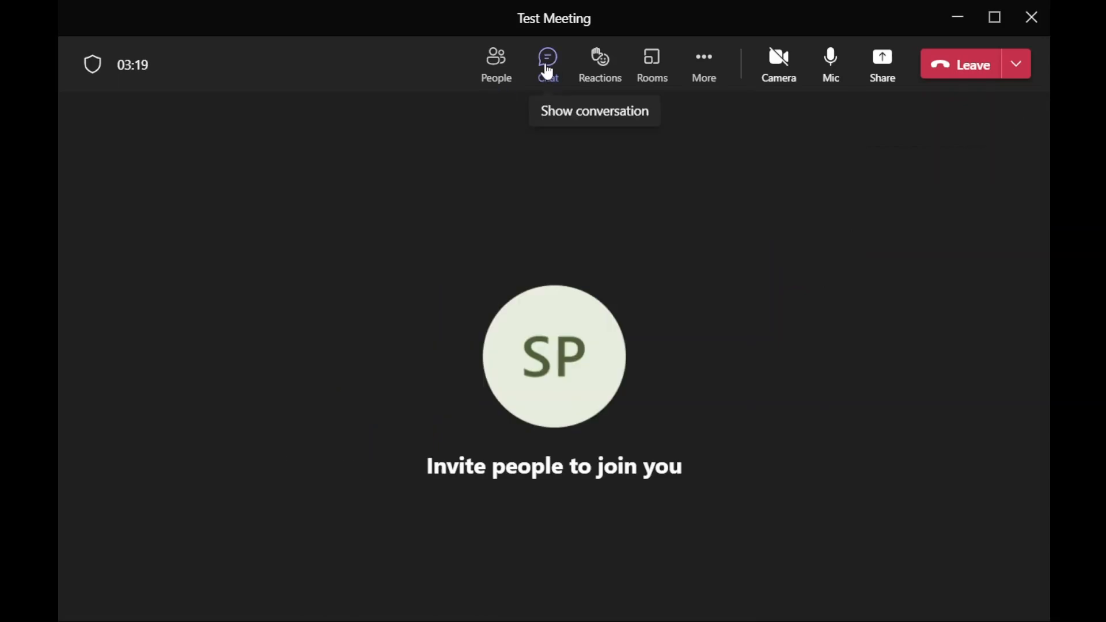
Send the message "test" in the meeting chat
left_click(548, 69)
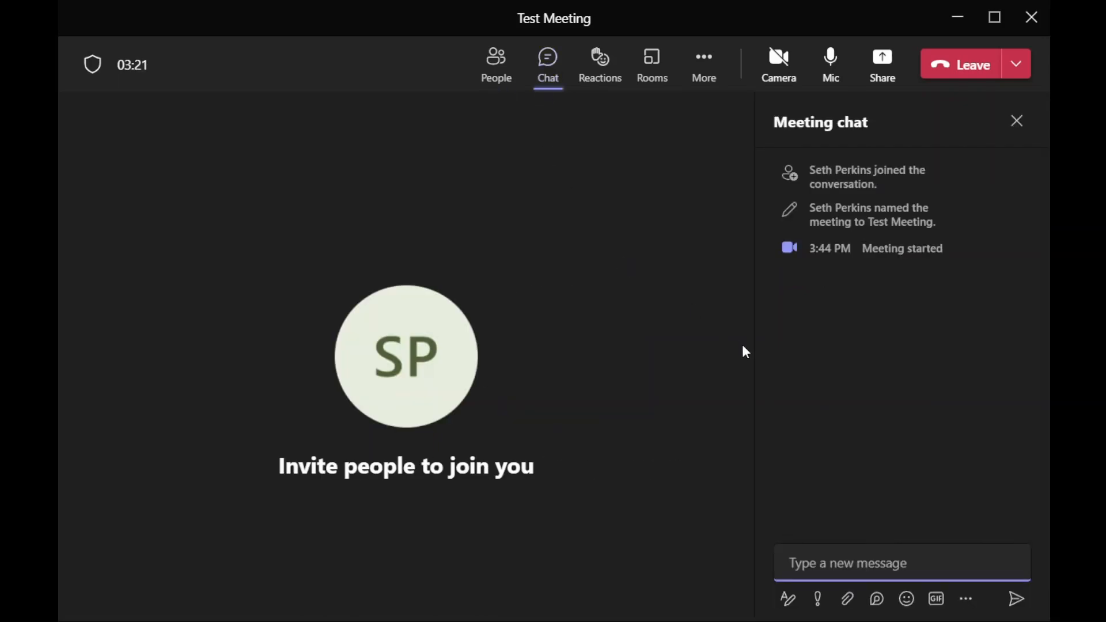
type("test")
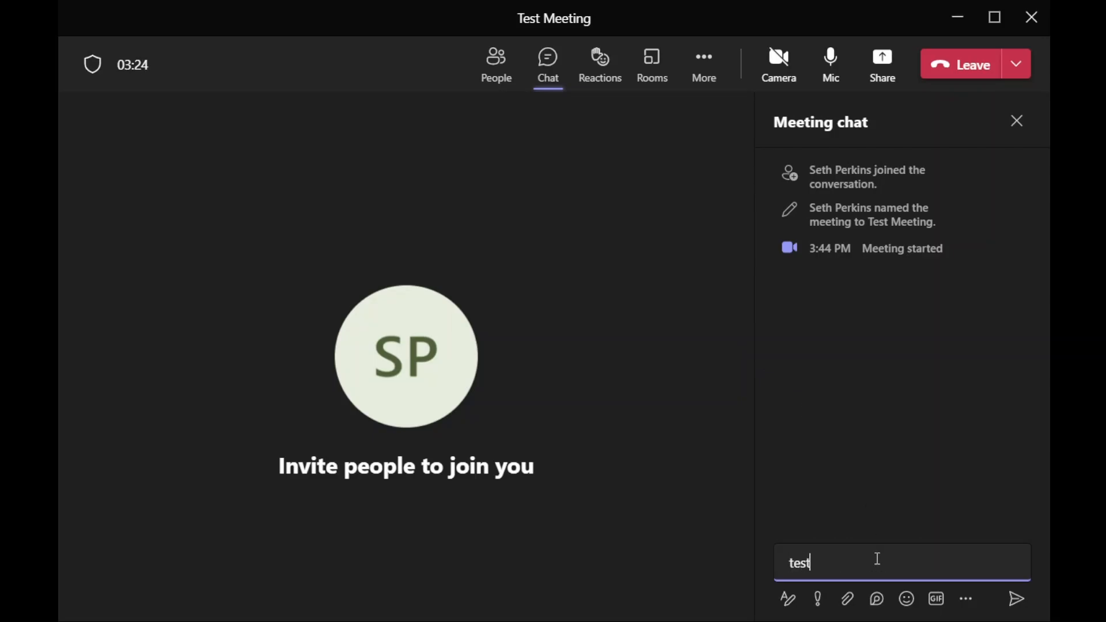
key("Return")
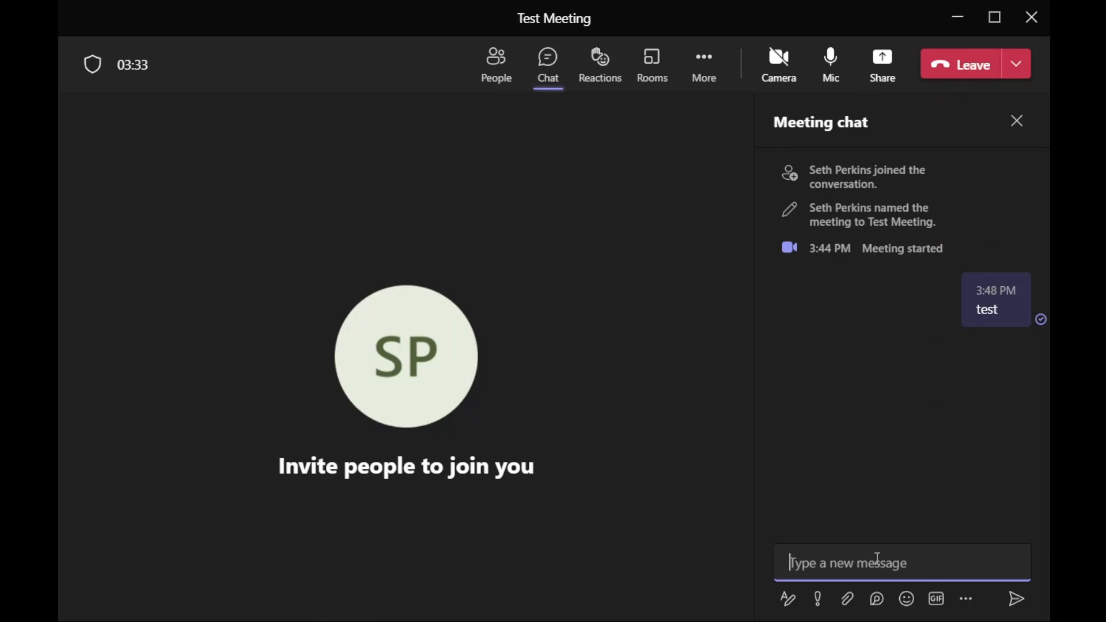
Browse the emoji, GIF and file attachment options for meeting chat messages
left_click(909, 601)
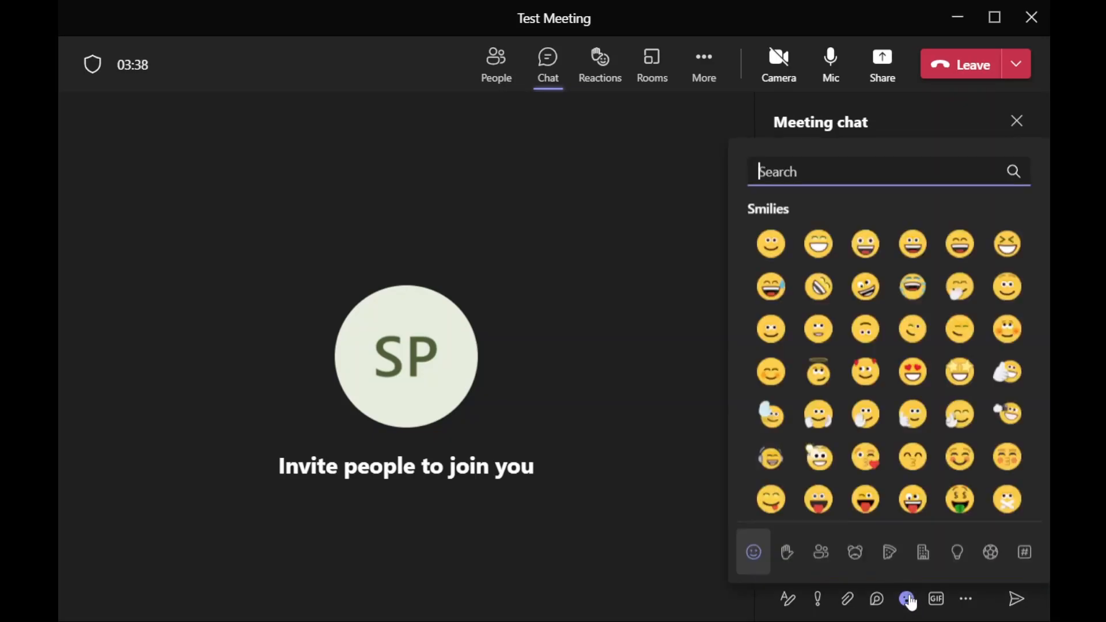
left_click(936, 599)
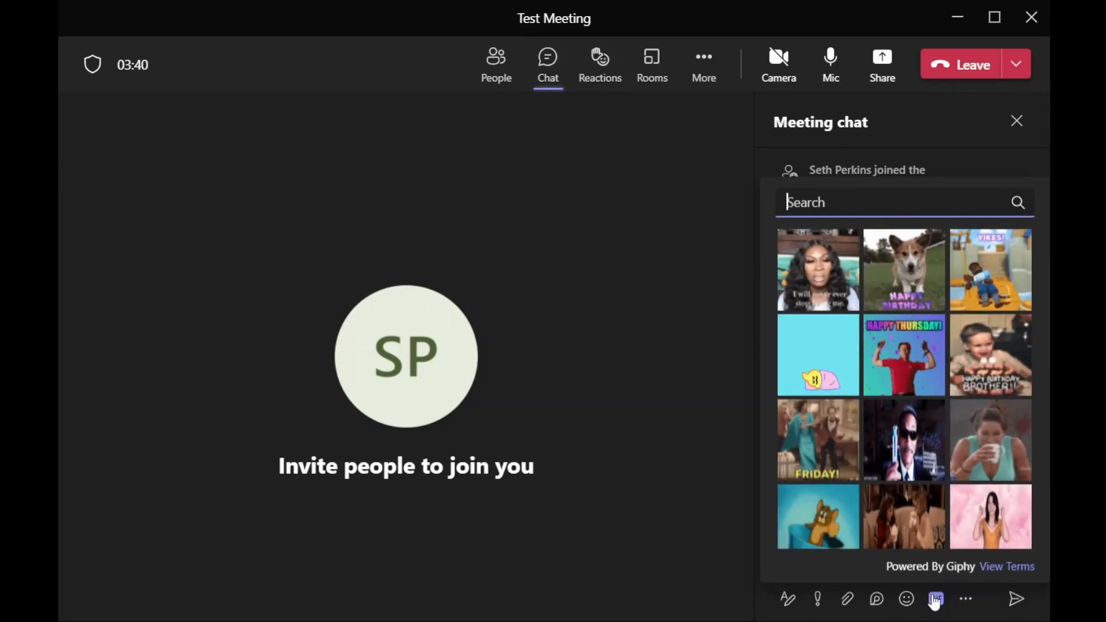
left_click(935, 600)
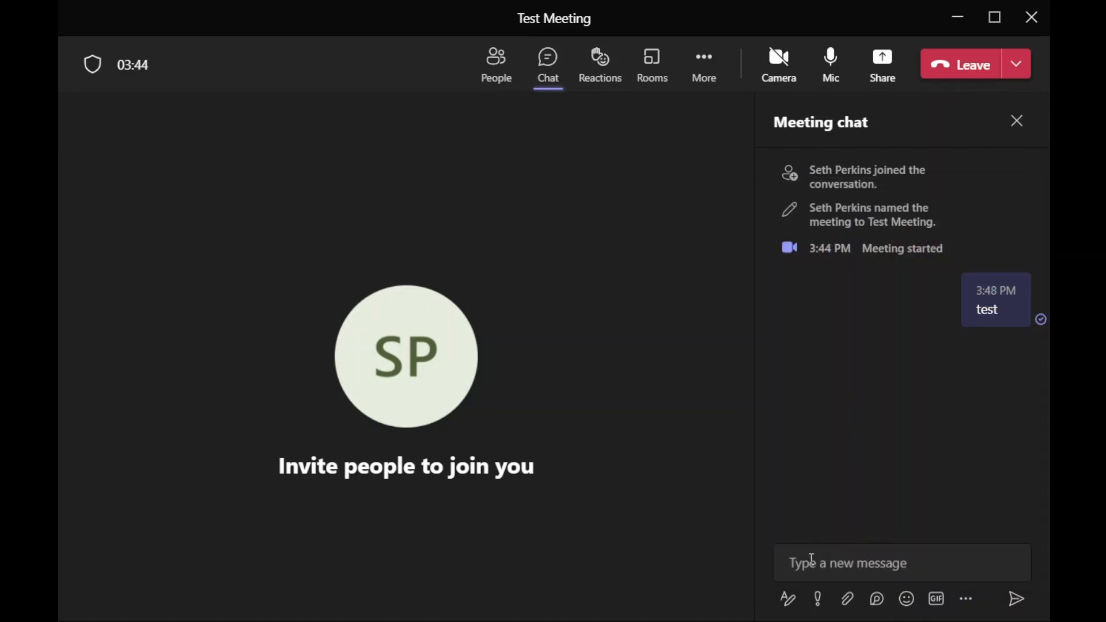
left_click(847, 600)
left_click(847, 600)
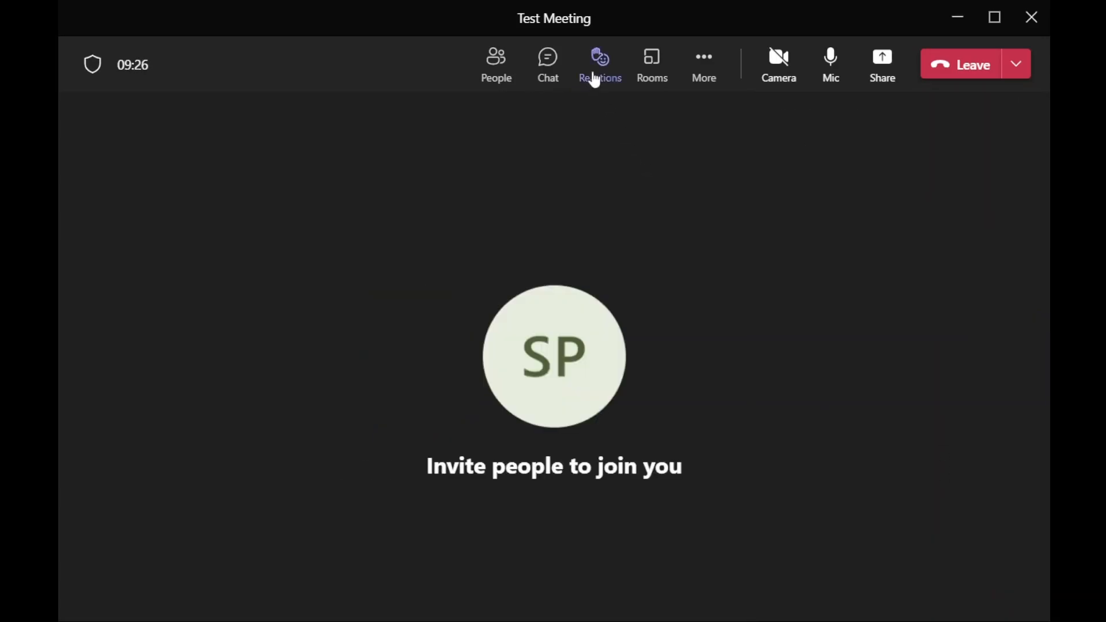
Raise a hand in the meeting, check it in the participant list, and lower it again
left_click(593, 63)
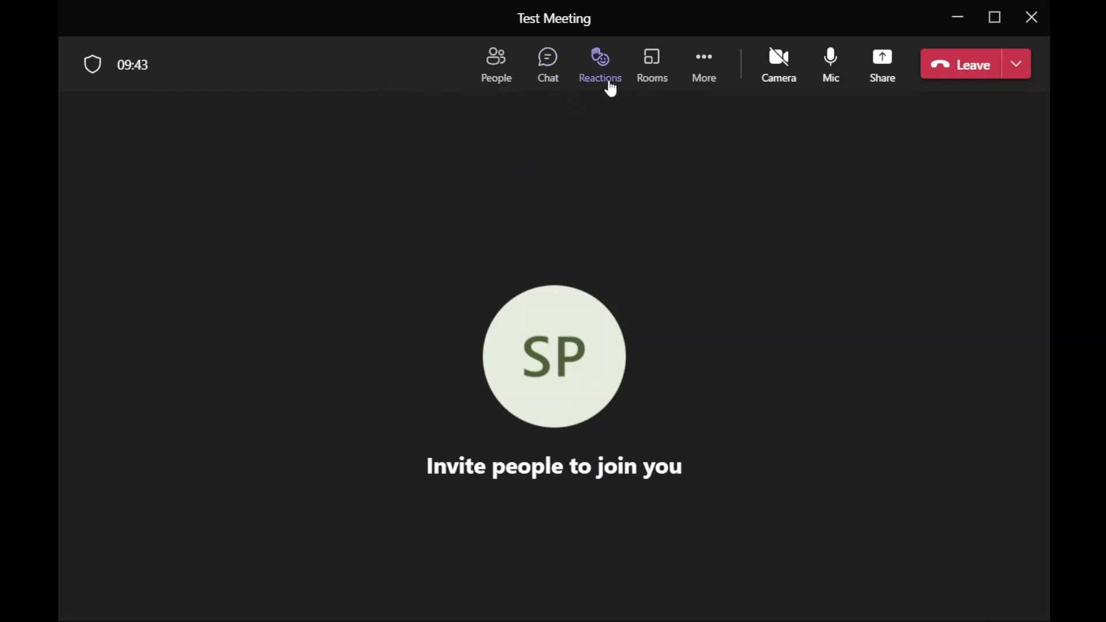
mouse_move(609, 83)
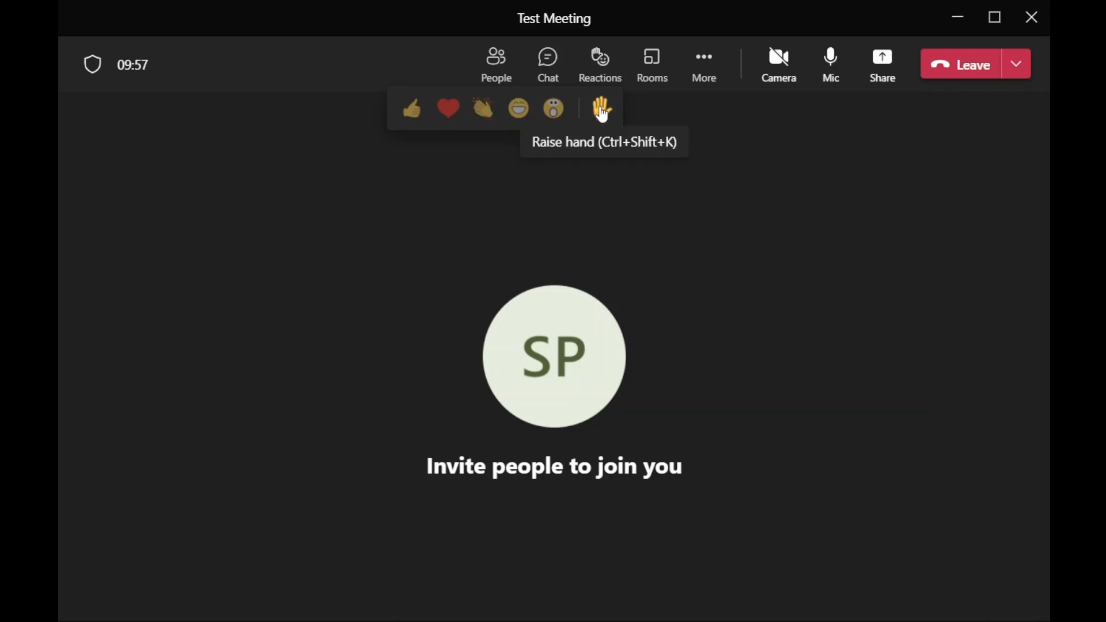
left_click(602, 112)
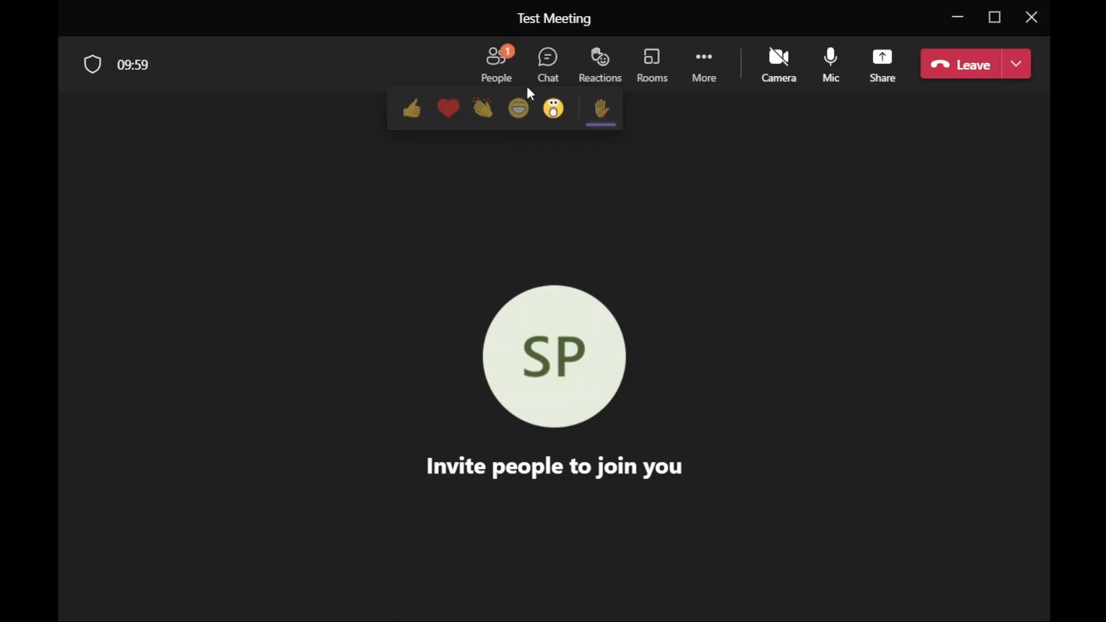
left_click(489, 60)
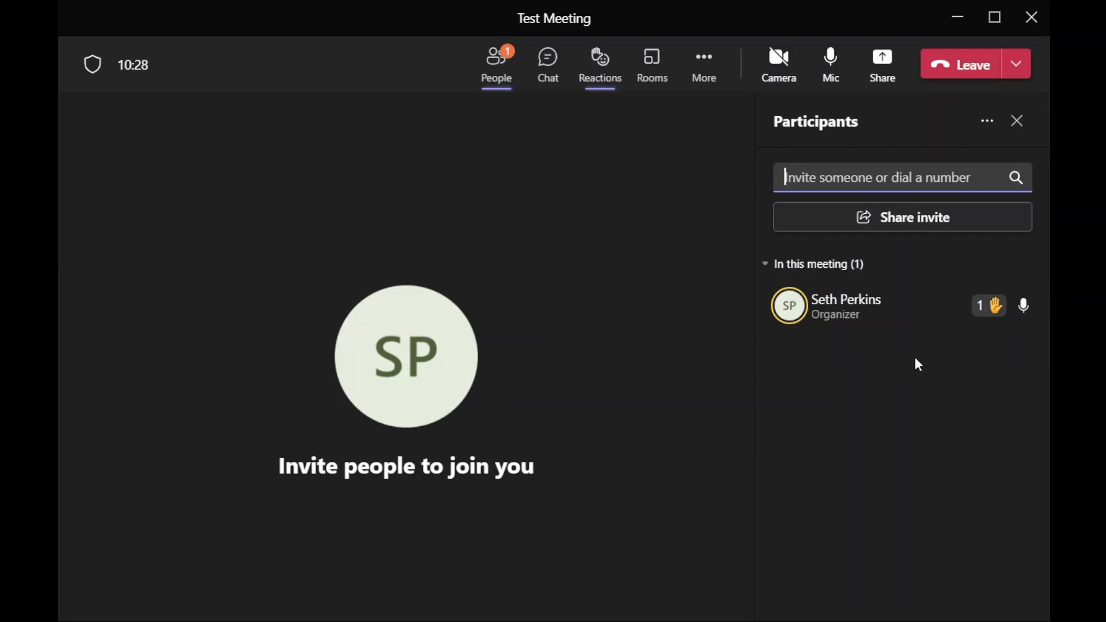
left_click(602, 64)
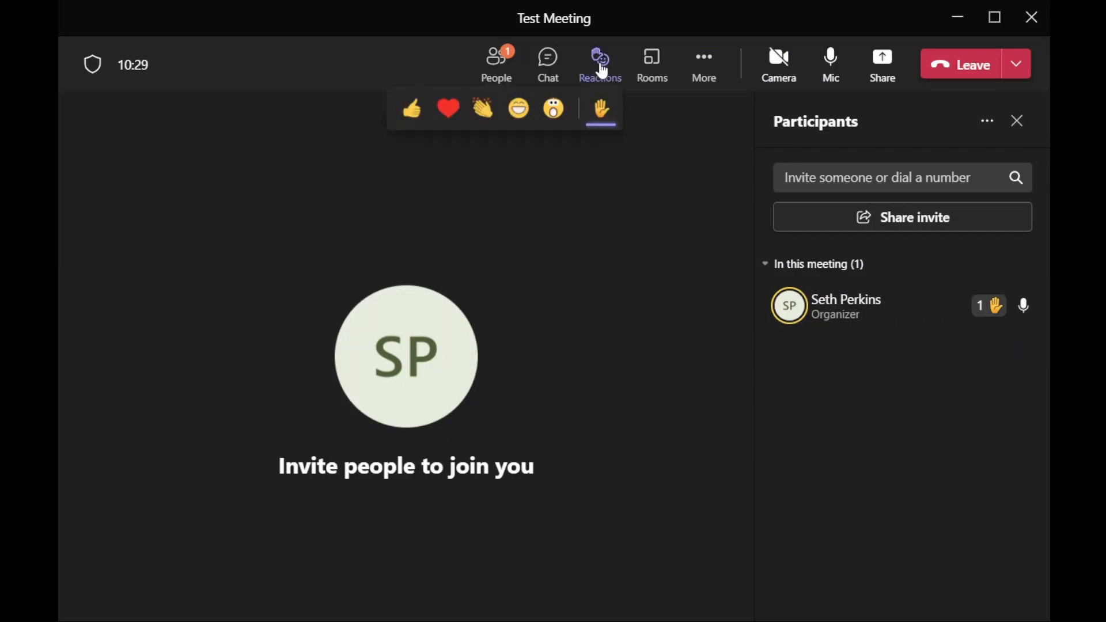
left_click(602, 112)
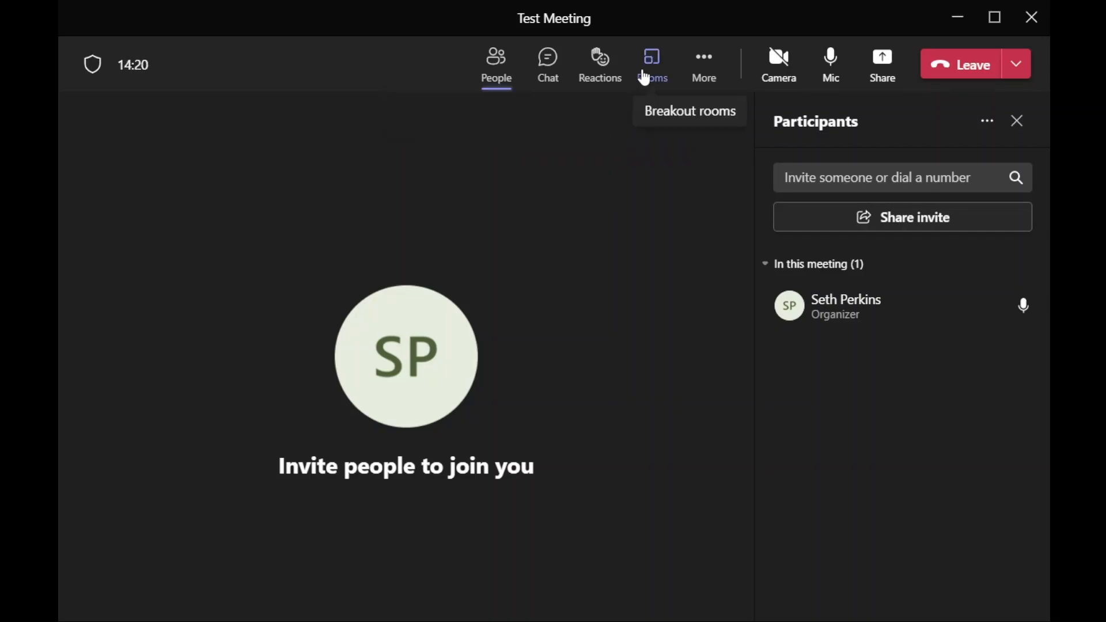
Create 2 breakout rooms with participants assigned automatically, after checking the available room counts and the manual assignment option
left_click(645, 75)
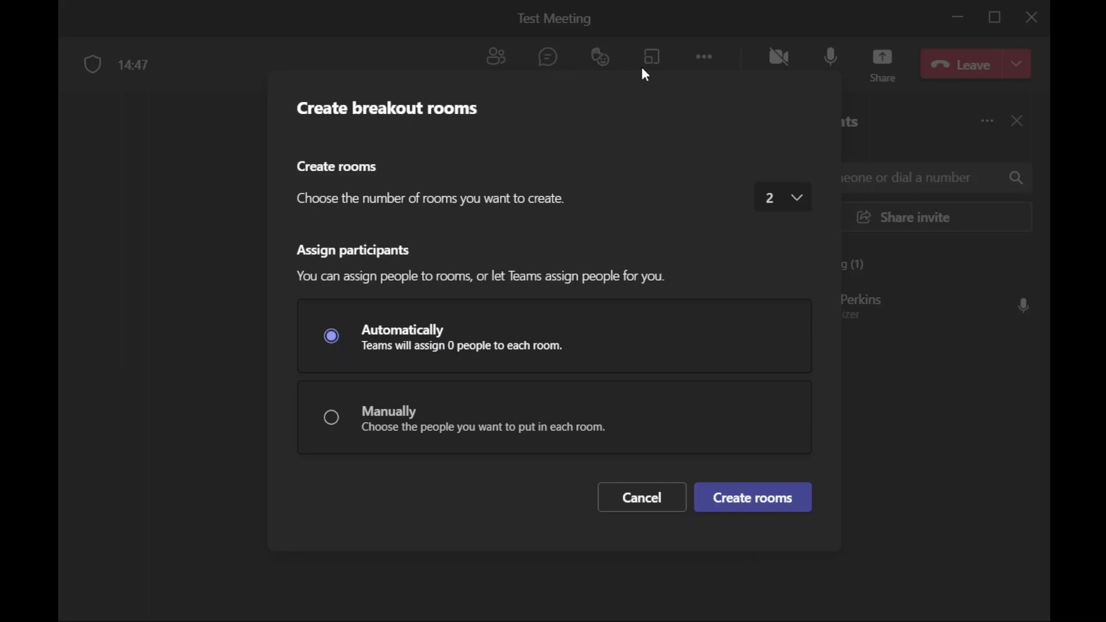
left_click(780, 207)
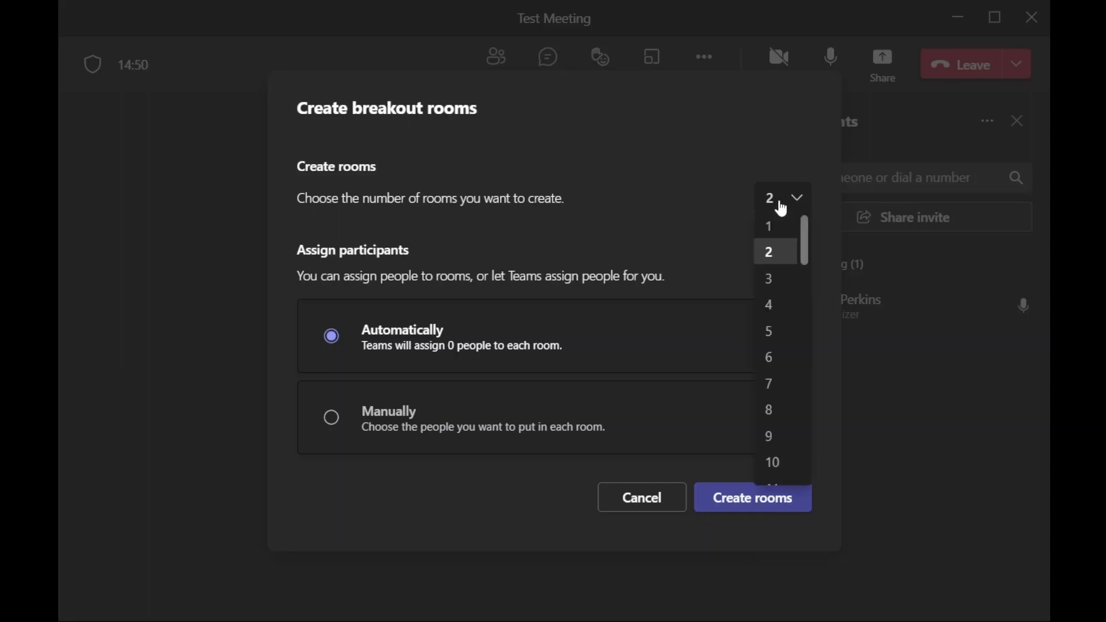
left_click_drag(805, 236, 806, 507)
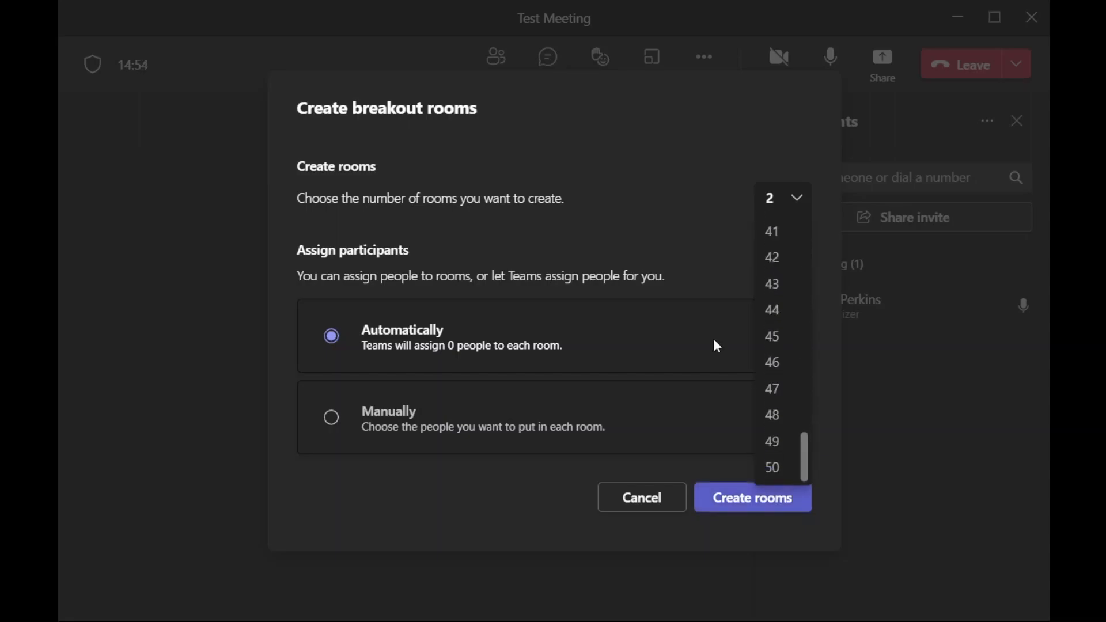
left_click(658, 210)
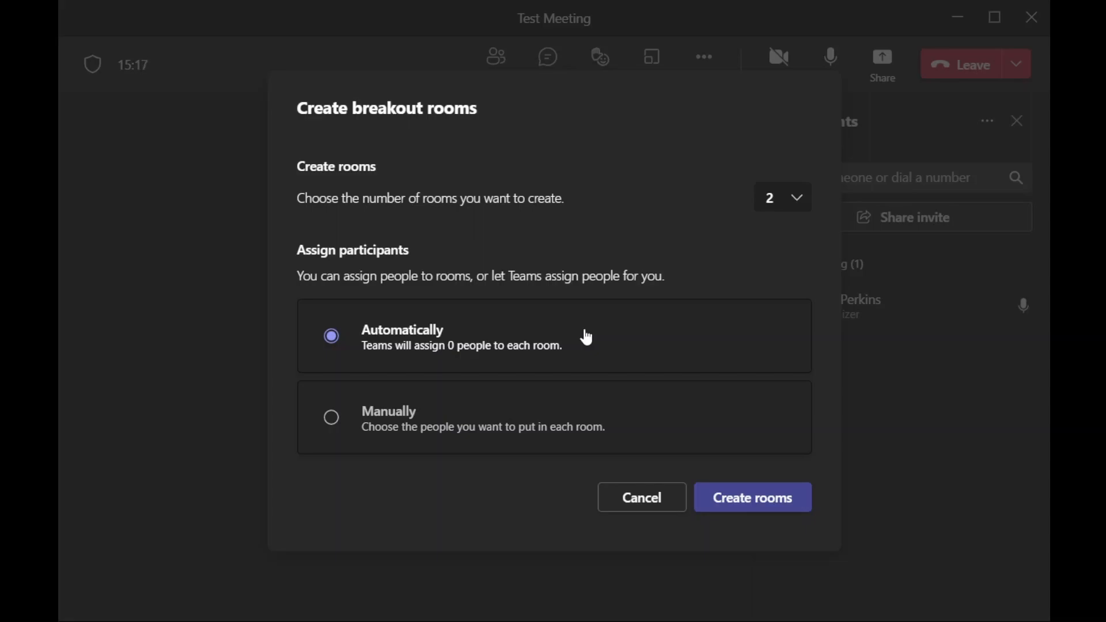
left_click(530, 423)
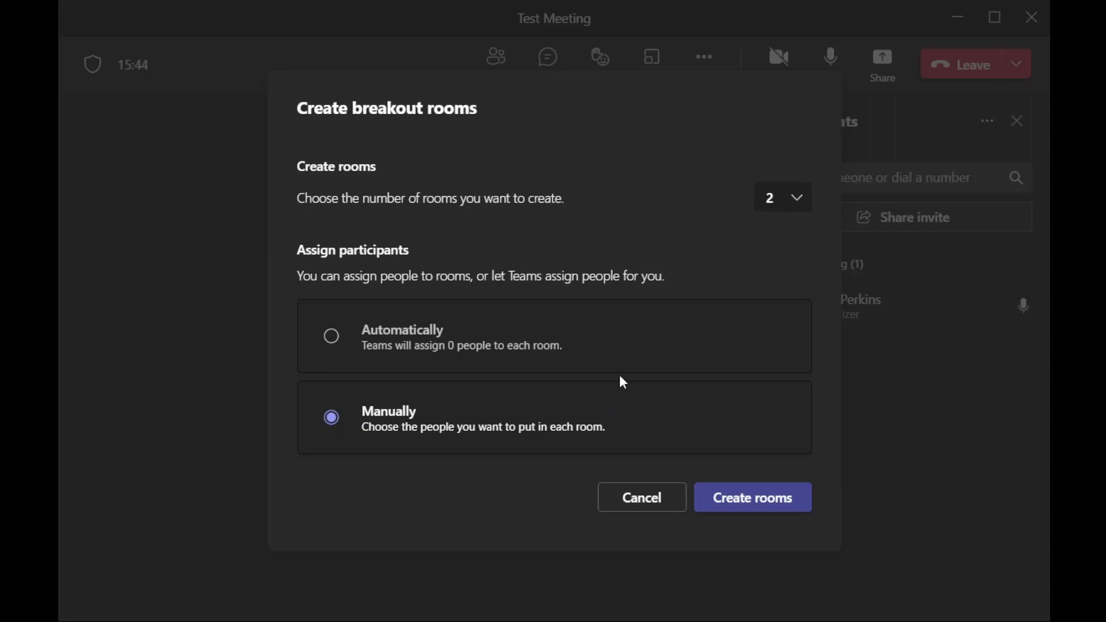
left_click(628, 345)
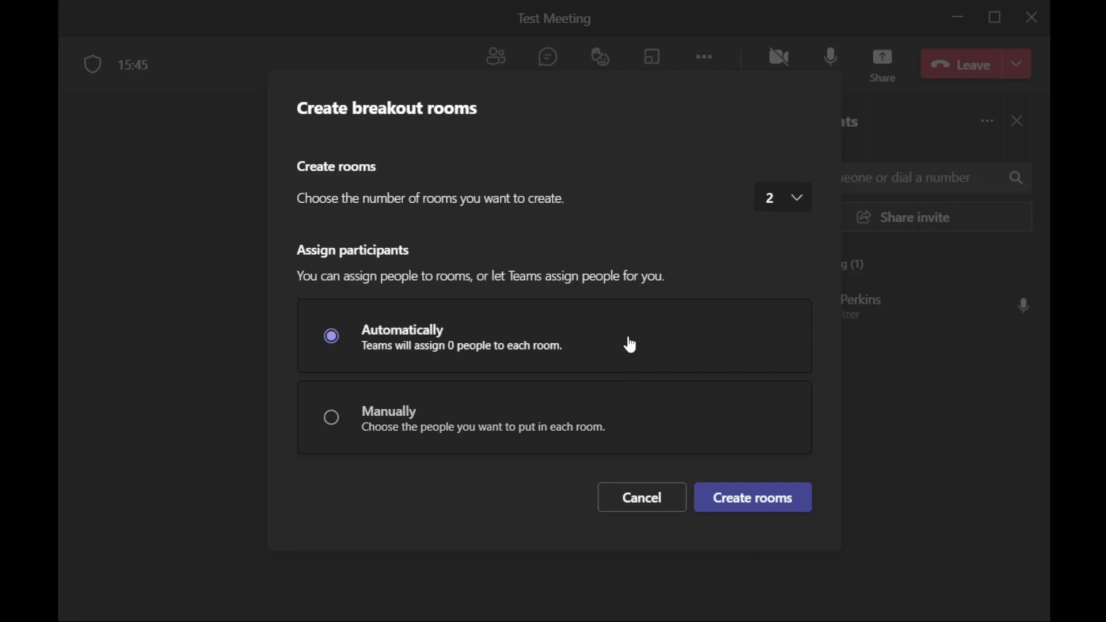
left_click(758, 499)
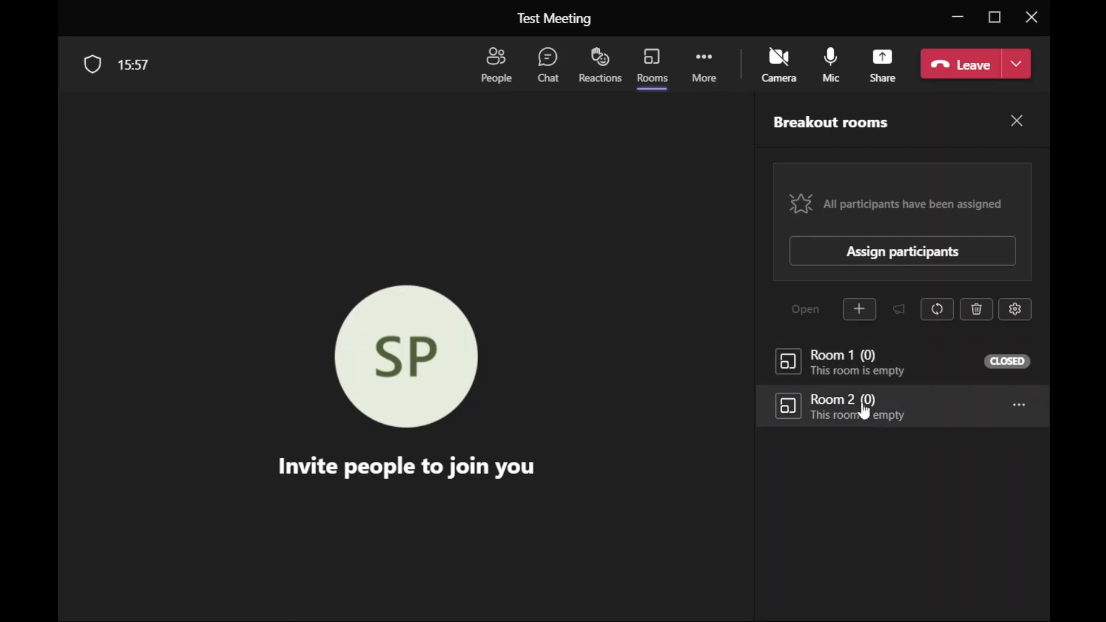
Rename breakout Room 1 as "Blue team"
right_click(833, 366)
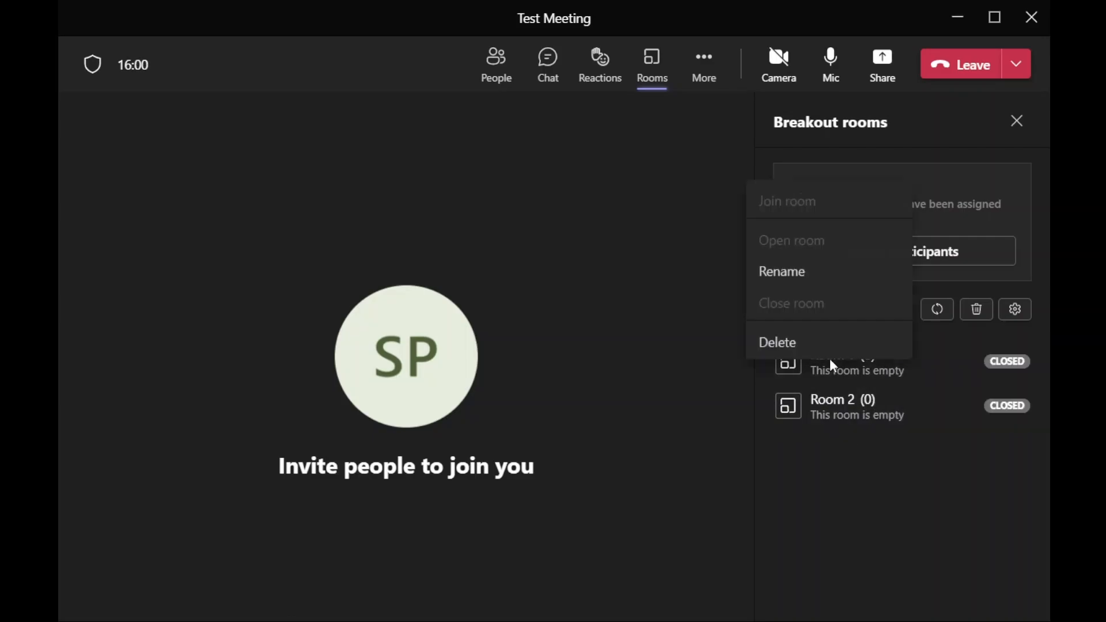
left_click(806, 273)
key("BackSpace")
key("BackSpace")
key("BackSpace")
key("BackSpace")
key("BackSpace")
key("BackSpace")
type("Blue tea")
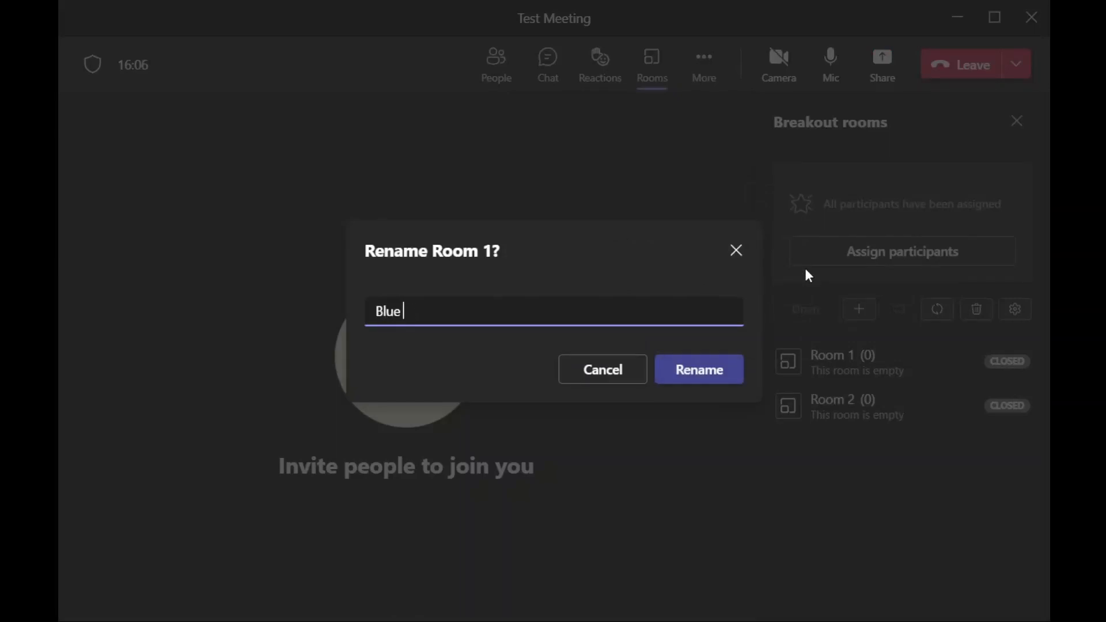
type("m")
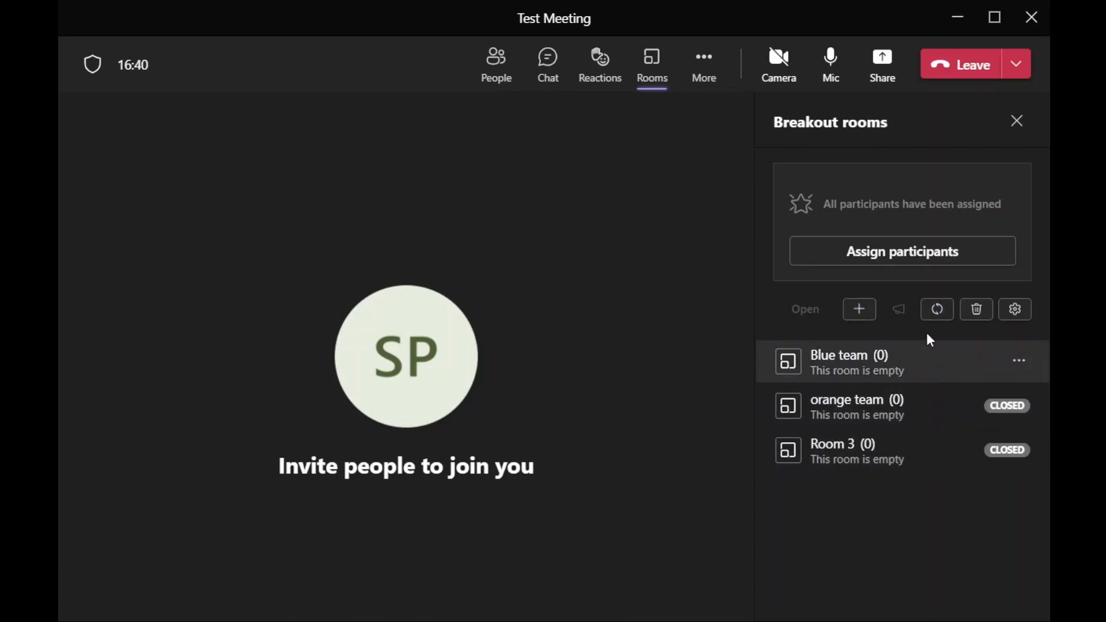
Recreate the breakout rooms as 2 new rooms with automatic participant assignment, replacing all existing rooms
left_click(937, 311)
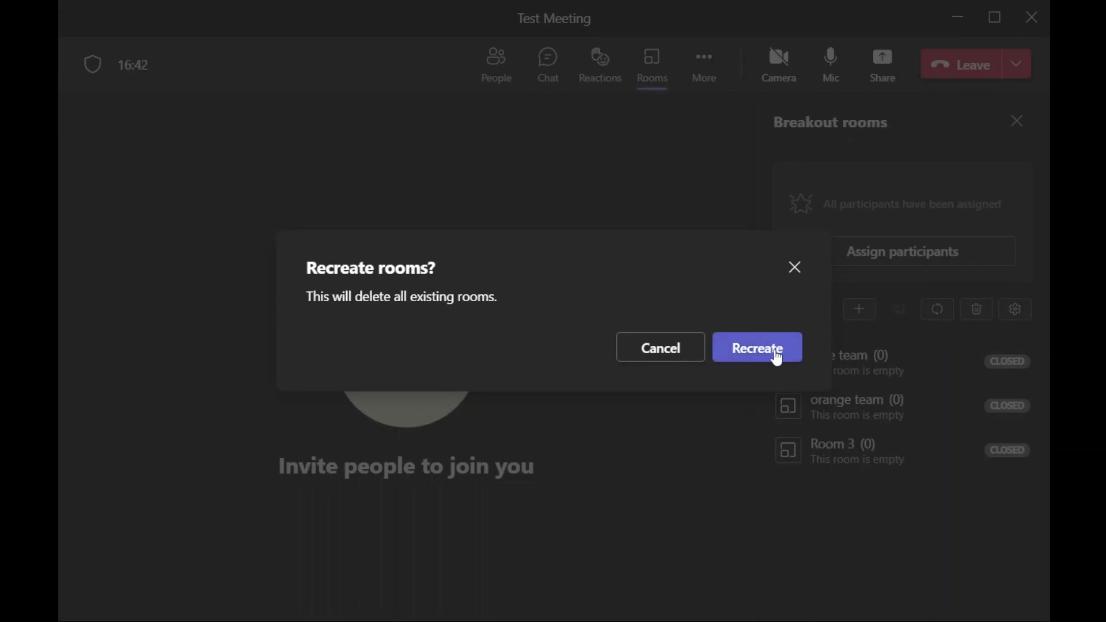
left_click(770, 348)
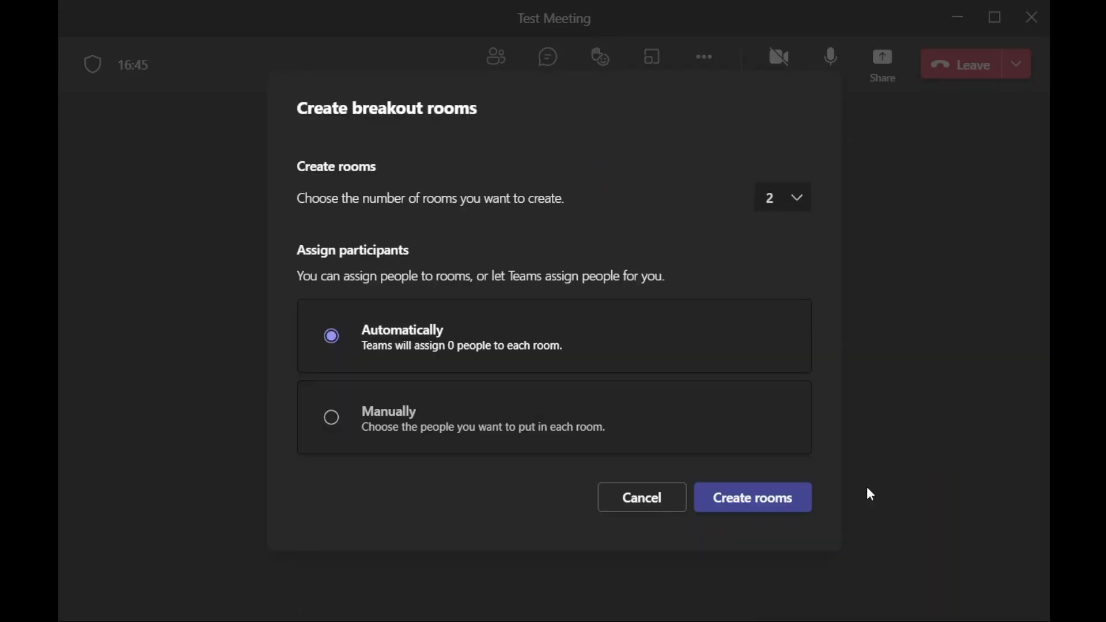
left_click(743, 494)
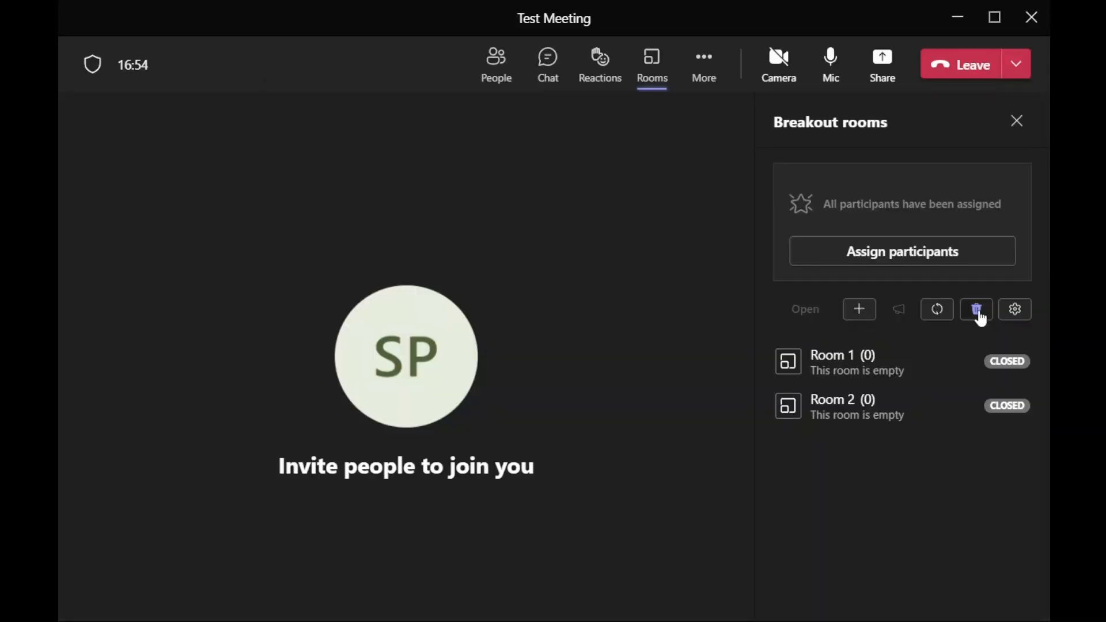
Review the breakout room settings and remove all existing breakout rooms
left_click(1014, 317)
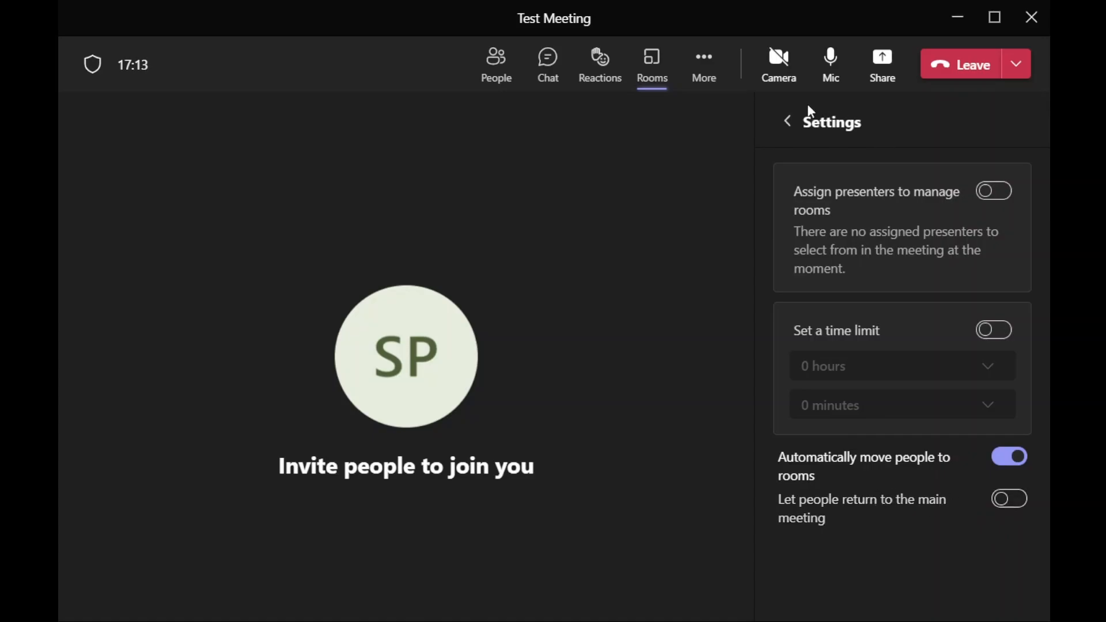
left_click(789, 122)
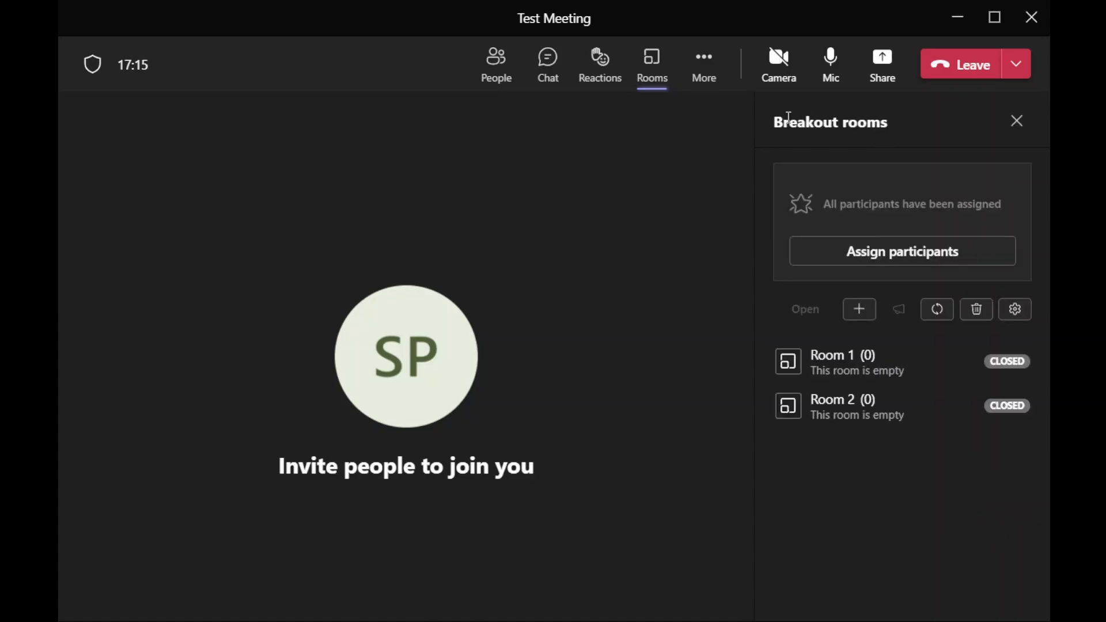
left_click(976, 312)
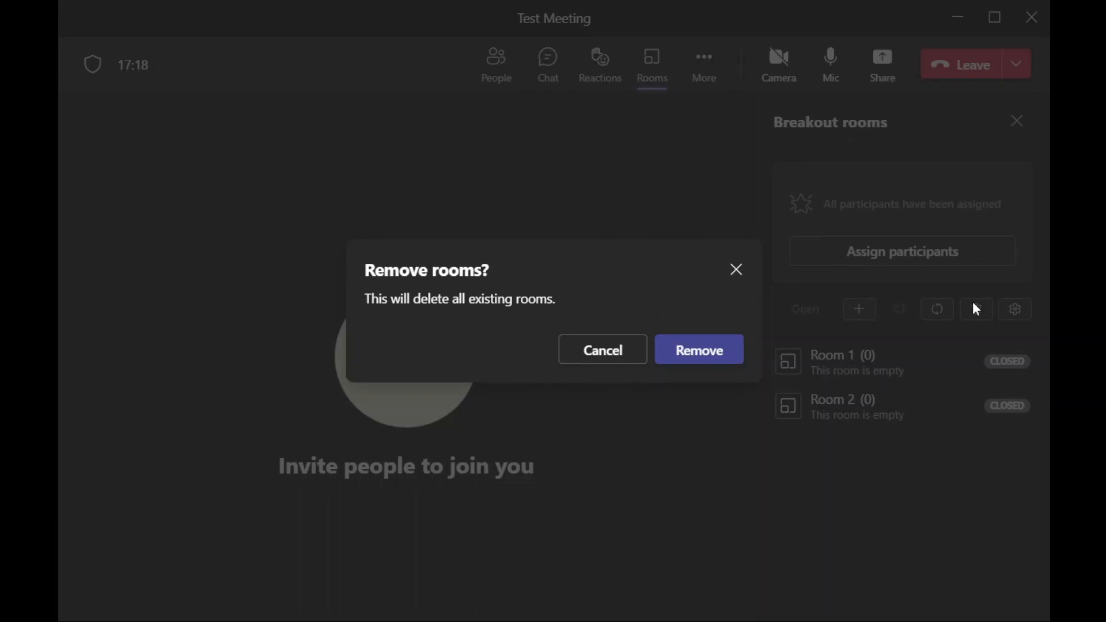
left_click(725, 352)
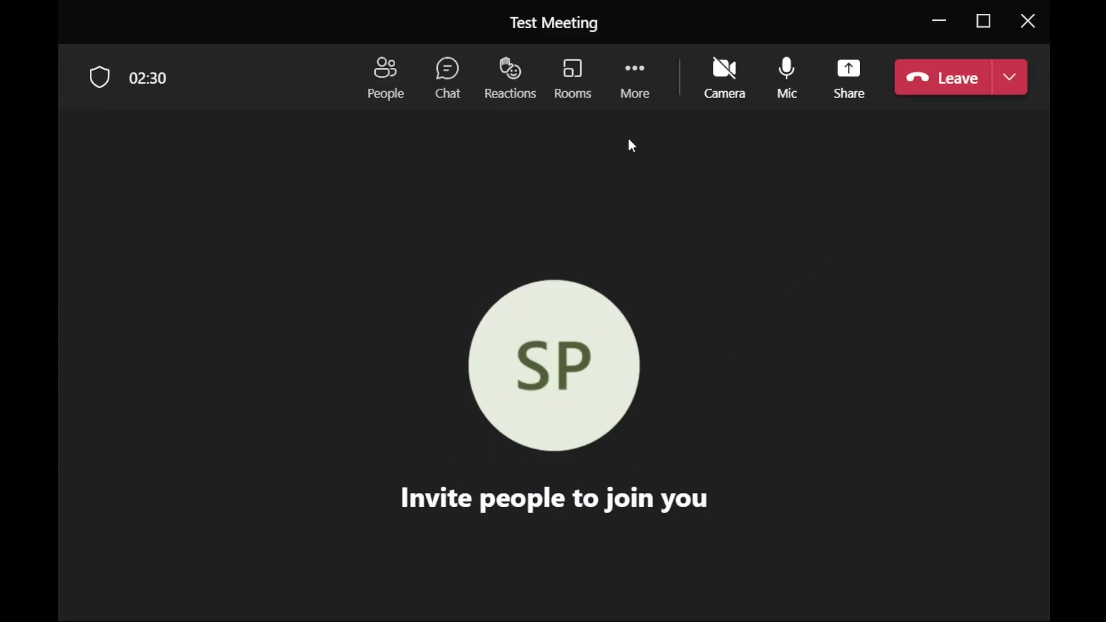
Review the meeting's device settings, including the noise suppression choices, the camera choices and the explanation of mirroring the video
left_click(650, 80)
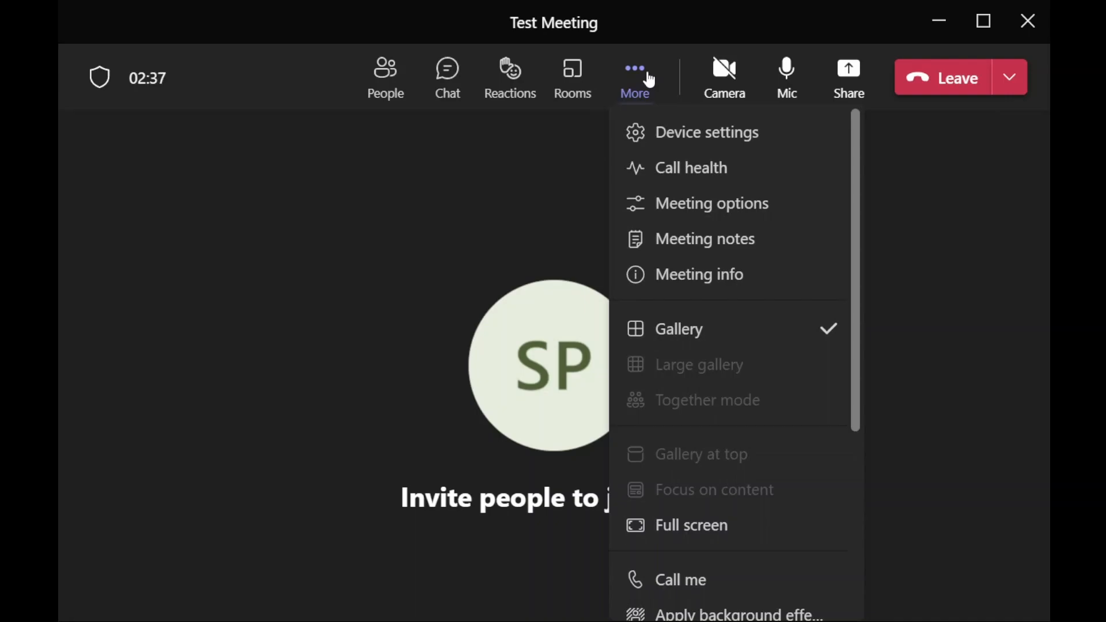
left_click(669, 131)
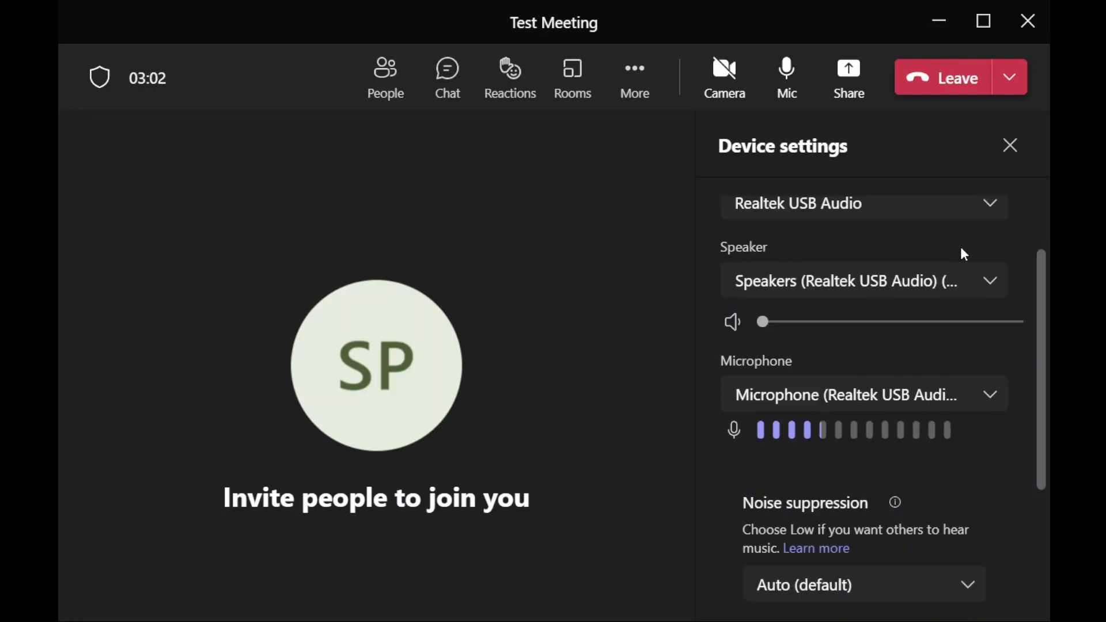
scroll(961, 250, "down", 1)
scroll(960, 249, "down", 3)
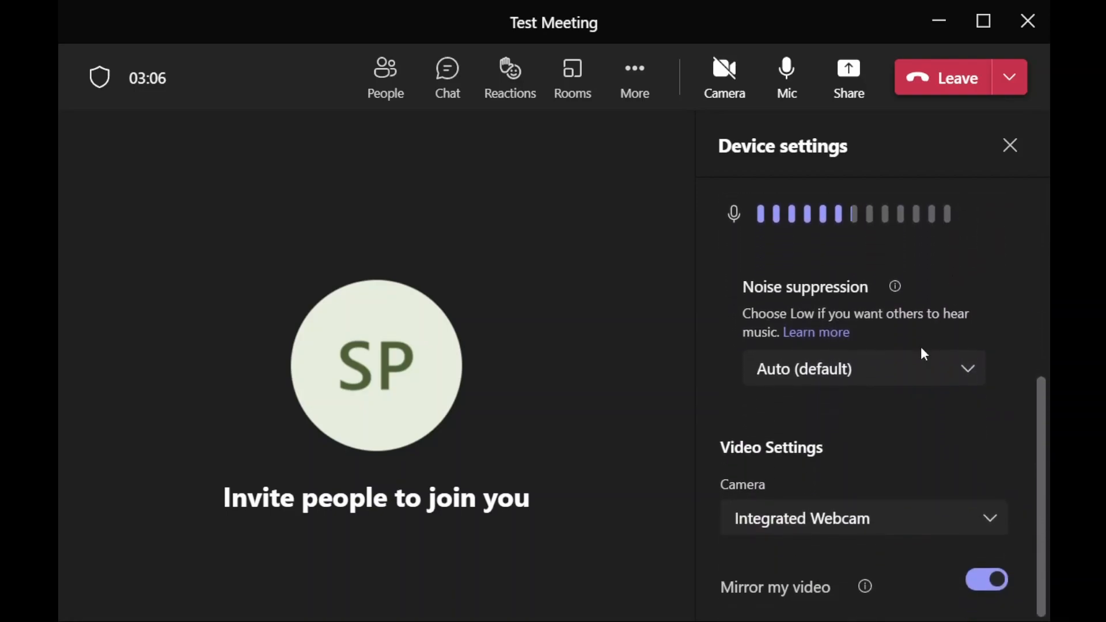
left_click(974, 370)
left_click(989, 522)
mouse_move(866, 586)
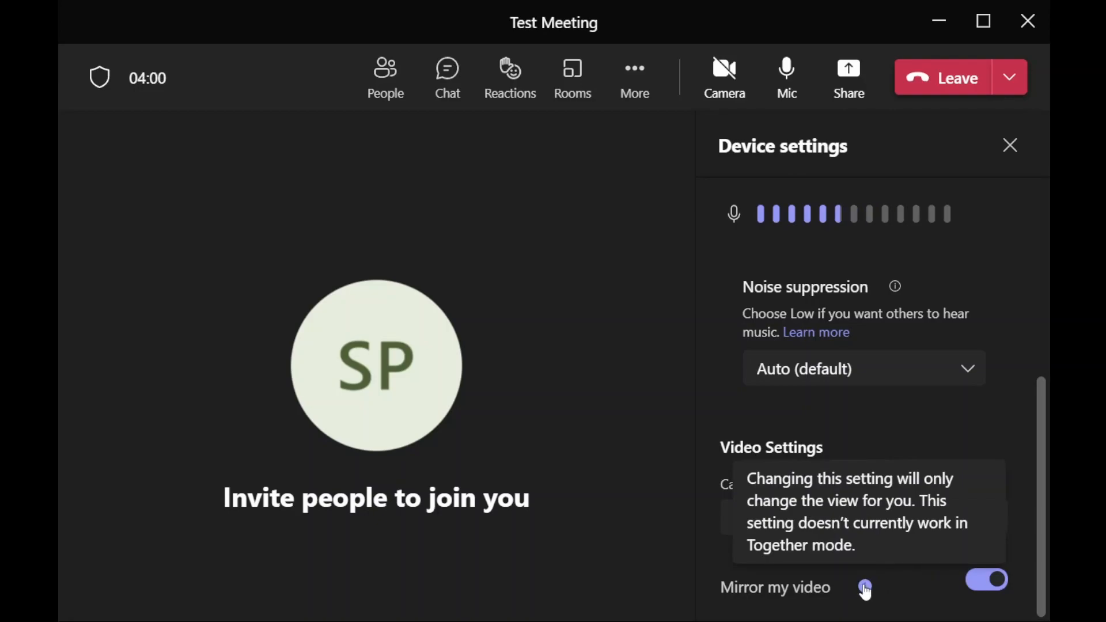
Examine the call health overview and its detailed network data
left_click(634, 75)
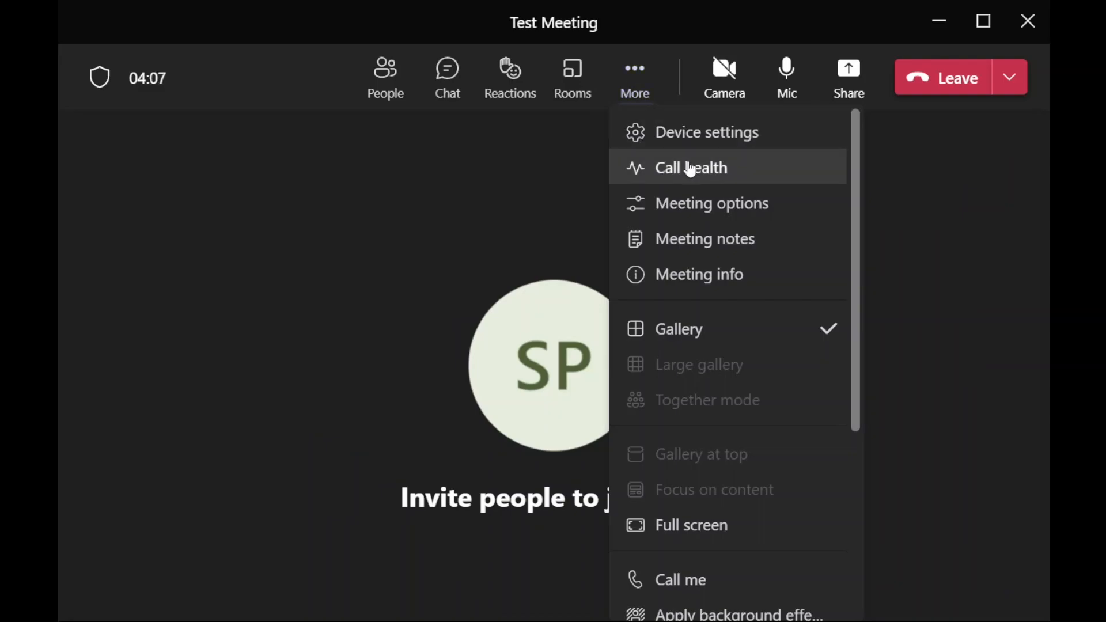
left_click(691, 169)
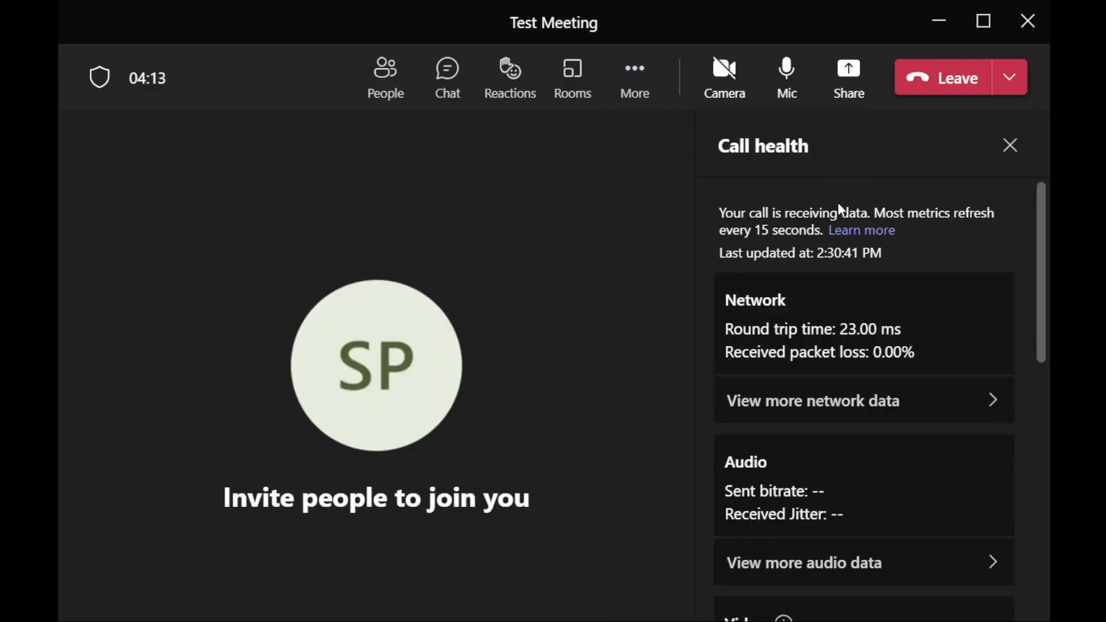
scroll(972, 314, "down", 1)
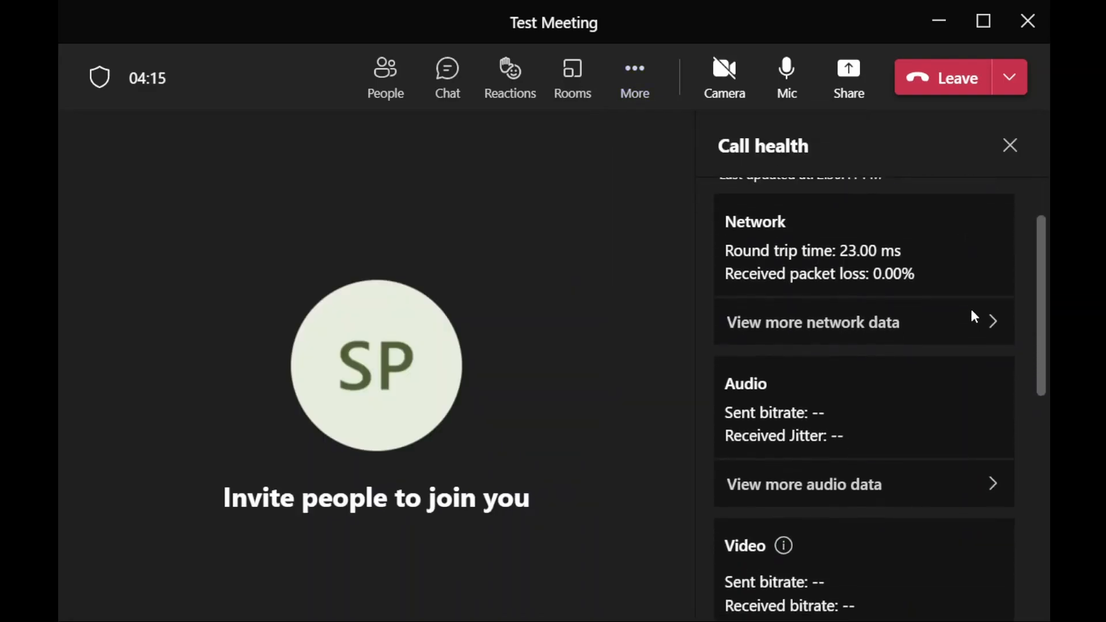
scroll(971, 311, "down", 7)
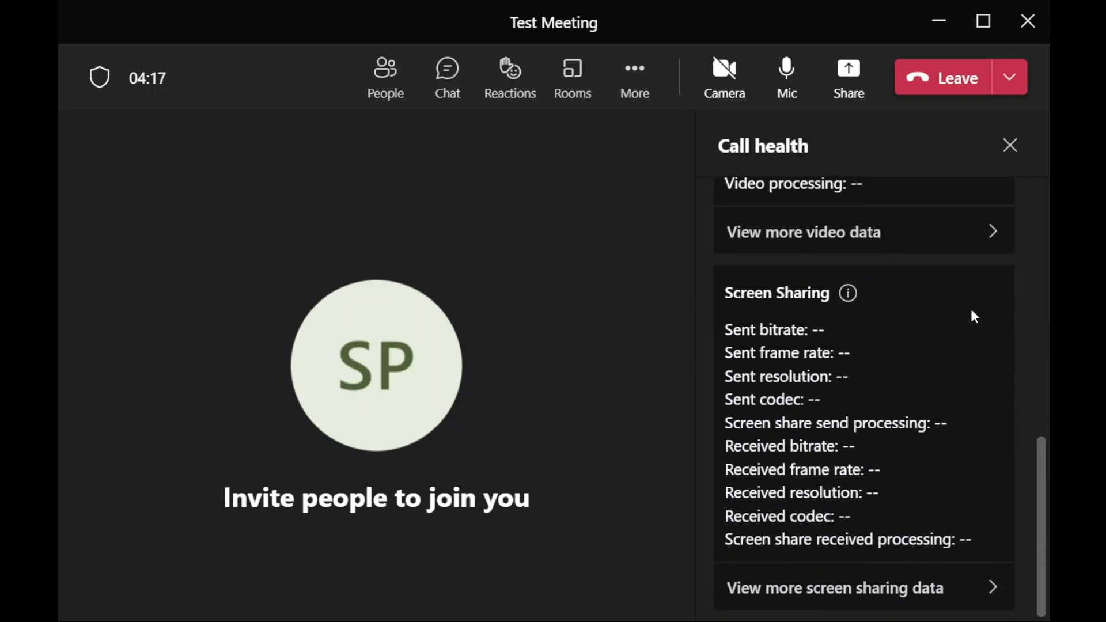
scroll(970, 309, "up", 8)
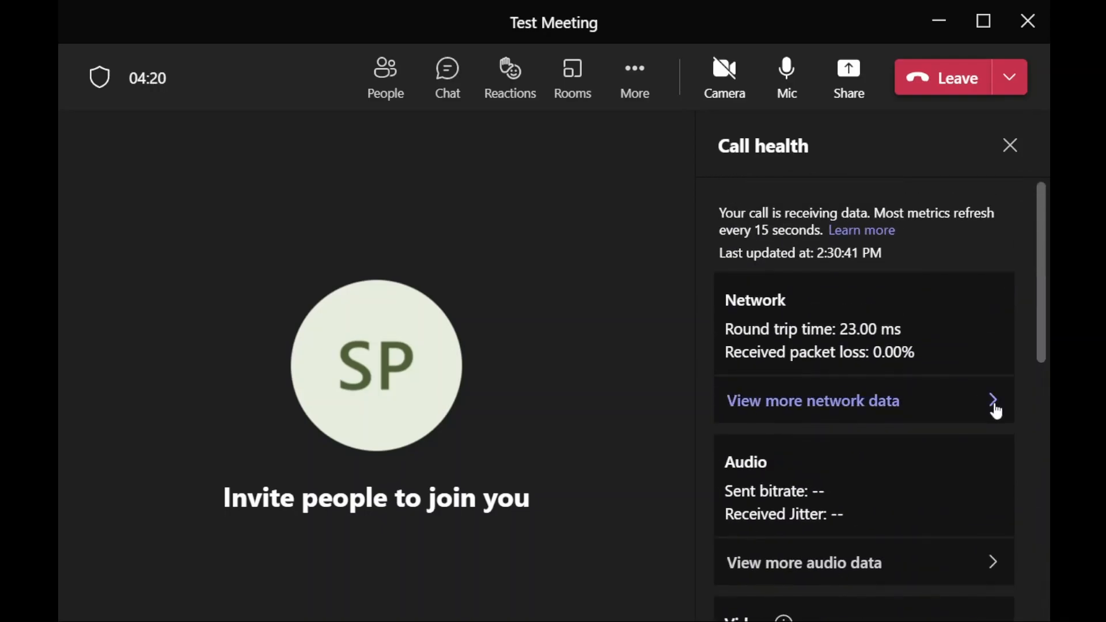
left_click(993, 404)
left_click(729, 145)
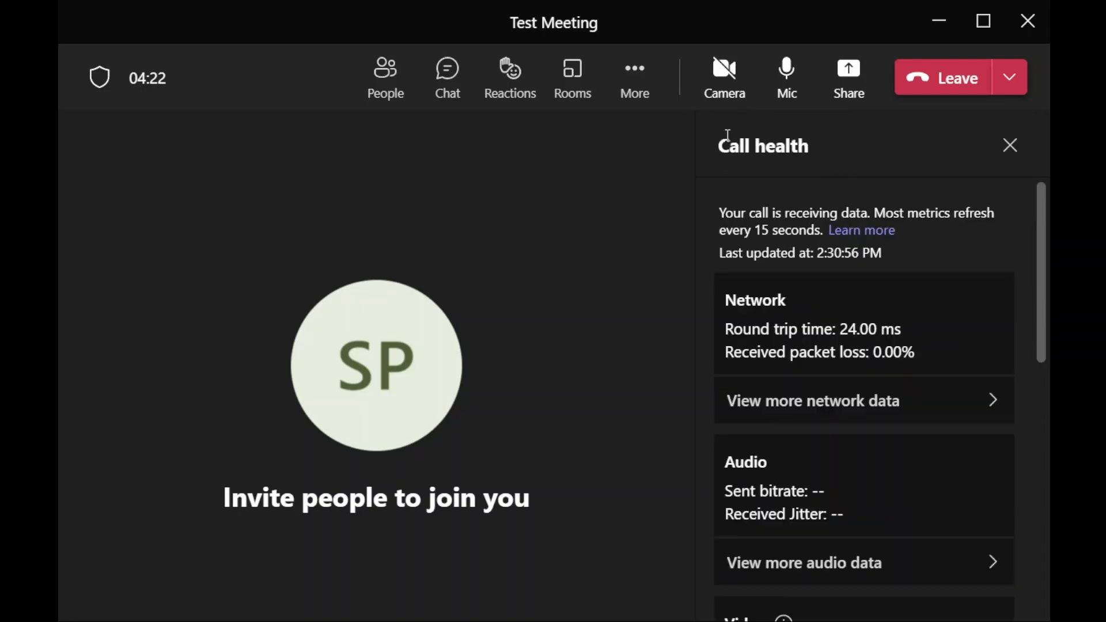
Examine the detailed video data and the screen sharing metrics in the call health report
scroll(887, 459, "down", 3)
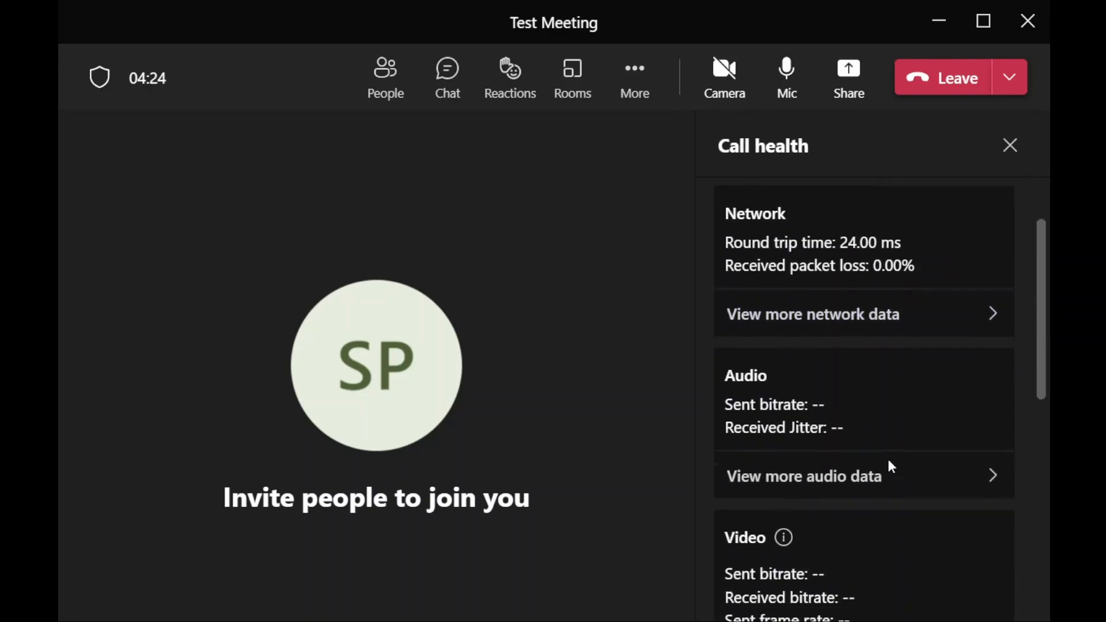
scroll(948, 459, "down", 6)
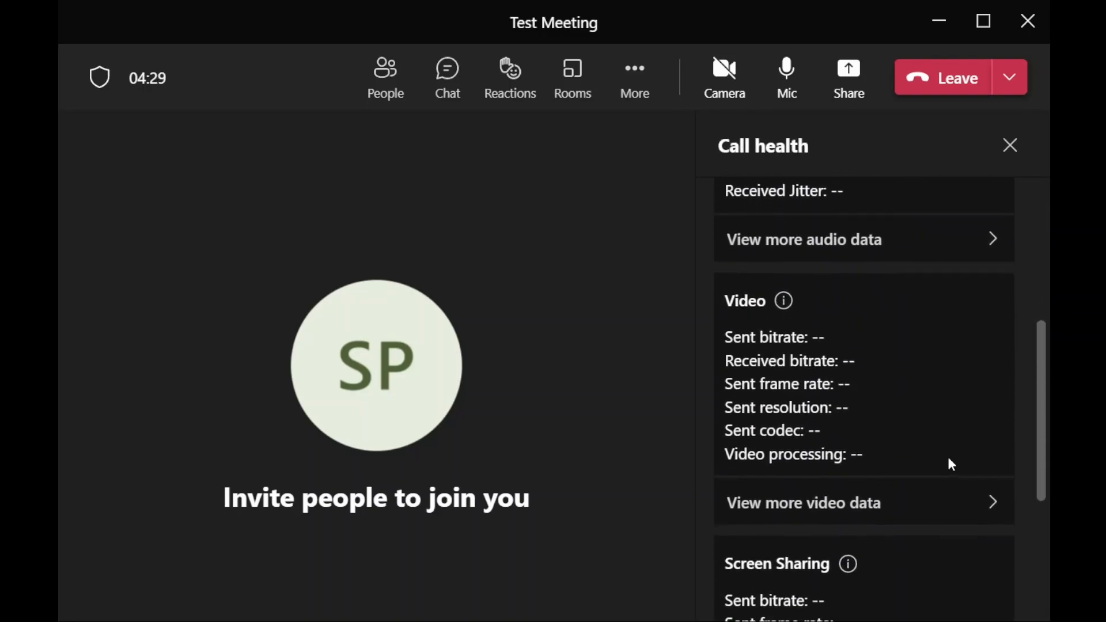
left_click(996, 392)
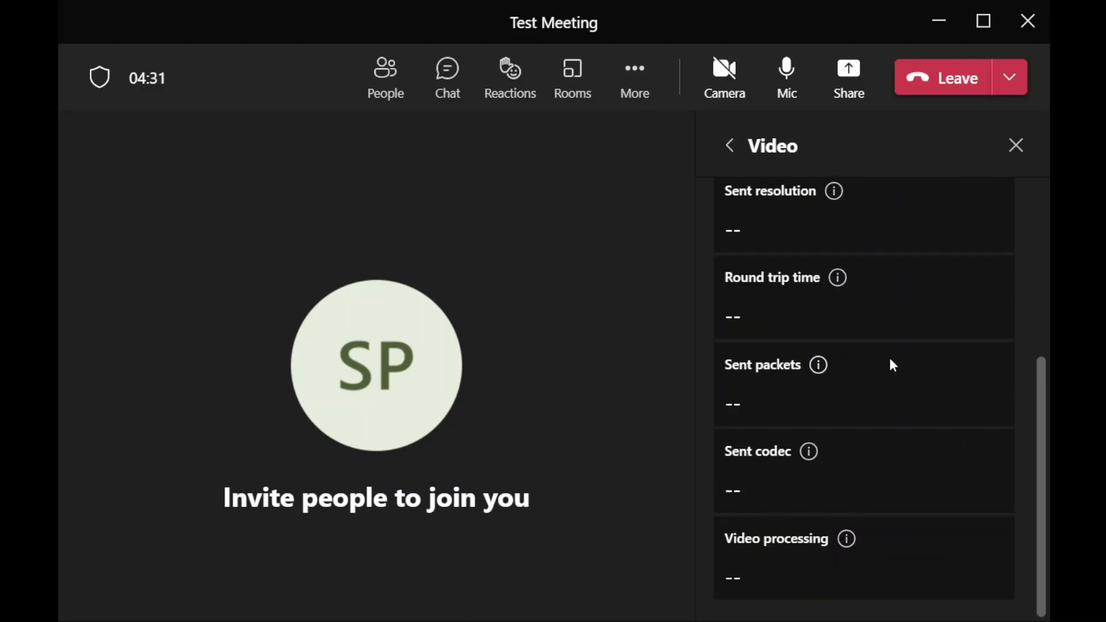
scroll(893, 366, "up", 5)
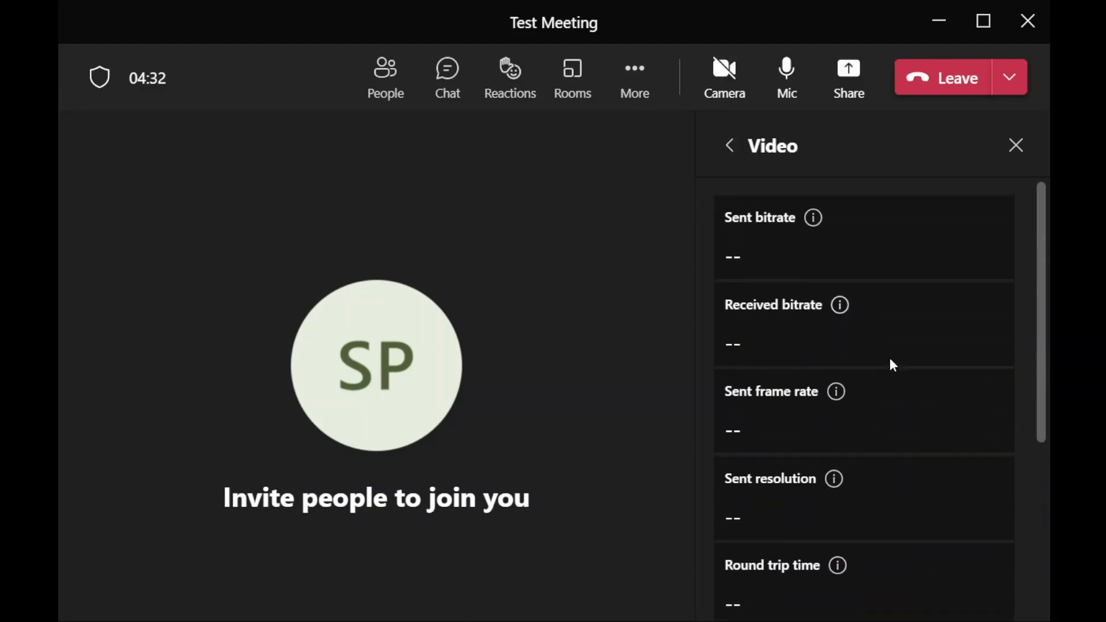
left_click(738, 148)
scroll(891, 348, "down", 3)
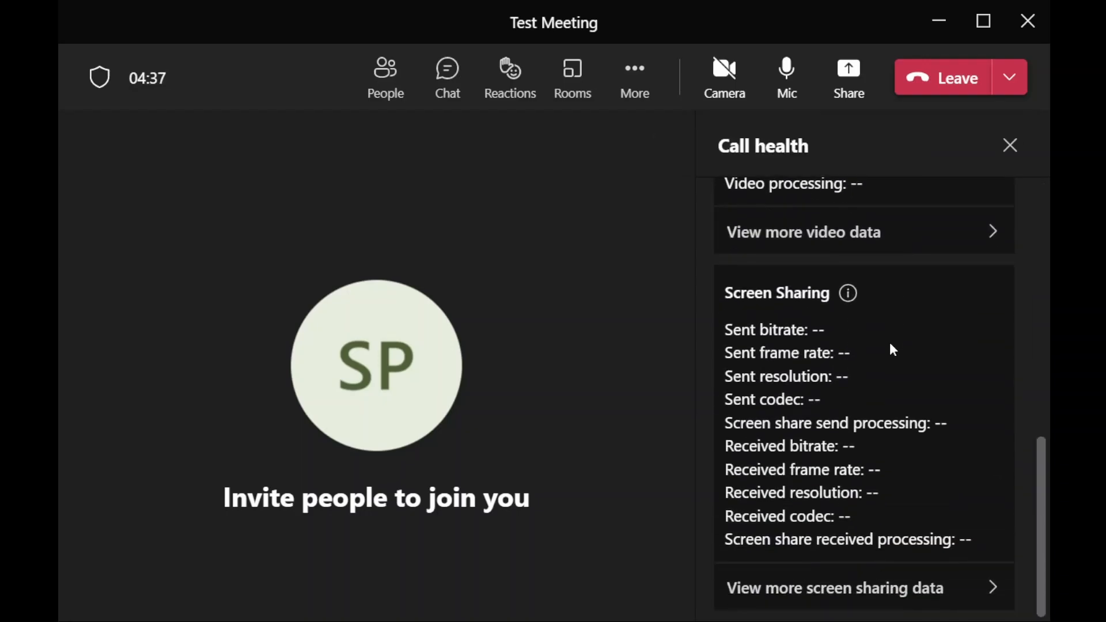
scroll(891, 348, "up", 10)
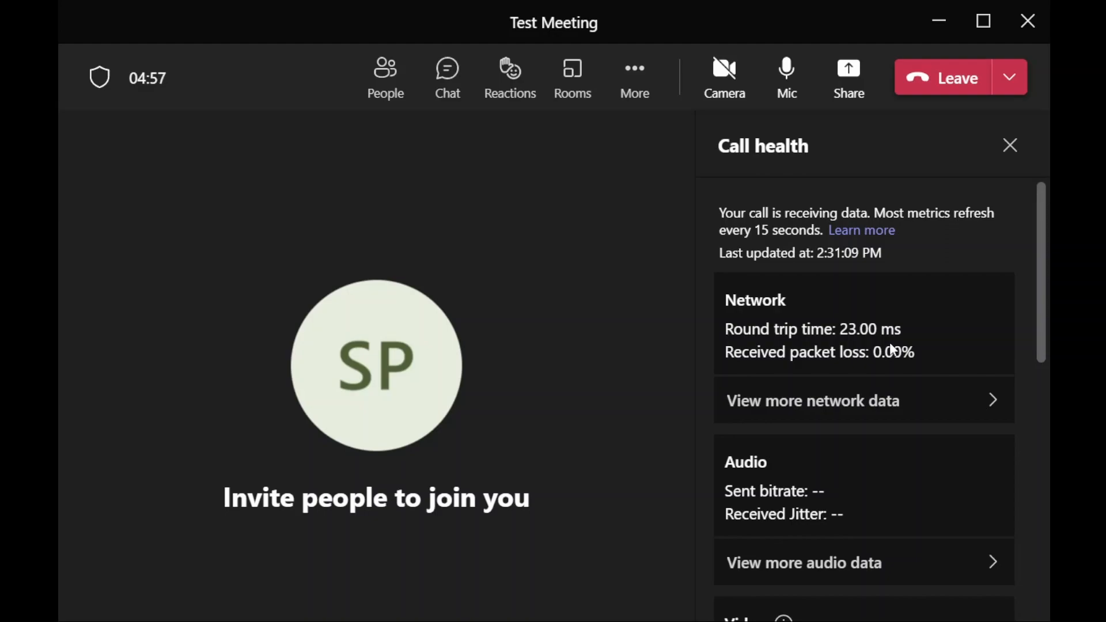
scroll(892, 349, "down", 10)
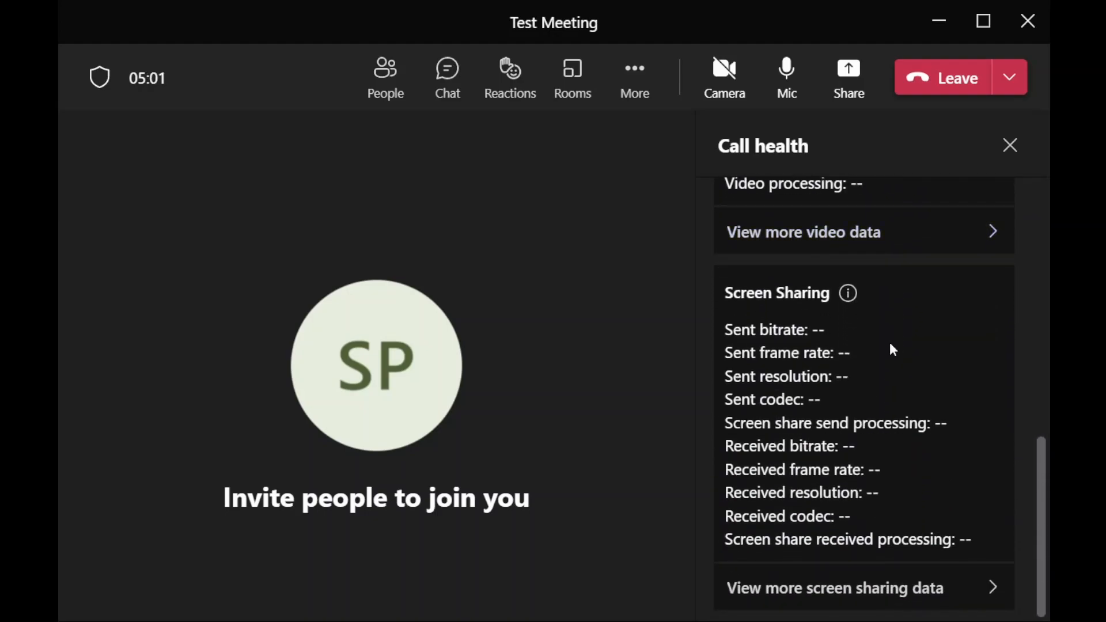
scroll(890, 346, "up", 10)
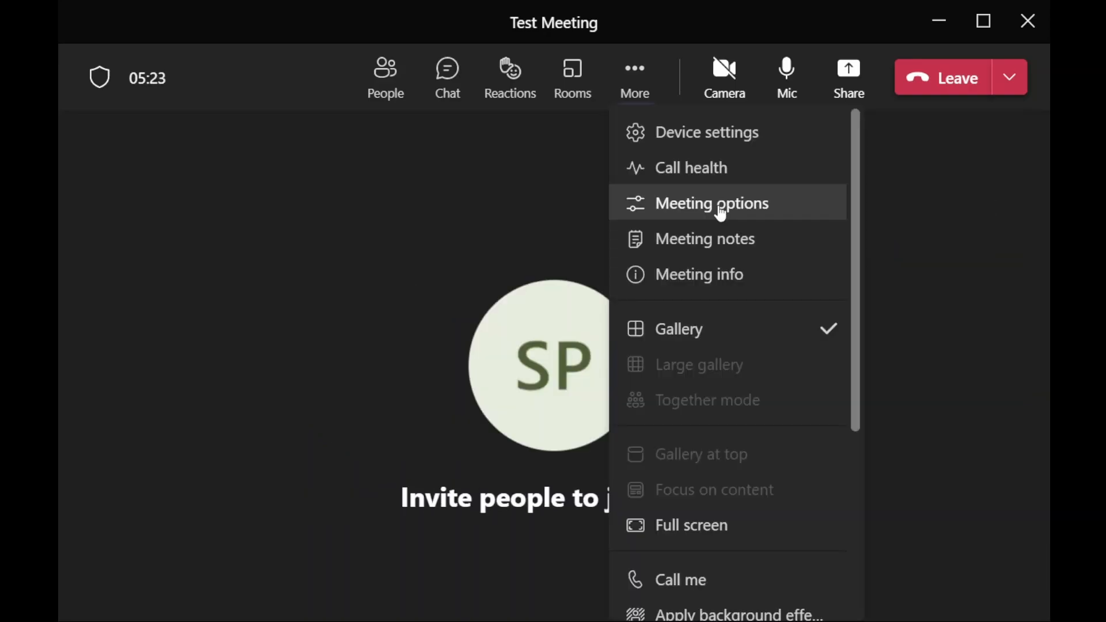
Review the meeting options for who can bypass the lobby and who can present
left_click(721, 205)
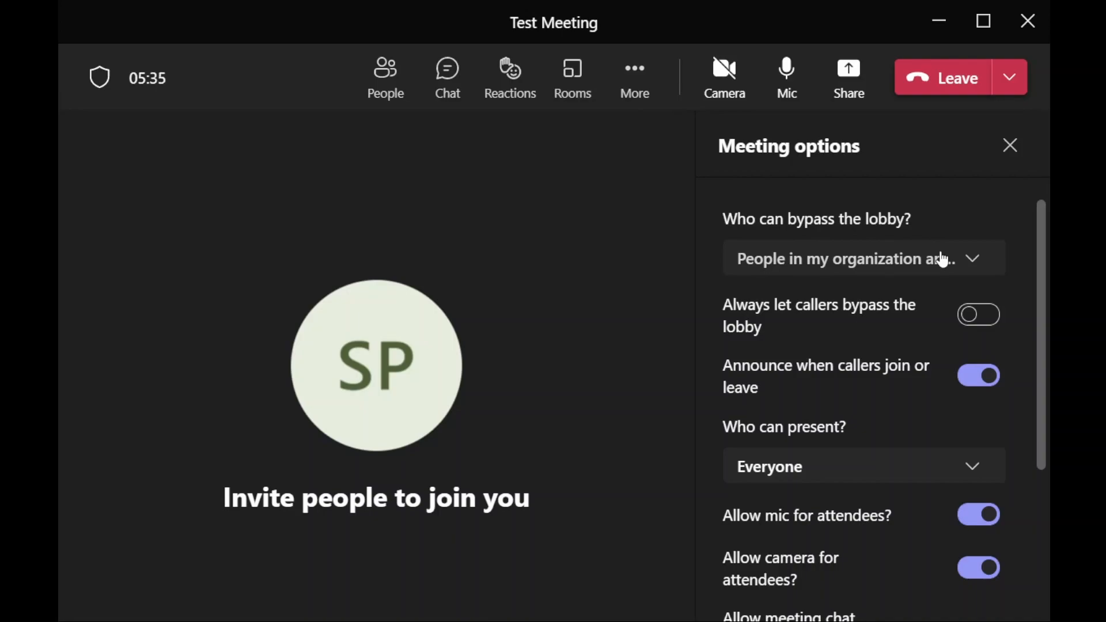
left_click(943, 260)
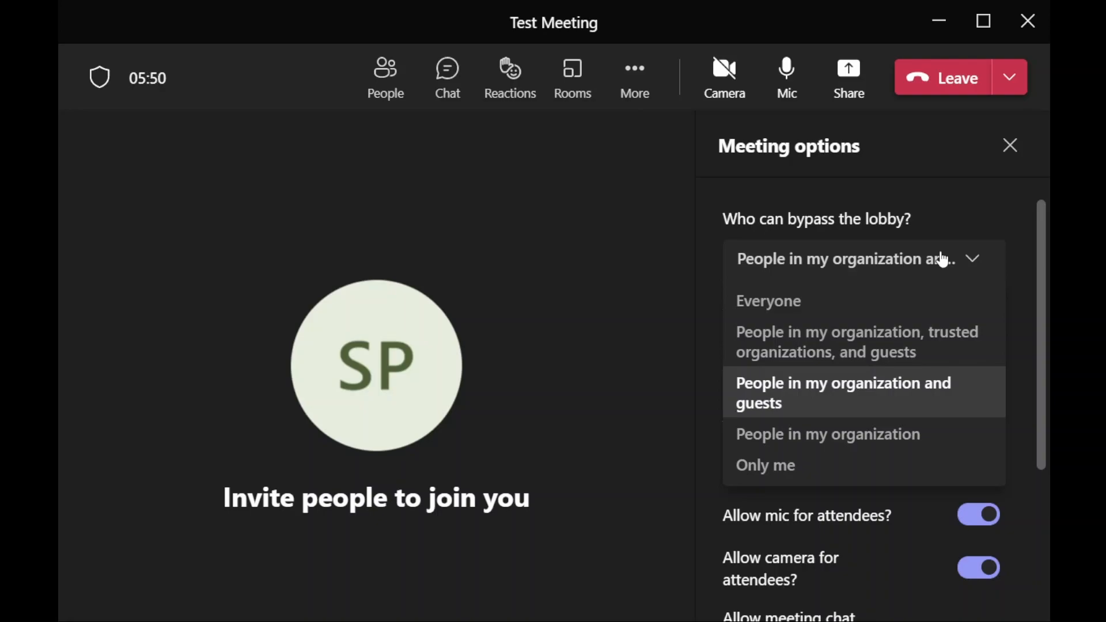
left_click(942, 259)
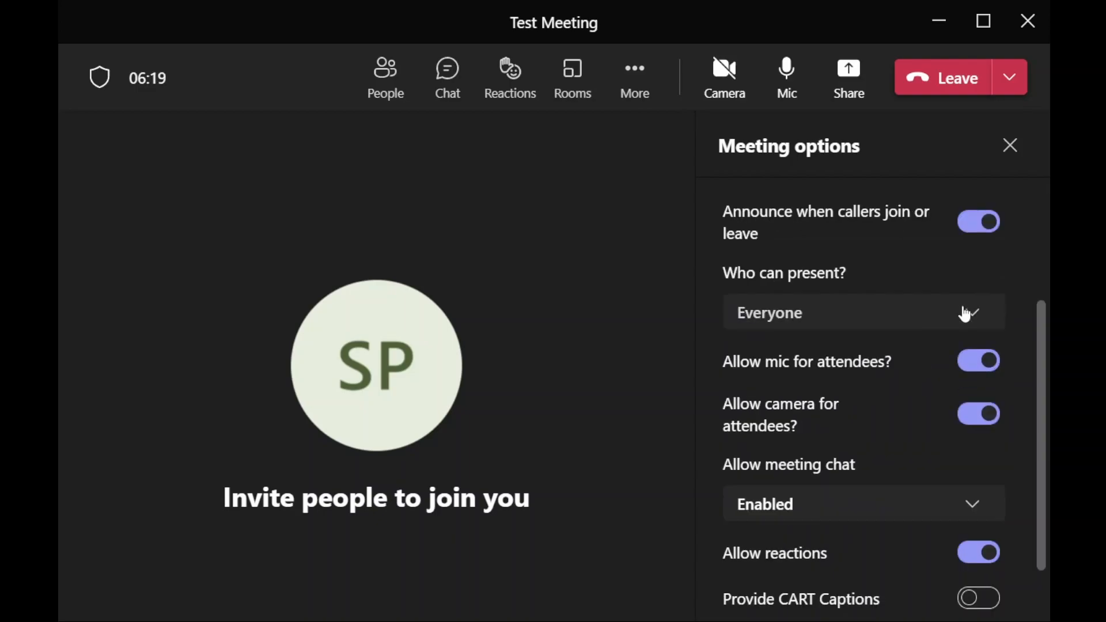
left_click(966, 314)
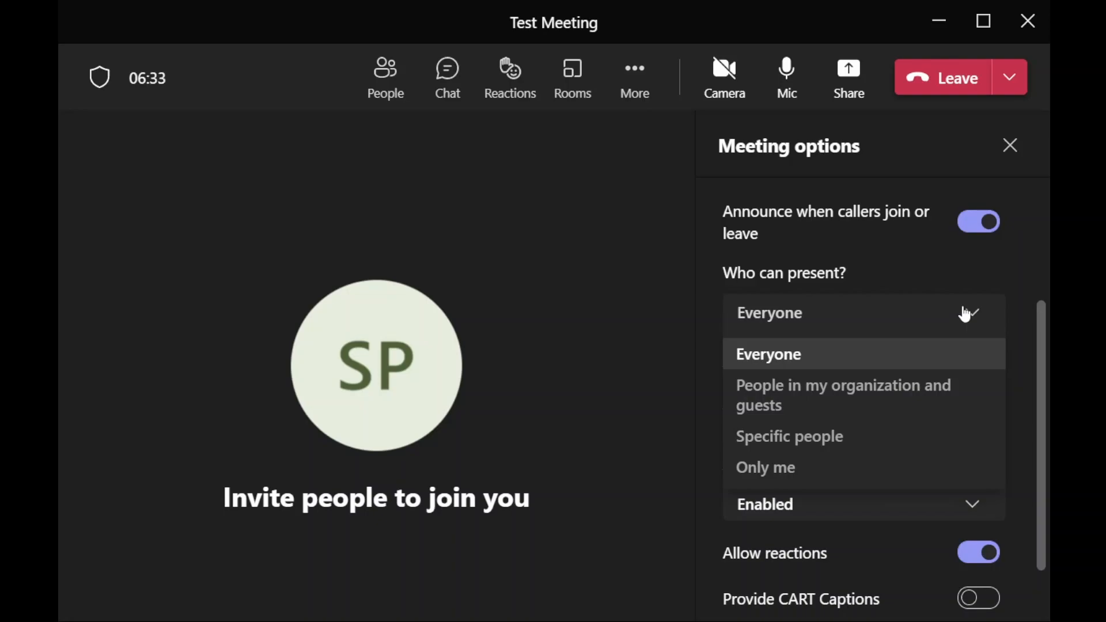
left_click(964, 314)
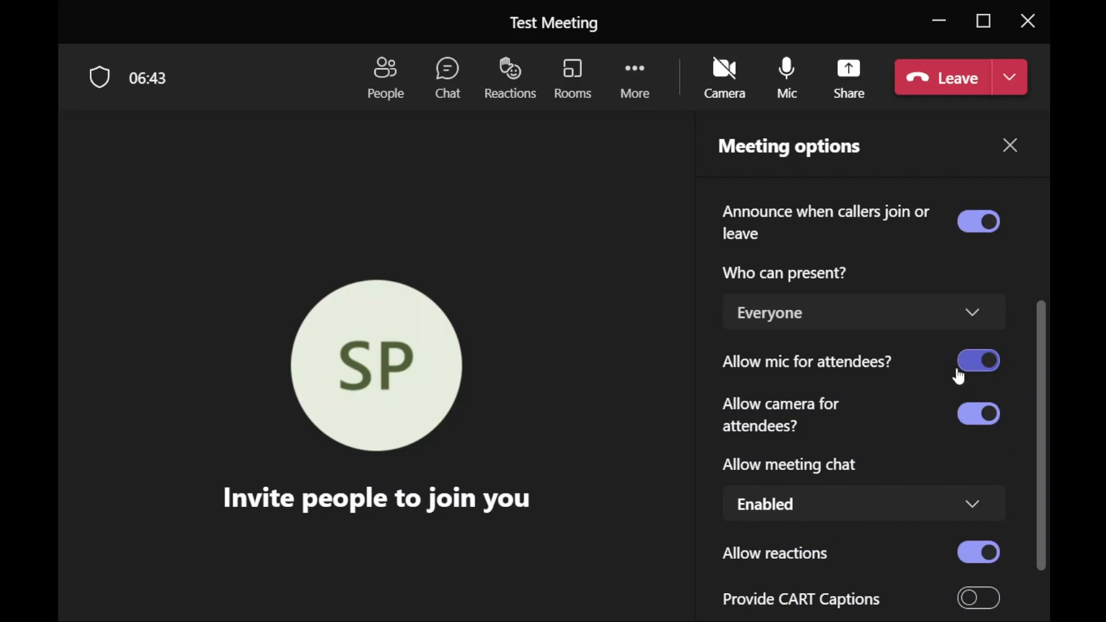
Review the meeting chat choices and switch the CART captions option on and back off without saving
scroll(968, 426, "down", 2)
left_click(972, 433)
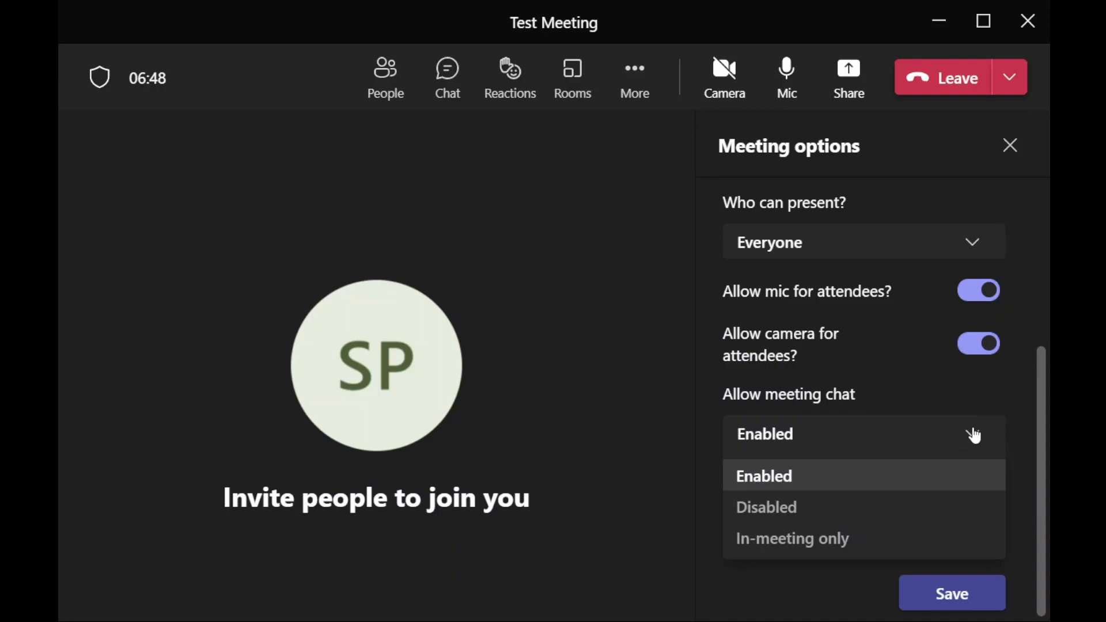
left_click(974, 435)
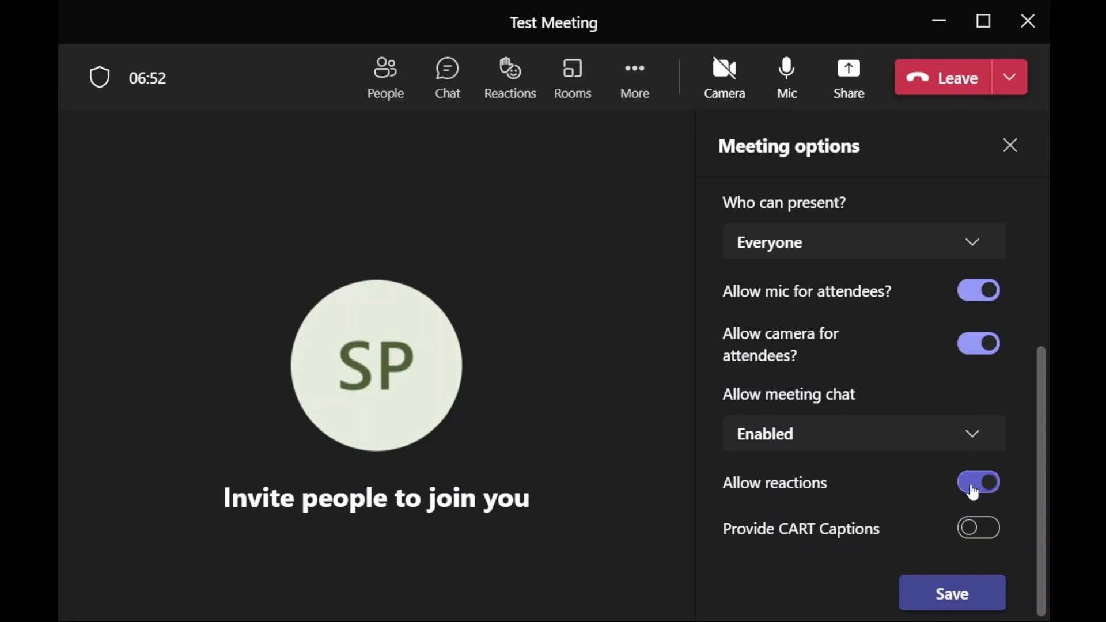
left_click(971, 534)
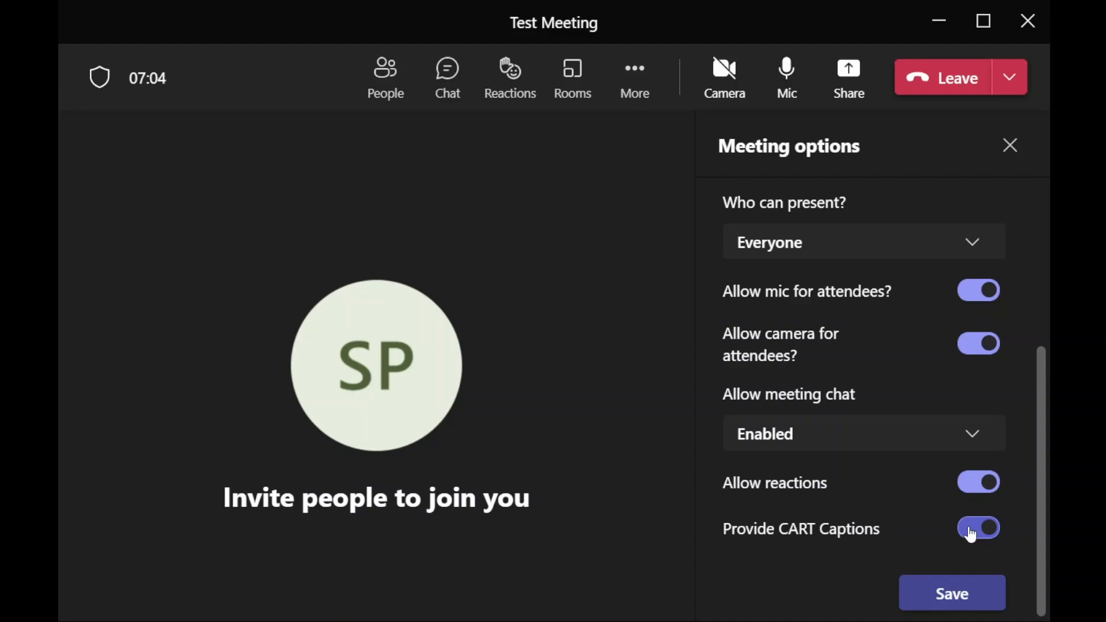
left_click(970, 535)
scroll(894, 412, "up", 5)
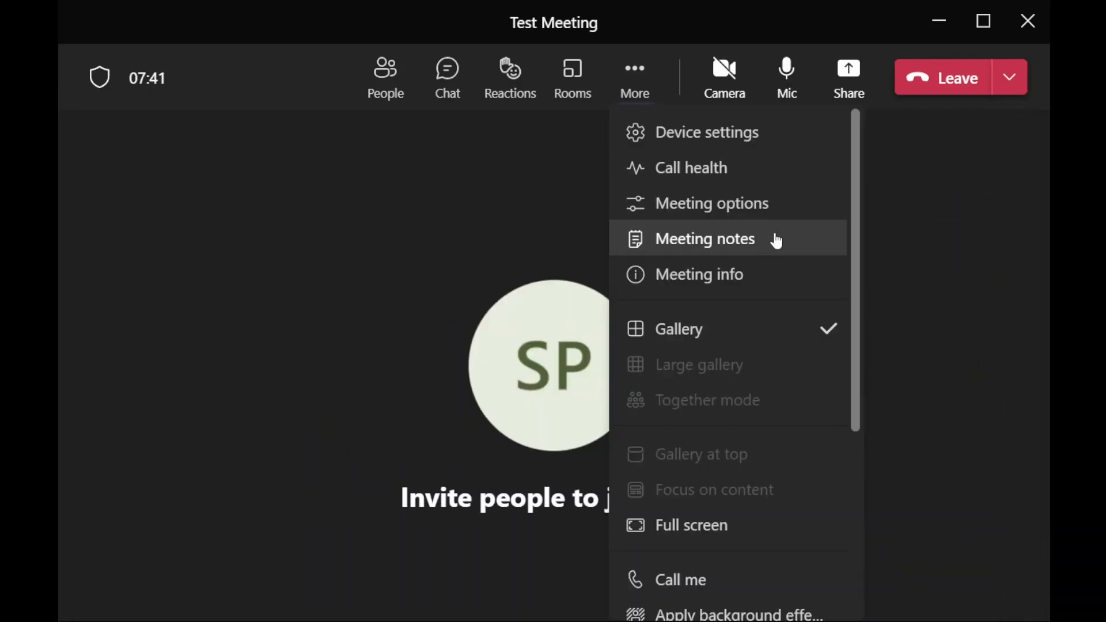
Start taking notes for the meeting and rename the Notes section heading to "Test meeting notes"
left_click(777, 241)
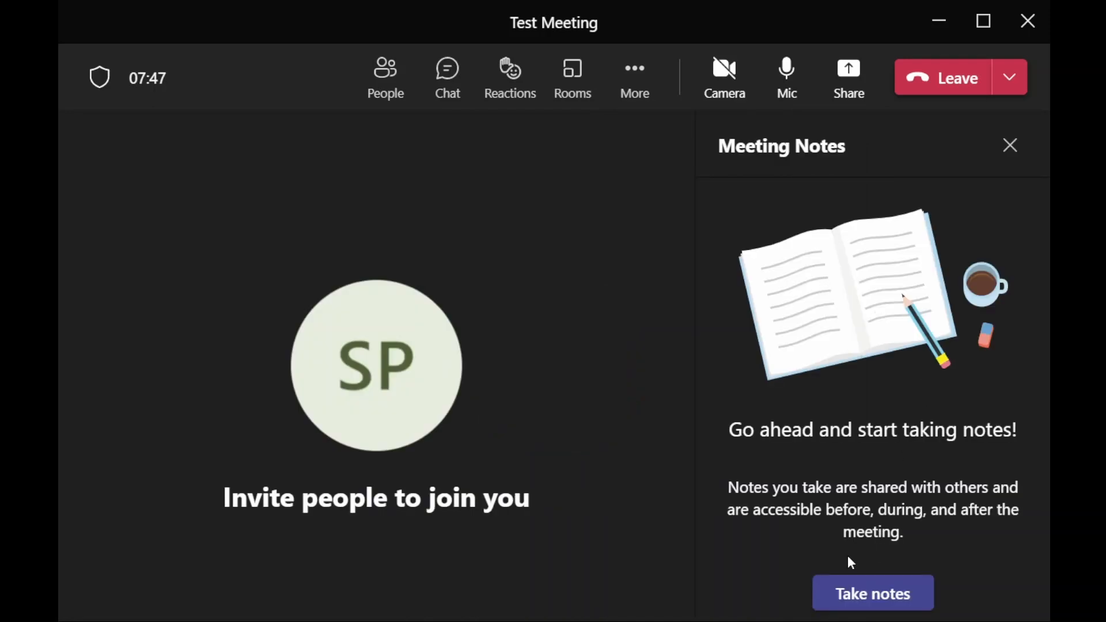
left_click(870, 596)
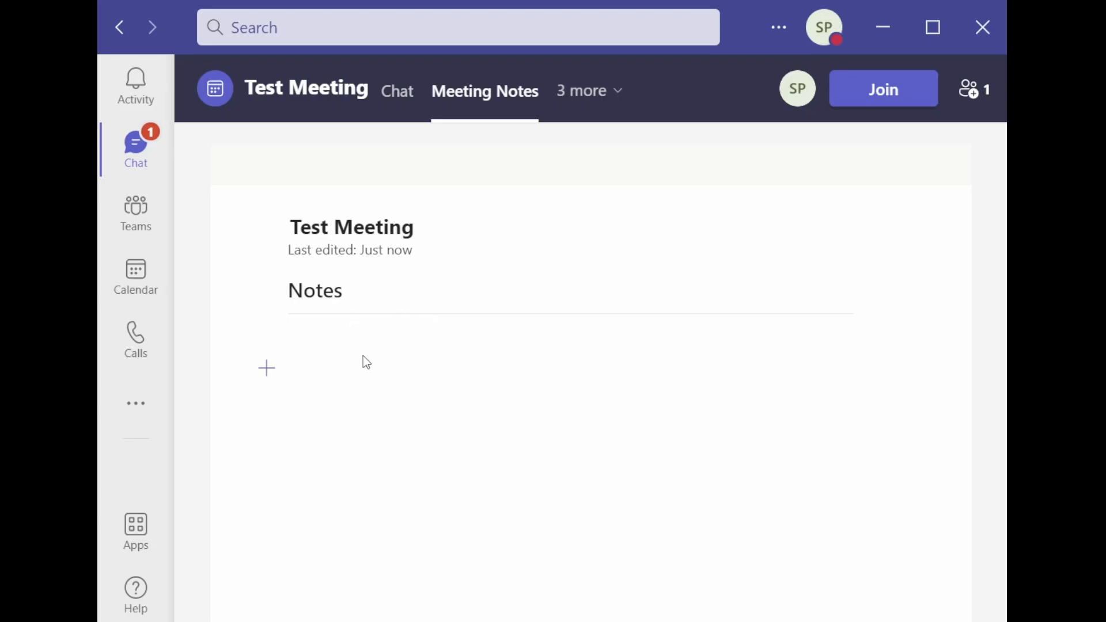
left_click(353, 293)
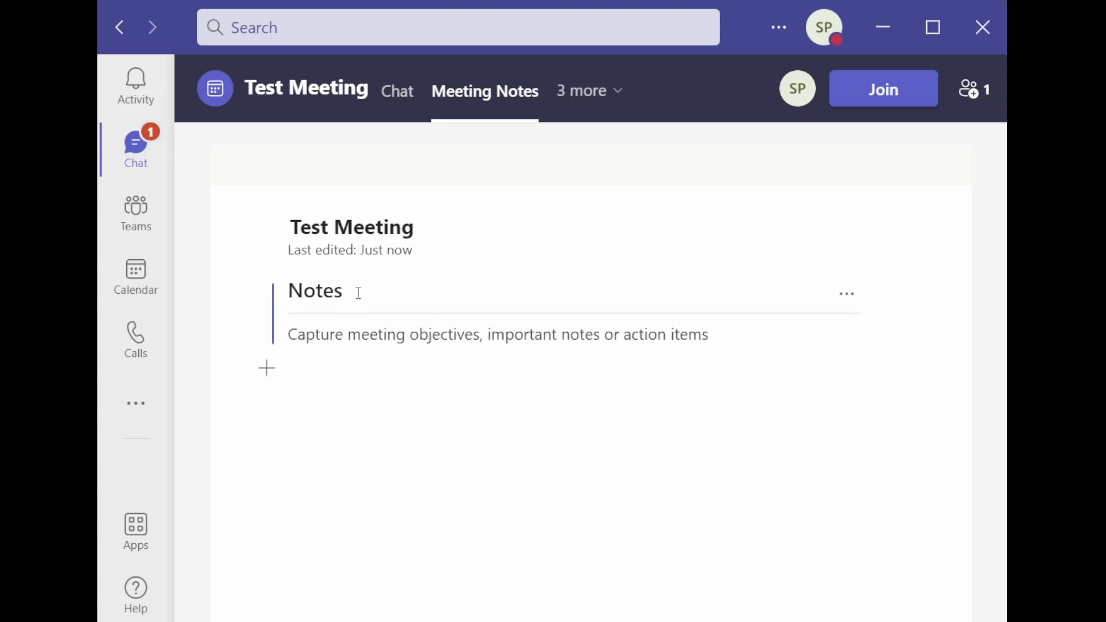
key("BackSpace")
key("BackSpace")
key("BackSpace")
key("BackSpace")
key("BackSpace")
type("Test meeting notes")
Enter "These are my notes!" as the section's text and check the actions available for the section
left_click(432, 331)
type("These are my notes!")
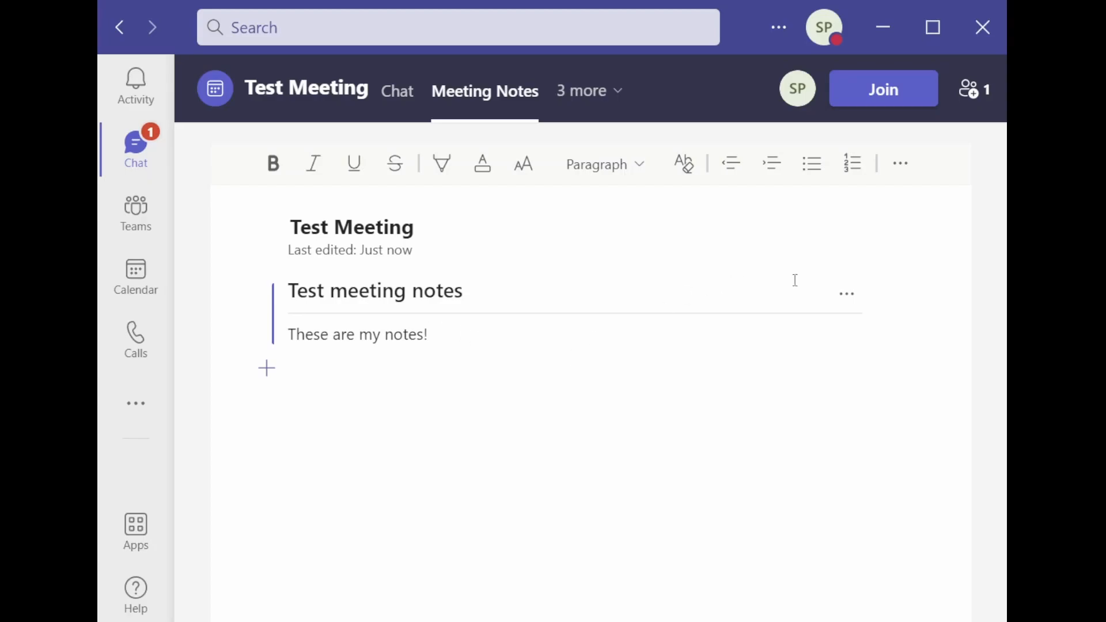
left_click(845, 299)
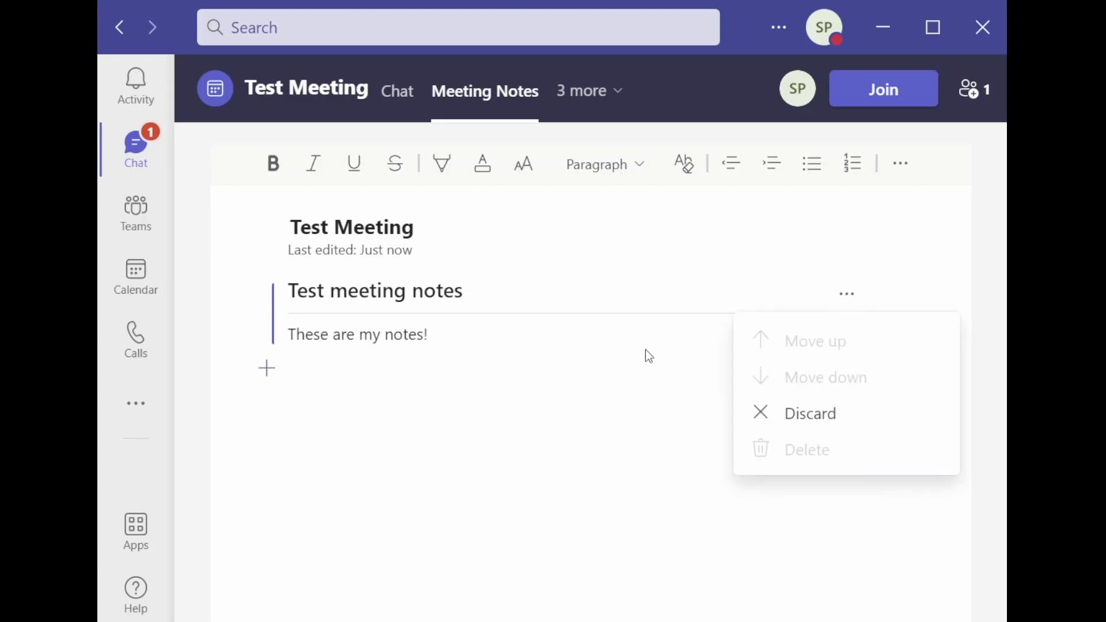
left_click(600, 326)
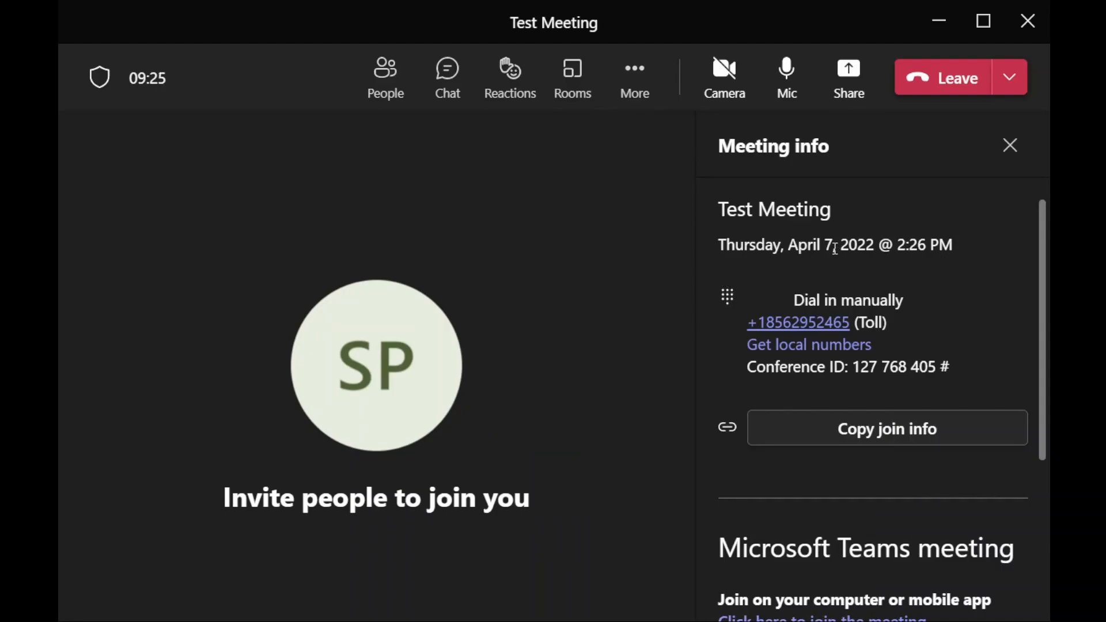
Review the meeting's dial-in and join information and the view layouts offered for the meeting
scroll(943, 240, "down", 3)
scroll(943, 240, "up", 3)
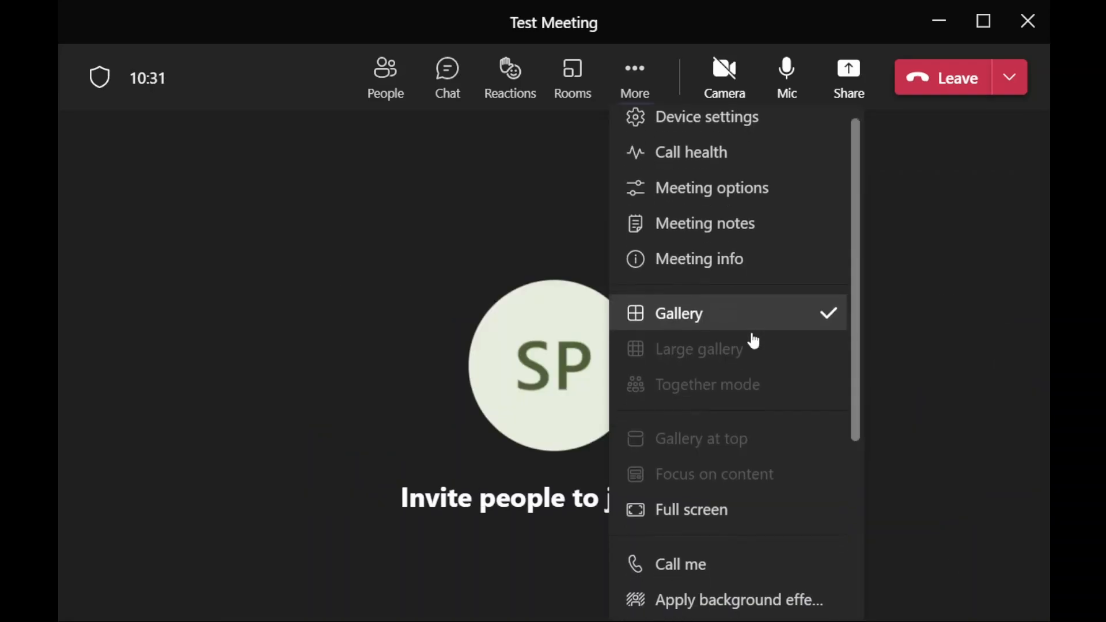
scroll(752, 336, "down", 1)
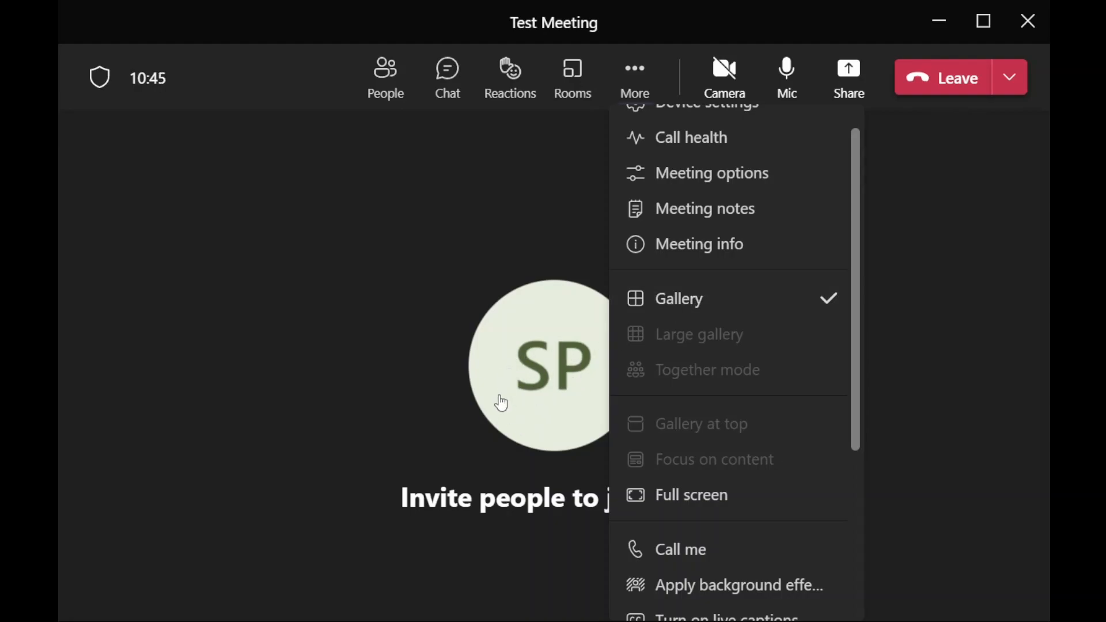
left_click(537, 375)
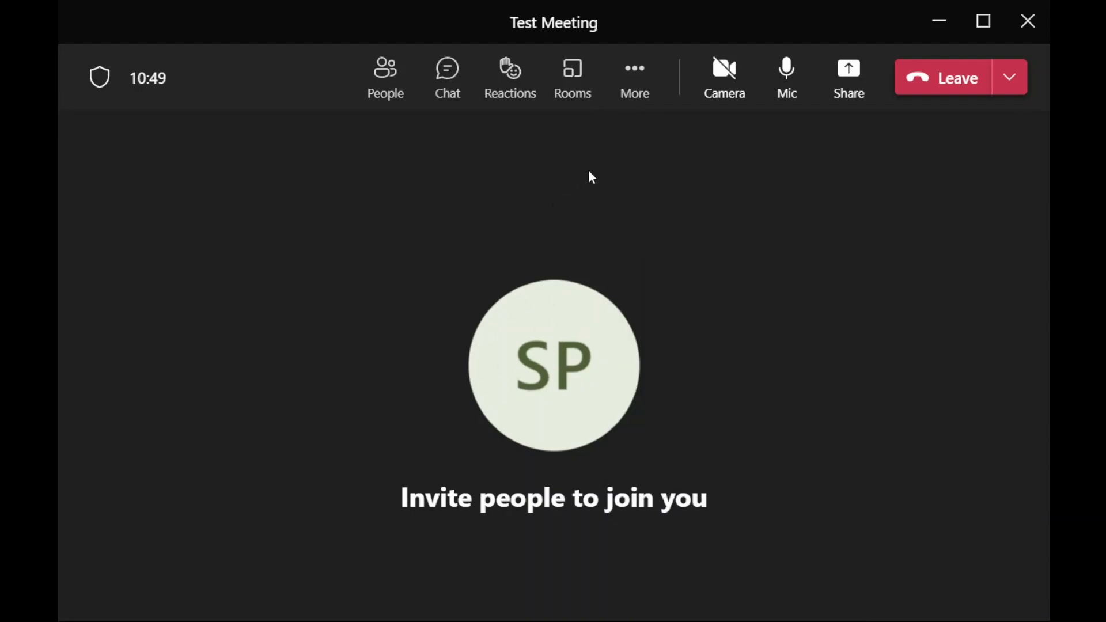
left_click(634, 84)
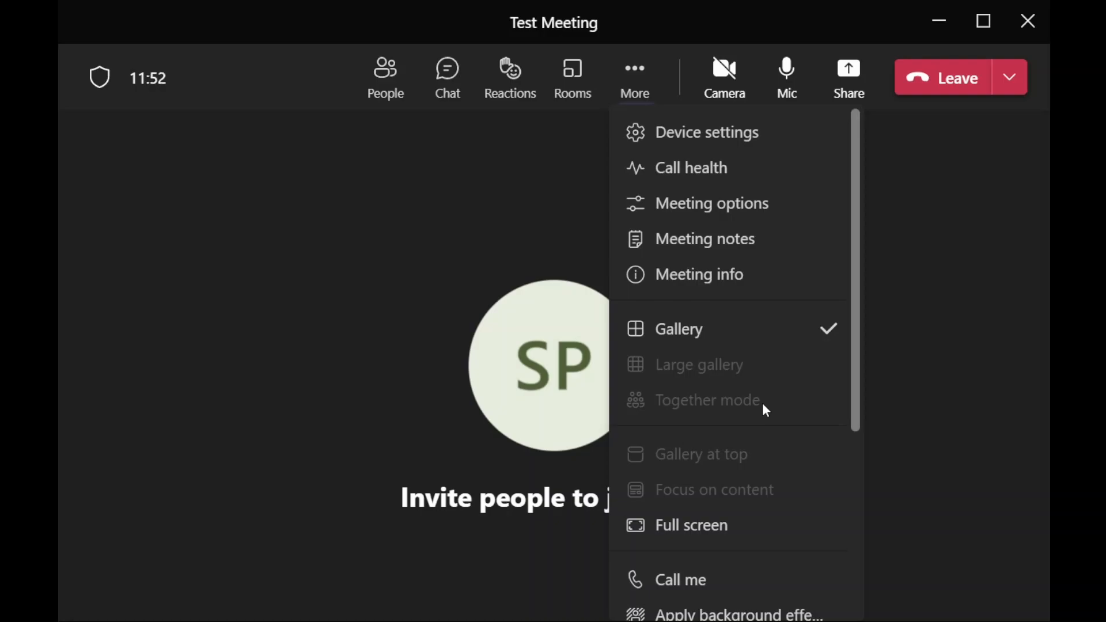
scroll(764, 405, "down", 3)
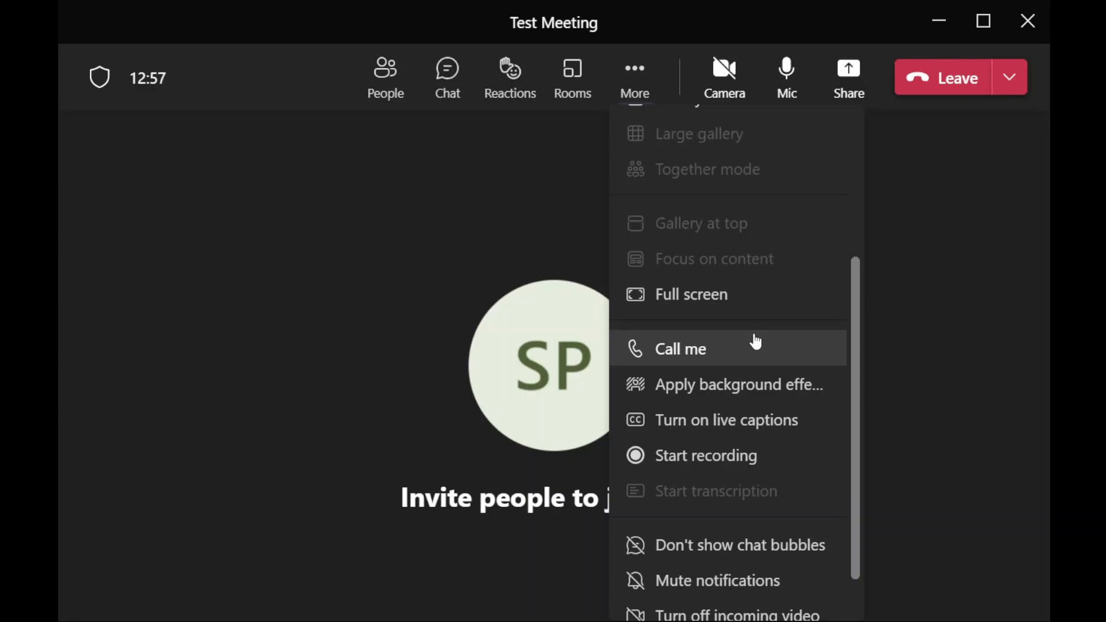
Browse the background effects available for the meeting video, from blur to the office, EDU and Minecraft images
left_click(734, 396)
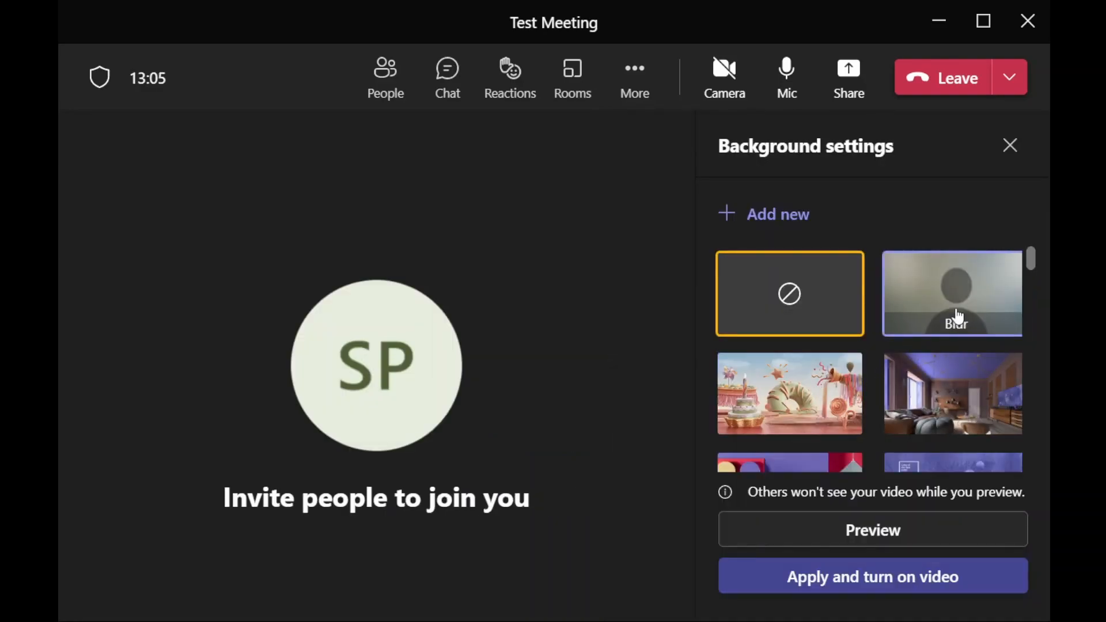
scroll(958, 316, "down", 3)
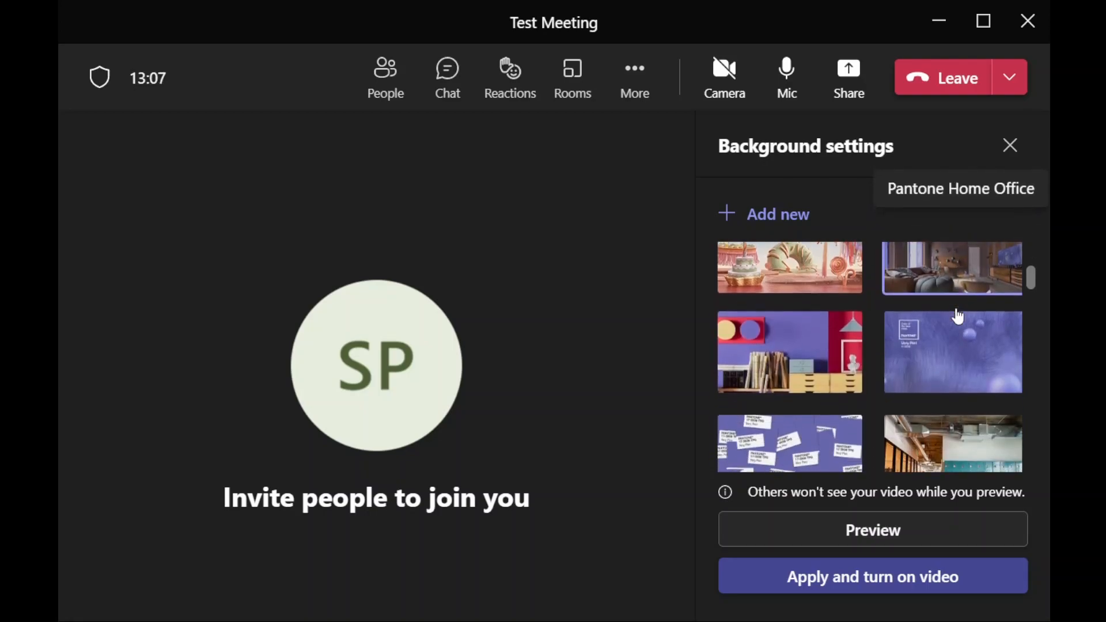
scroll(958, 316, "down", 3)
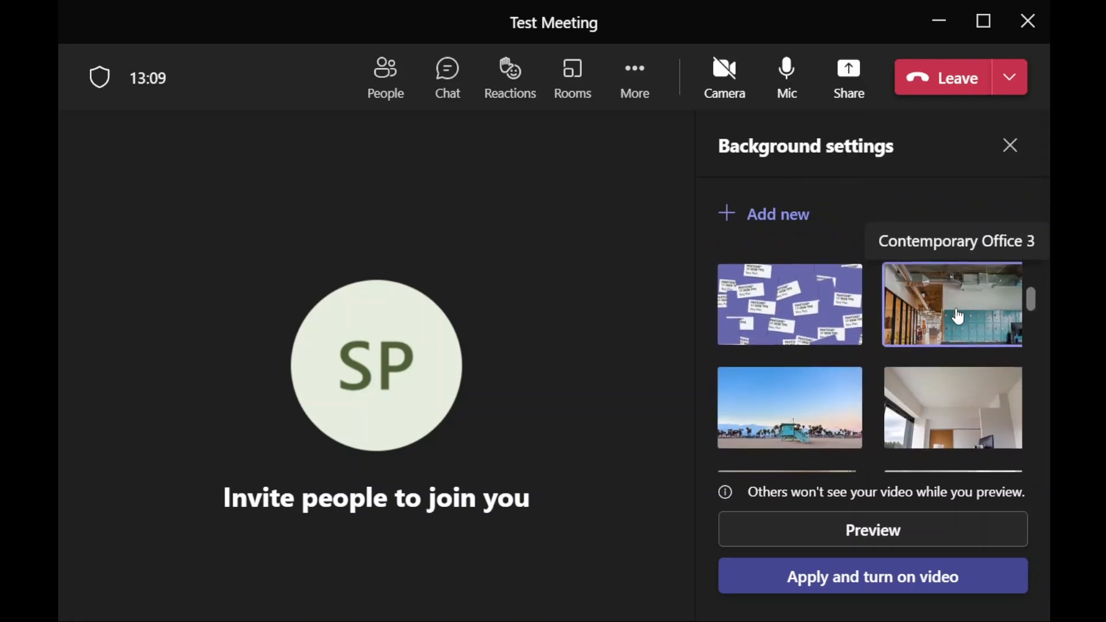
scroll(958, 316, "down", 2)
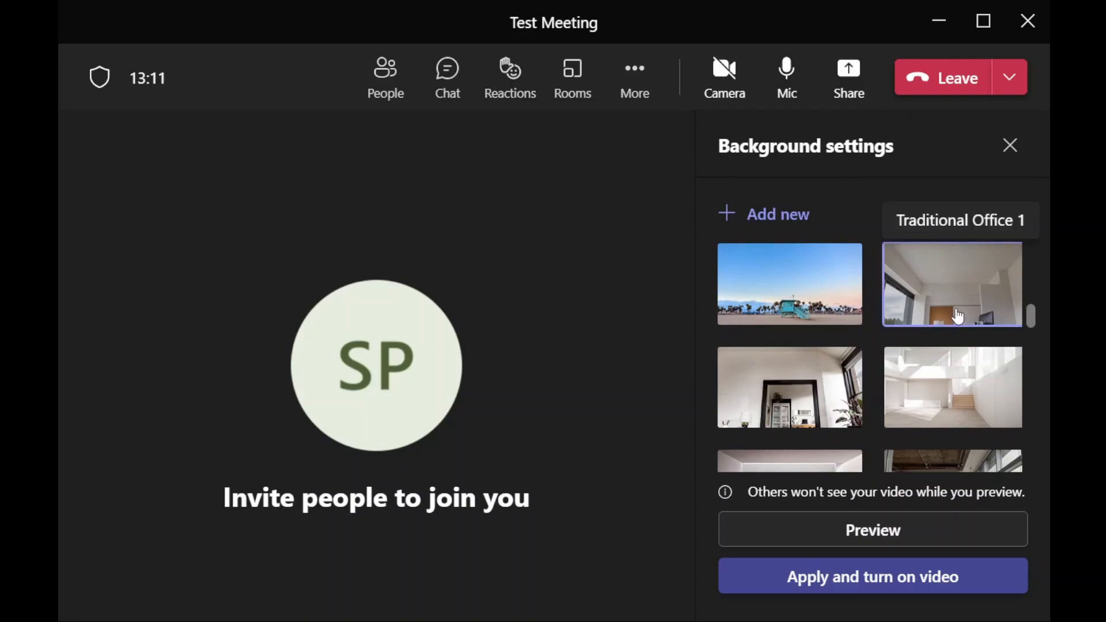
scroll(957, 316, "down", 3)
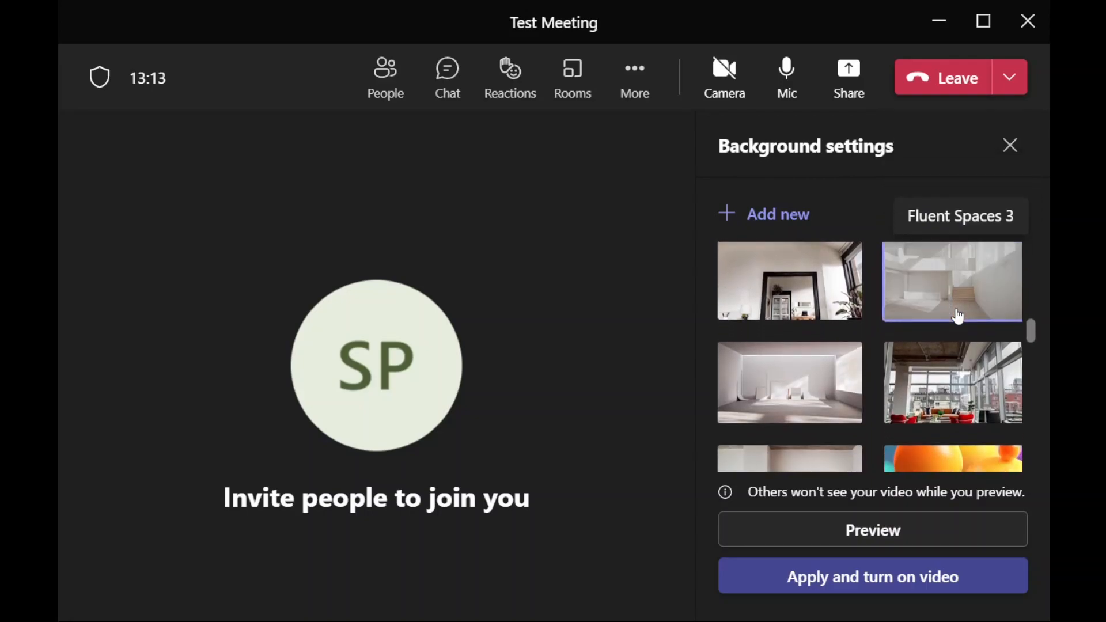
scroll(957, 316, "down", 3)
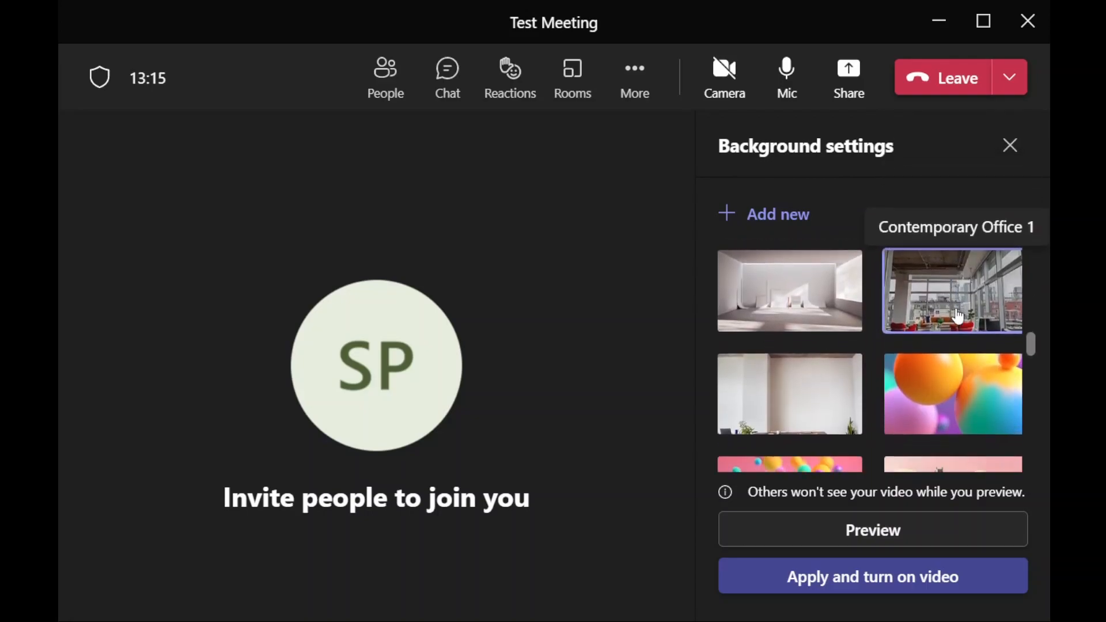
scroll(958, 316, "down", 3)
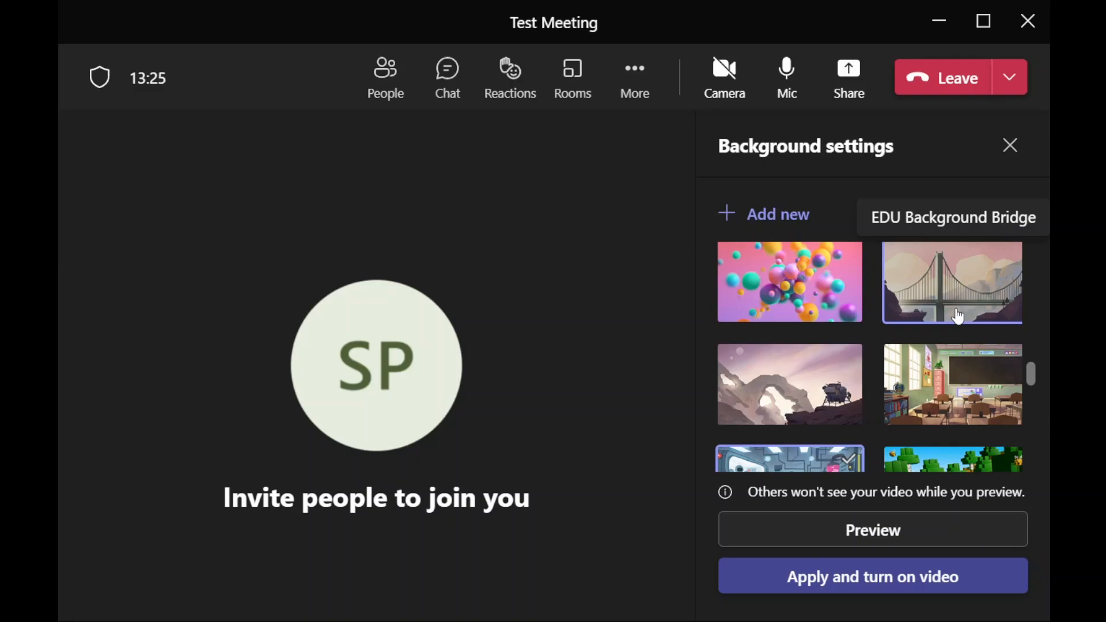
scroll(958, 315, "down", 3)
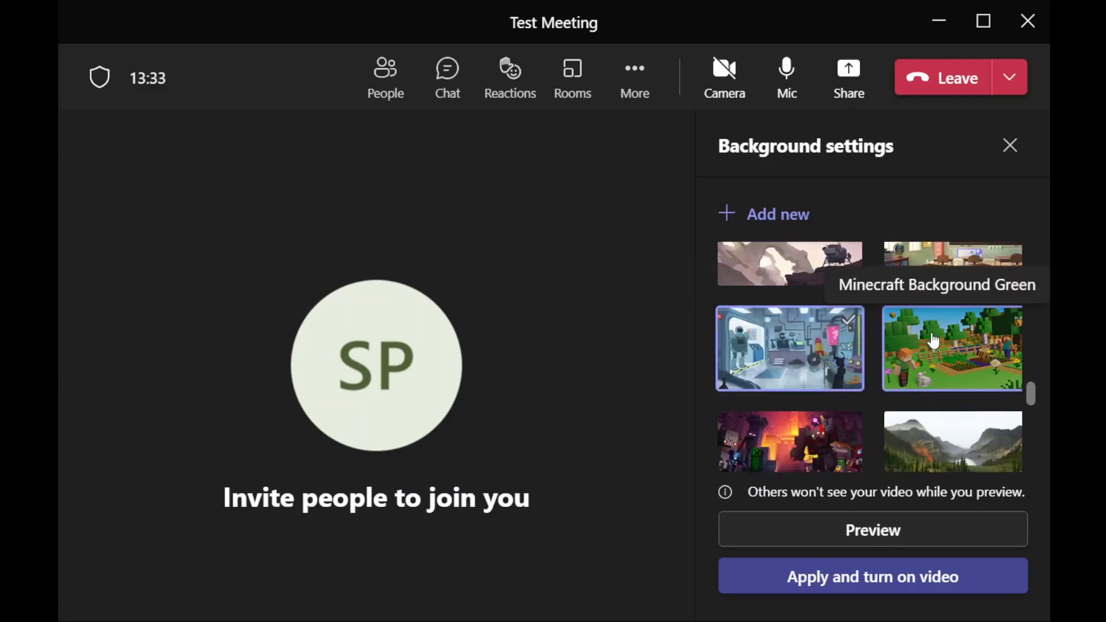
scroll(943, 345, "down", 1)
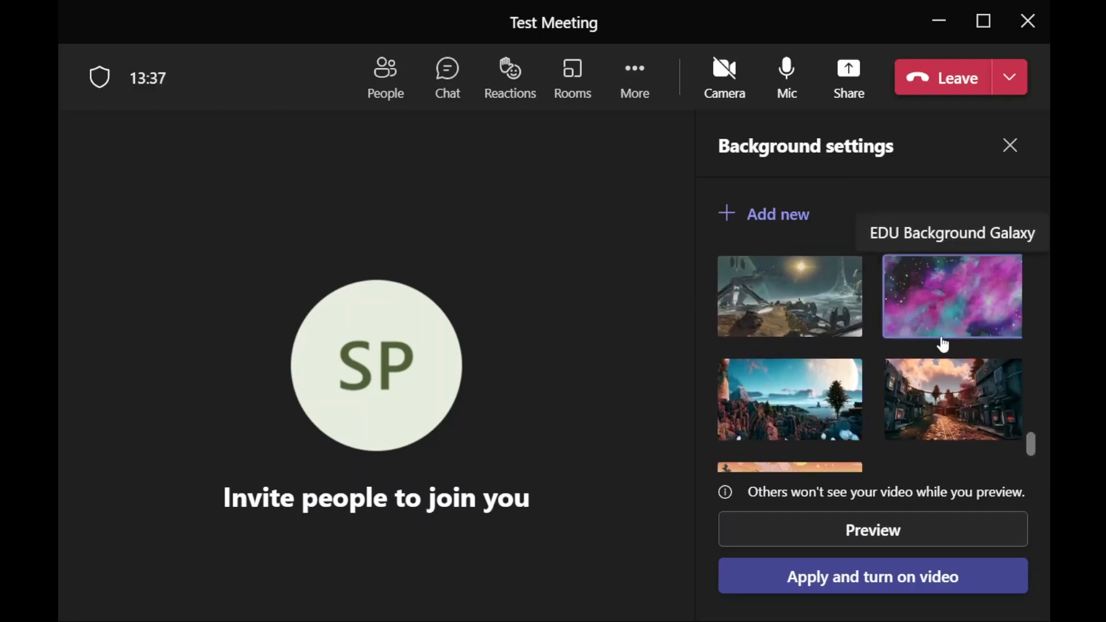
scroll(943, 344, "down", 3)
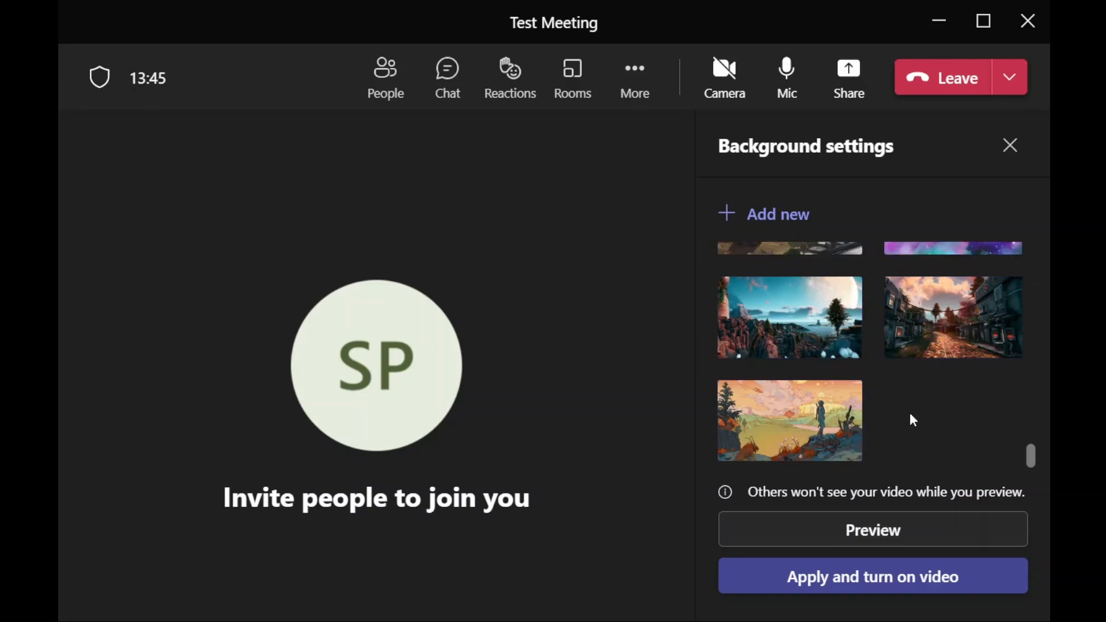
scroll(910, 412, "up", 3)
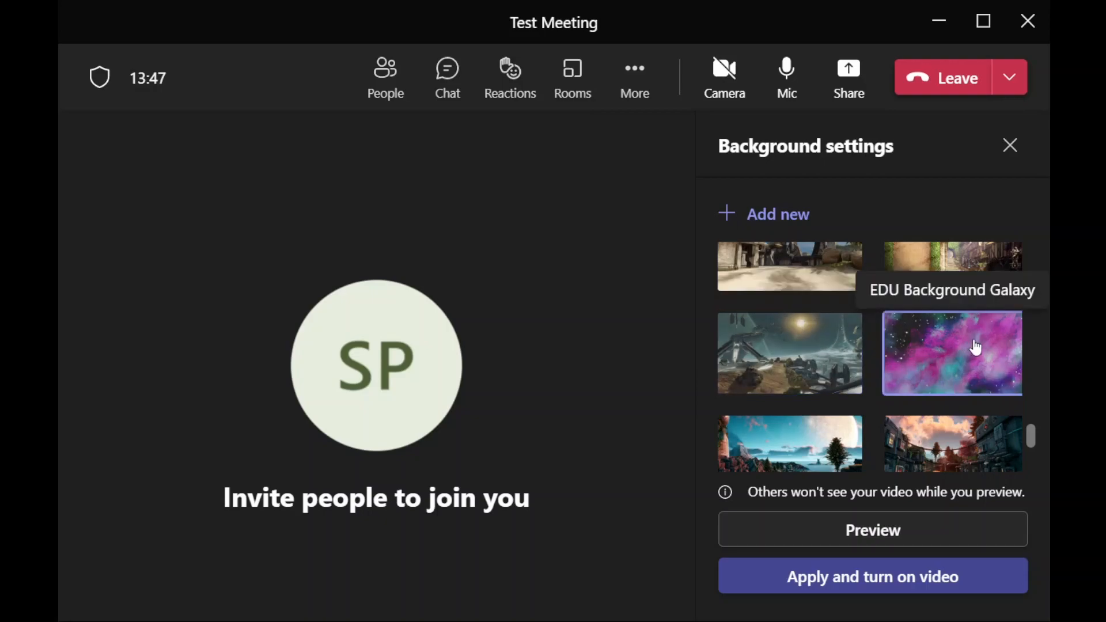
scroll(924, 365, "down", 2)
scroll(924, 366, "up", 3)
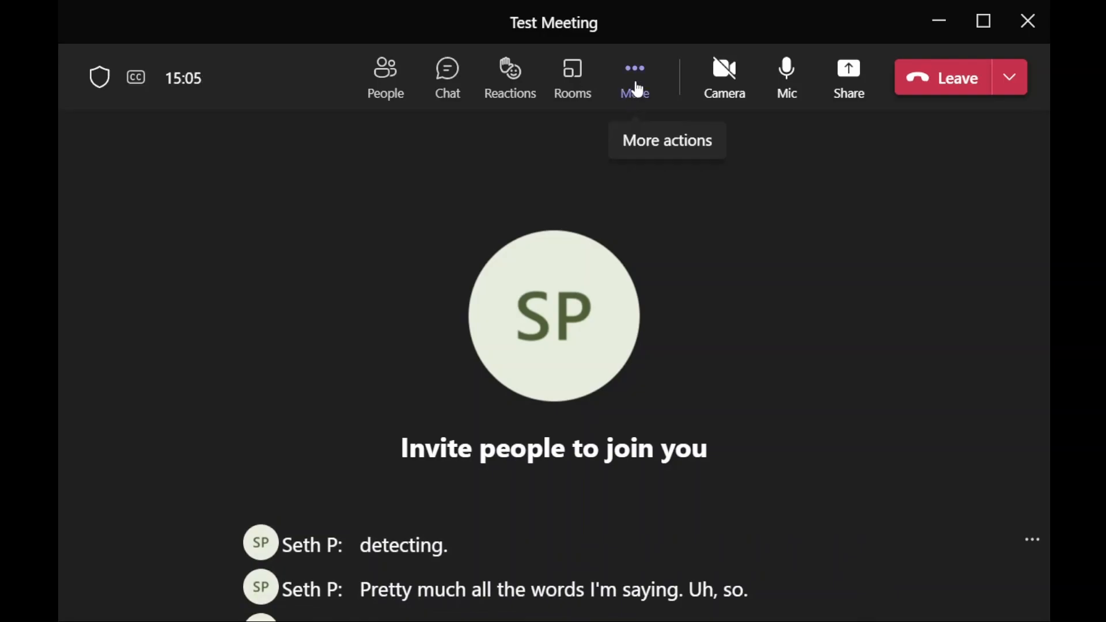
Turn off live captions and review the remaining meeting actions, including chat bubbles, notifications, incoming video and the camera control
left_click(635, 80)
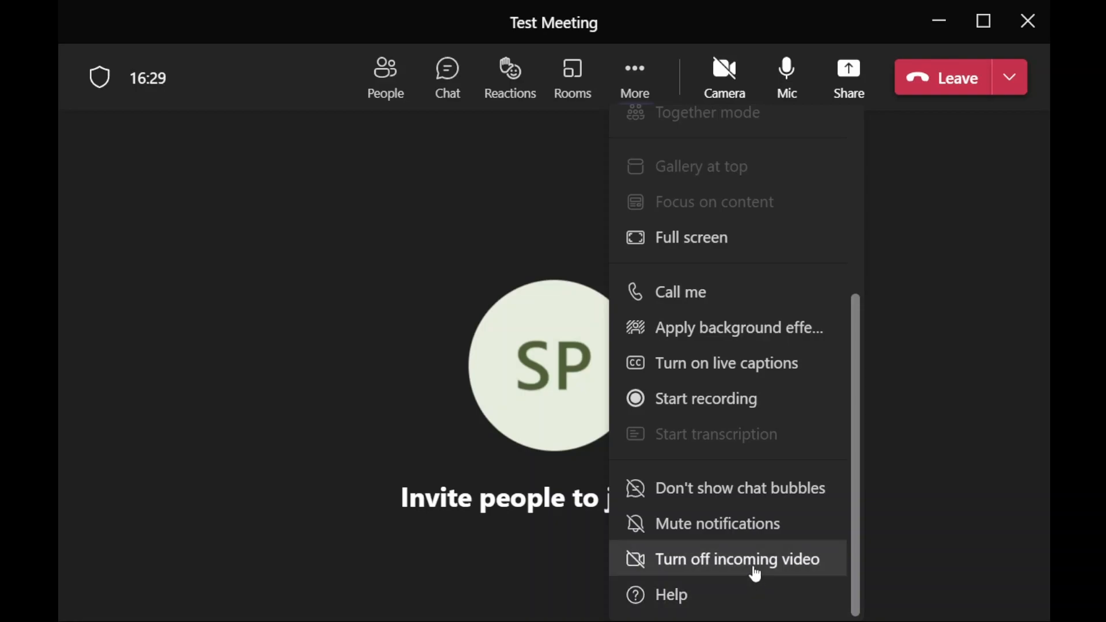
left_click(641, 73)
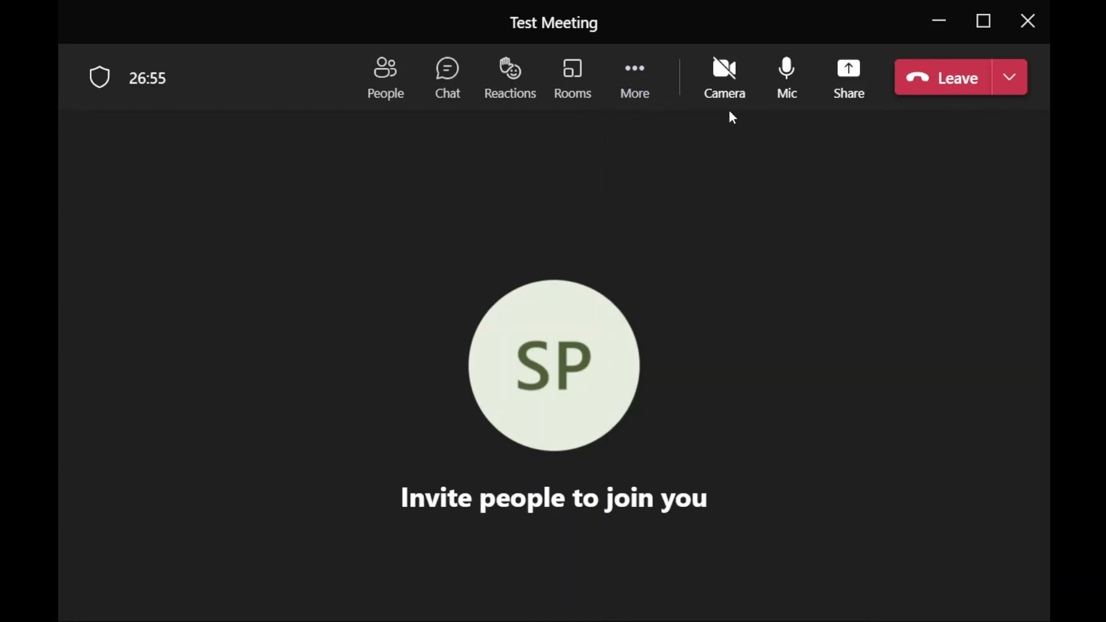
left_click(724, 75)
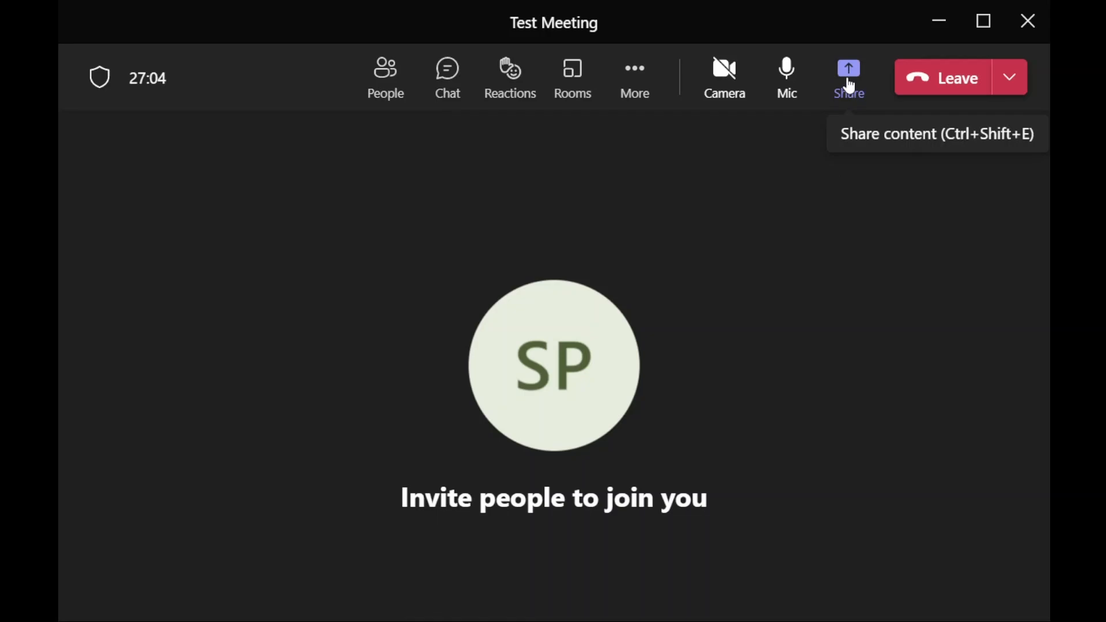
Review the content sharing options and share a Microsoft Whiteboard in the meeting
left_click(849, 75)
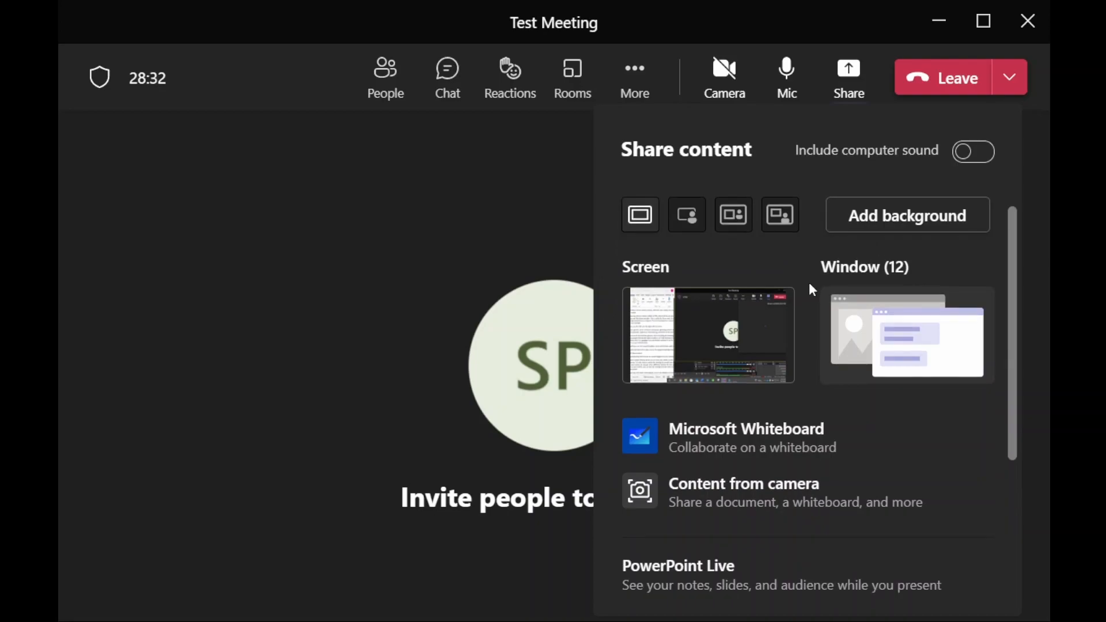
scroll(810, 284, "down", 2)
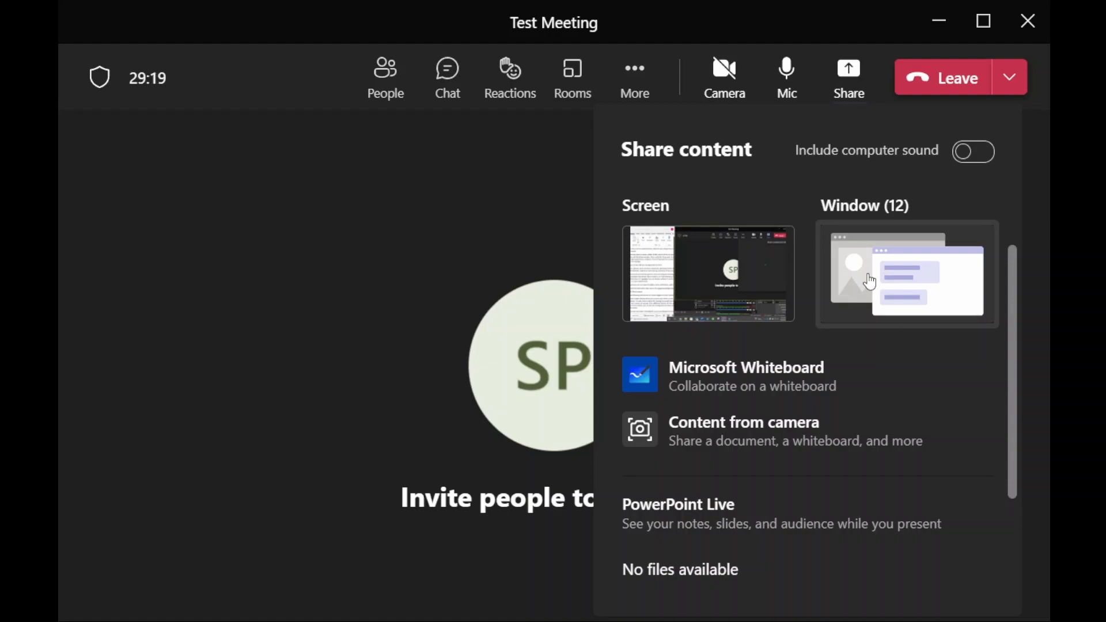
scroll(867, 279, "down", 1)
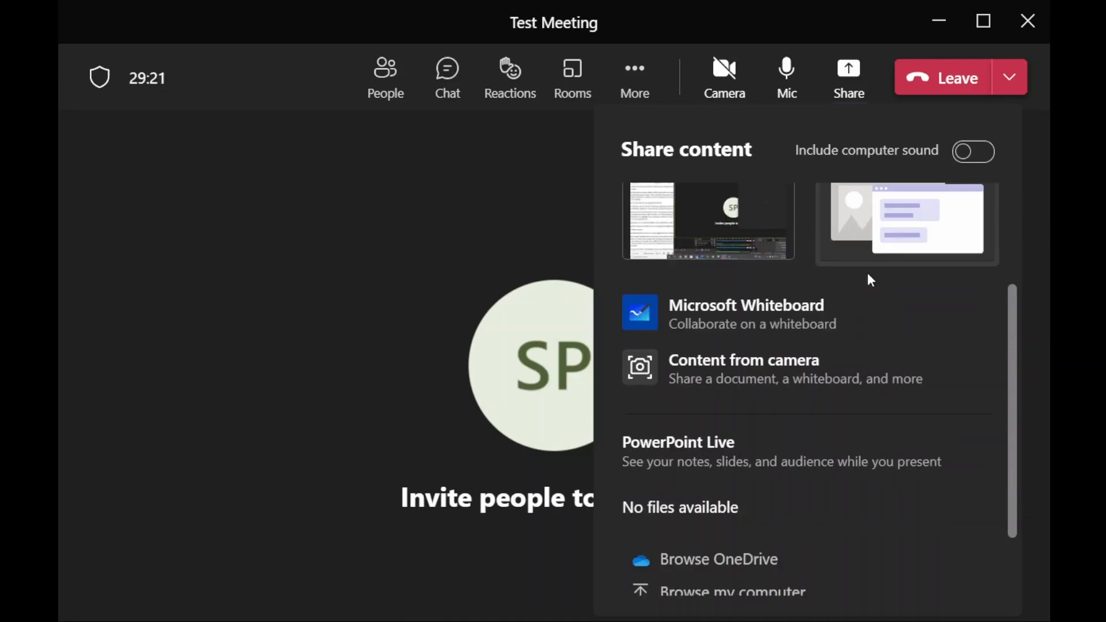
left_click(781, 317)
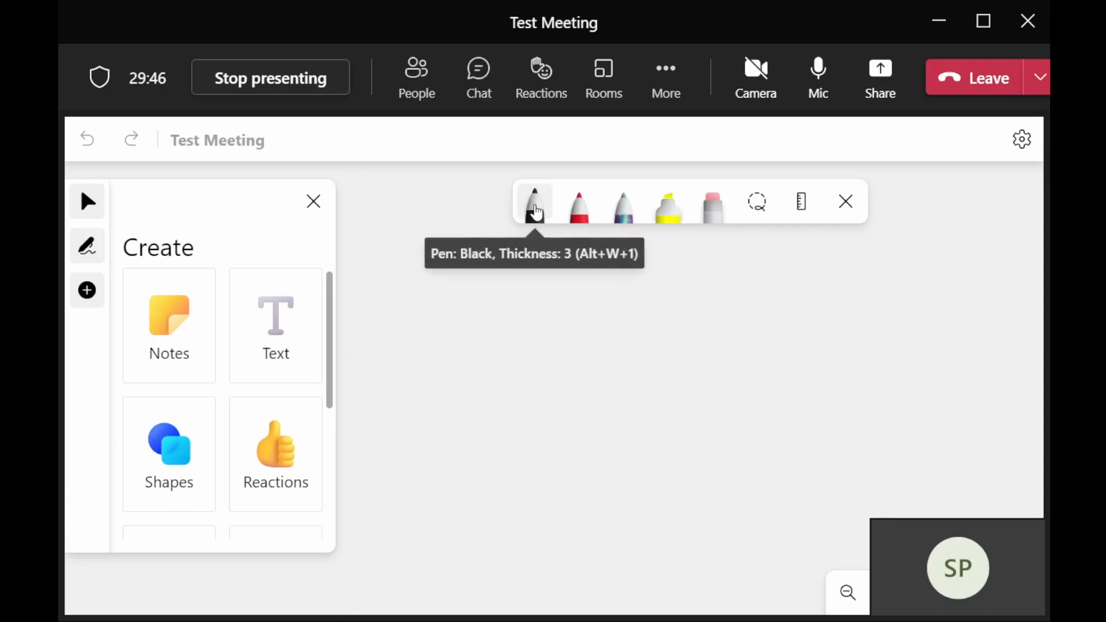
Draw a smiling face on the whiteboard with the black pen, with an arrow beside it pointing at the face
left_click(534, 205)
mouse_move(418, 295)
left_mouse_down()
mouse_move(409, 326)
mouse_move(484, 278)
mouse_move(415, 310)
left_mouse_up()
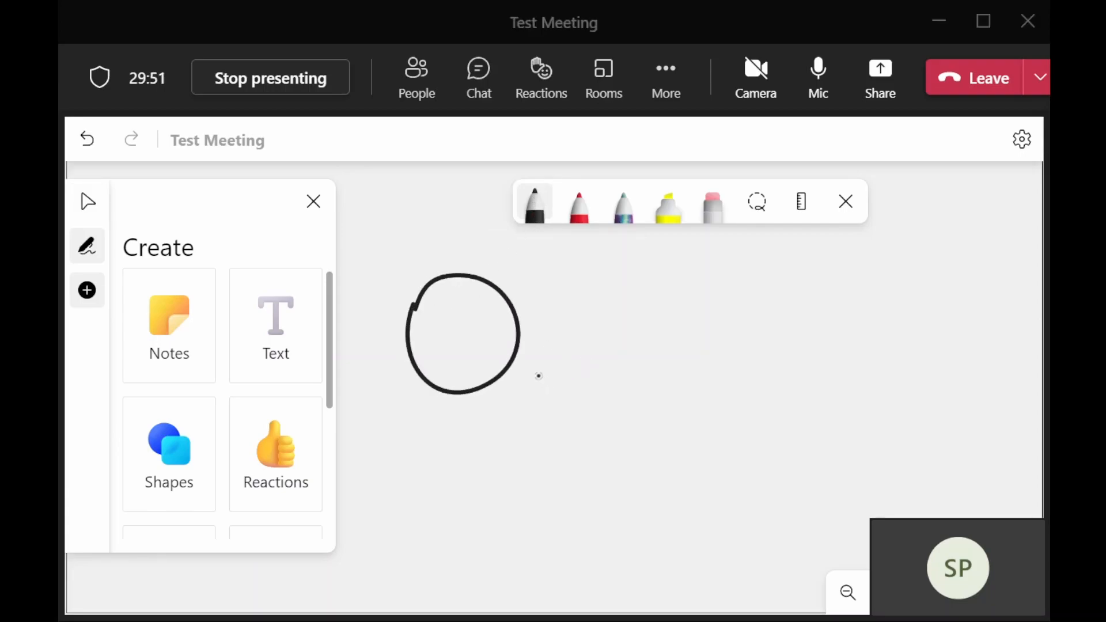
left_click_drag(537, 371, 706, 421)
left_click_drag(549, 386, 602, 444)
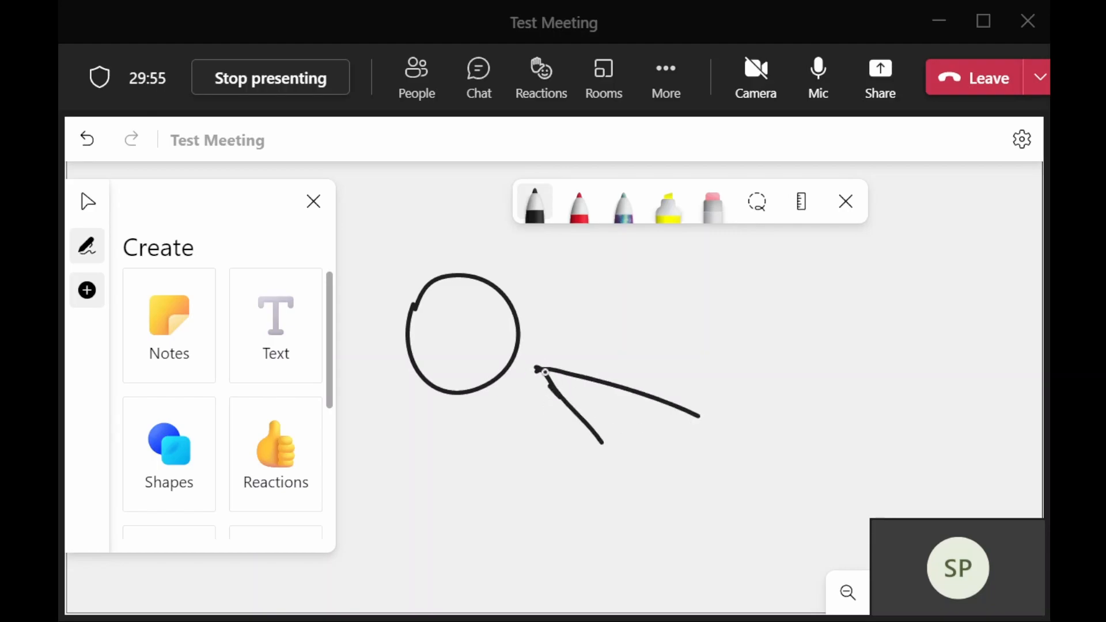
left_click_drag(537, 369, 628, 345)
left_click(444, 321)
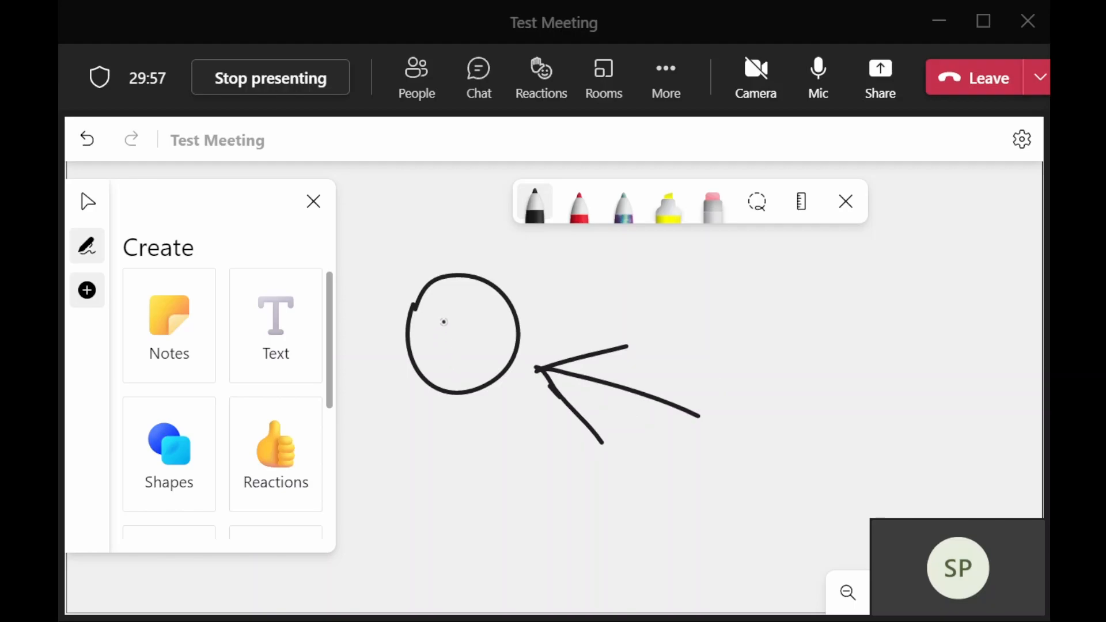
left_click(480, 325)
left_click_drag(449, 364, 489, 362)
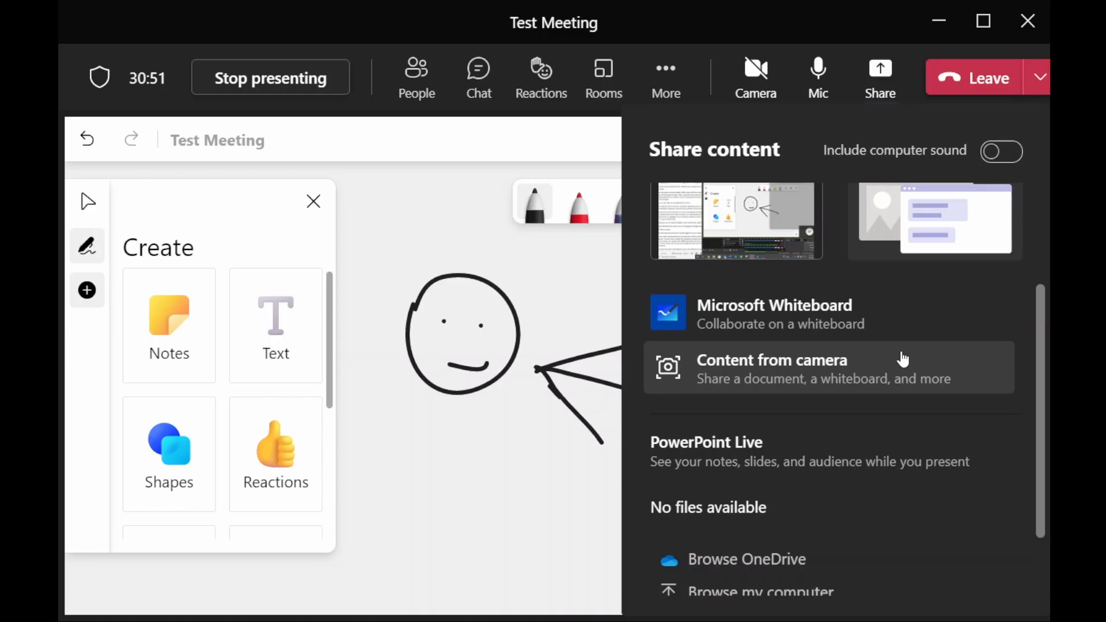
Review the remaining content sharing options, including content from camera, PowerPoint Live, file browsing and Freehand by InVision
scroll(903, 359, "down", 2)
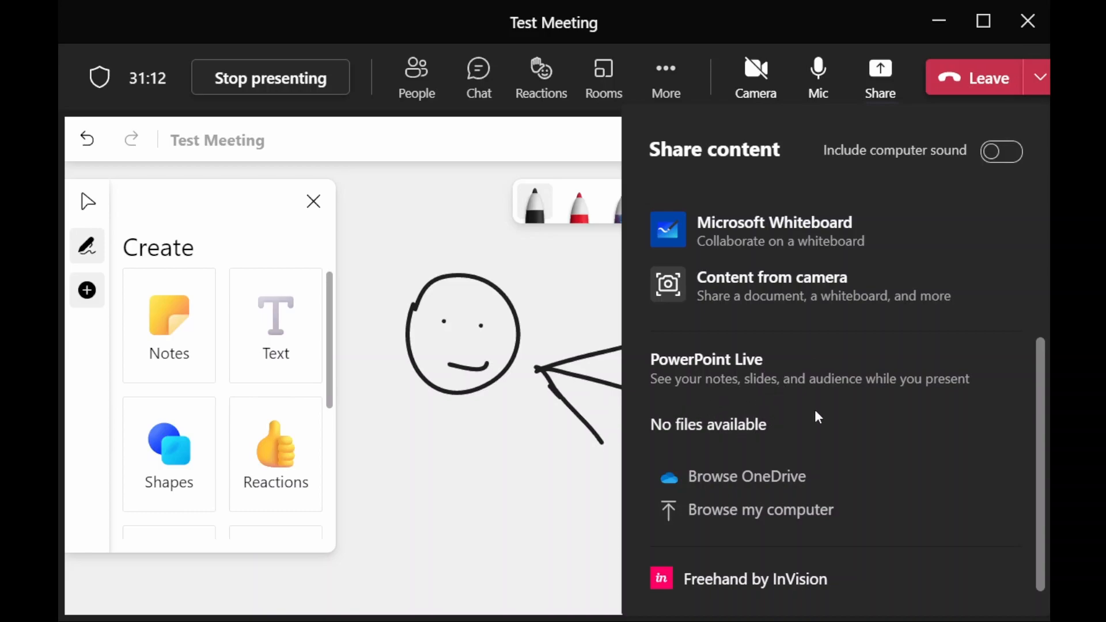
scroll(841, 348, "up", 3)
scroll(841, 348, "down", 3)
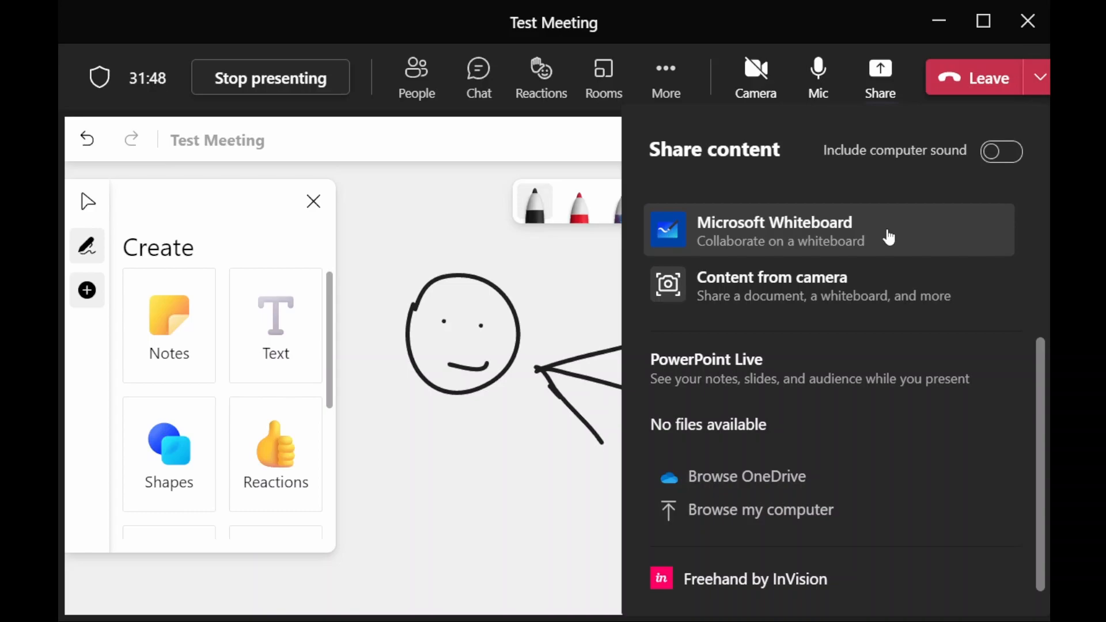
scroll(889, 237, "up", 1)
scroll(888, 236, "down", 1)
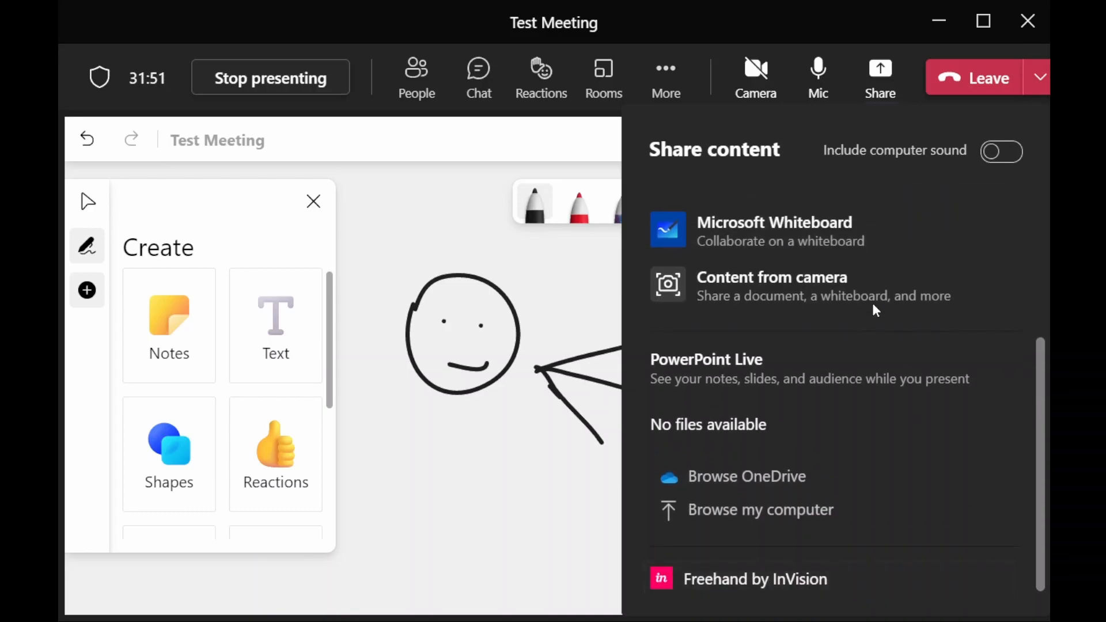
scroll(880, 297, "up", 2)
scroll(879, 298, "up", 2)
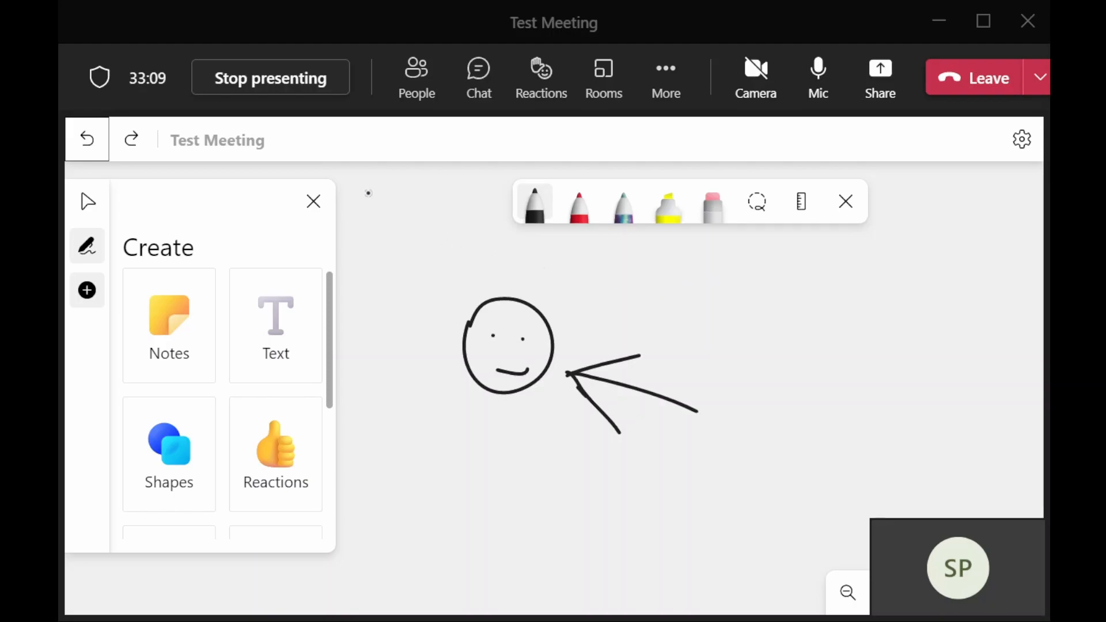
Stop presenting the whiteboard and end the meeting for everyone
left_click(276, 80)
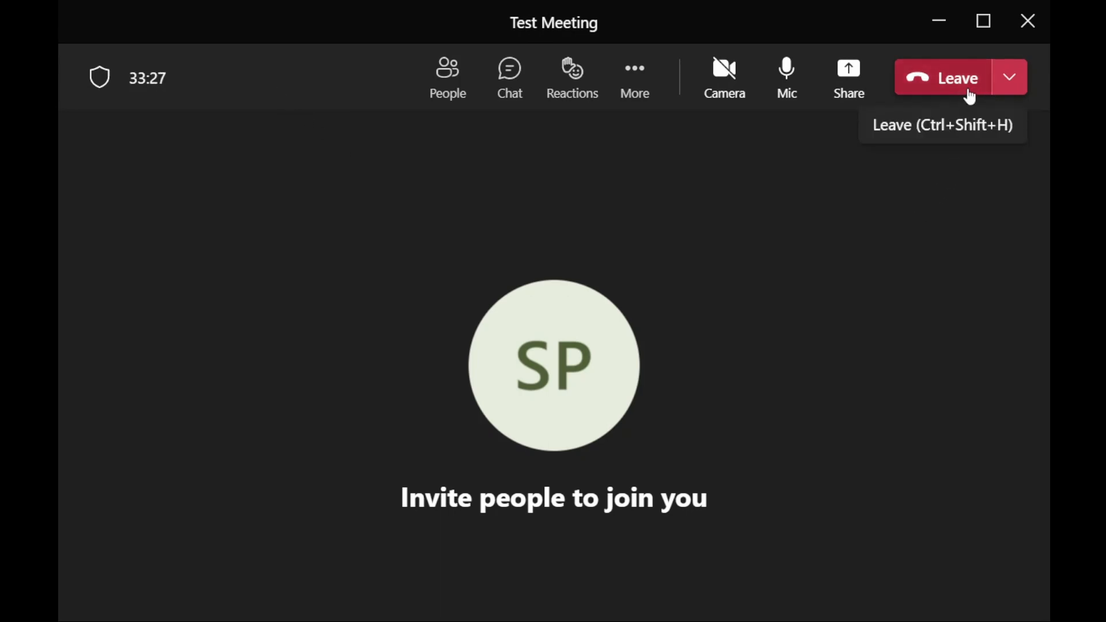
left_click(1011, 82)
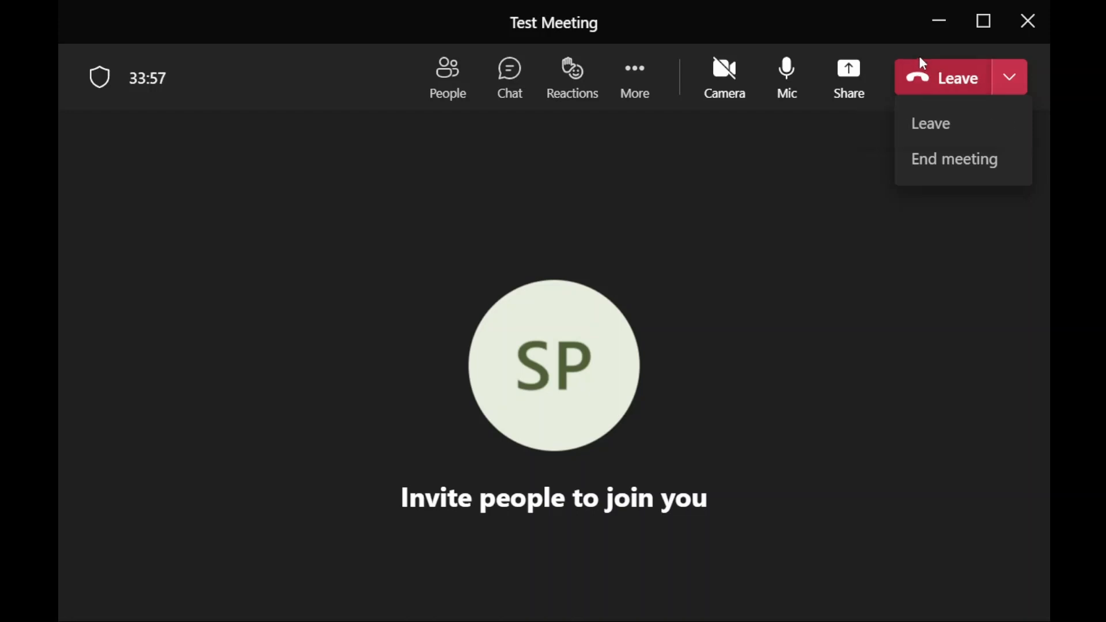
left_click(946, 167)
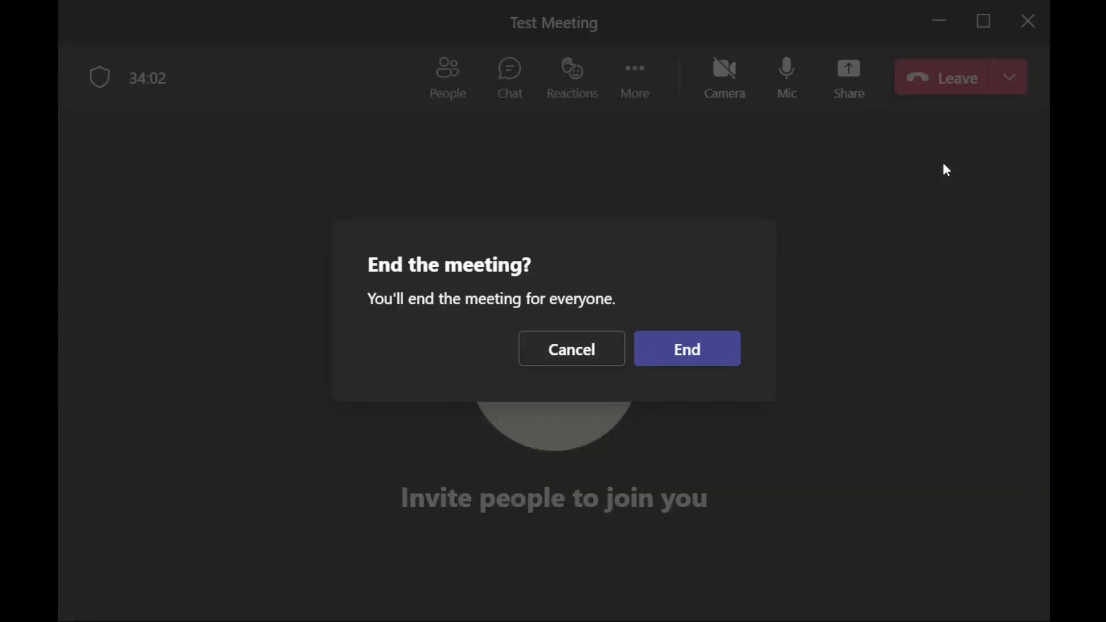
left_click(706, 348)
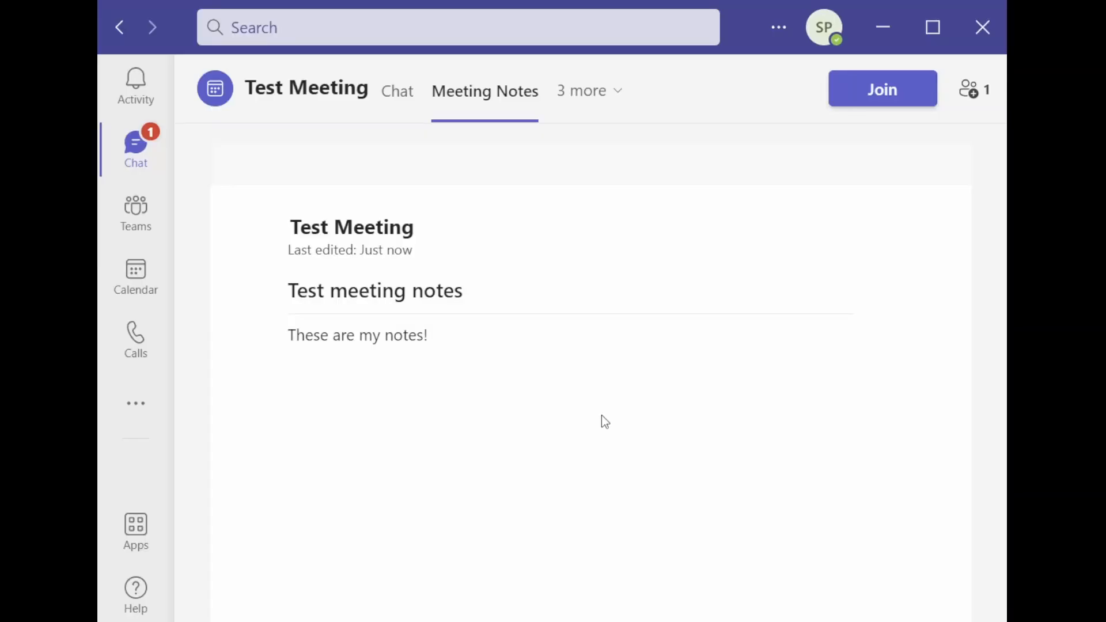